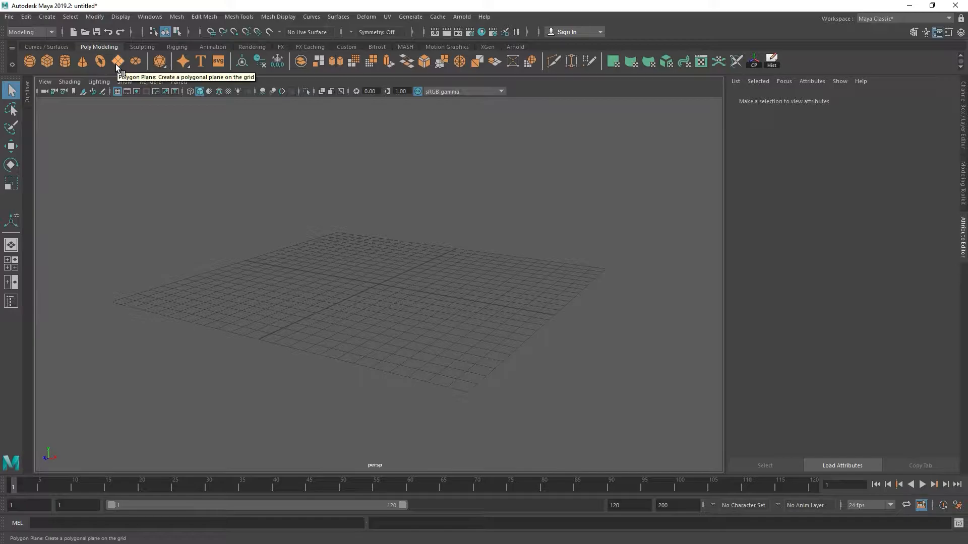
- Create a polygon plane, rotate it upright around X and scale it uniformly to about 11.35
click(11, 164)
alt+drag(438, 307, 470, 316)
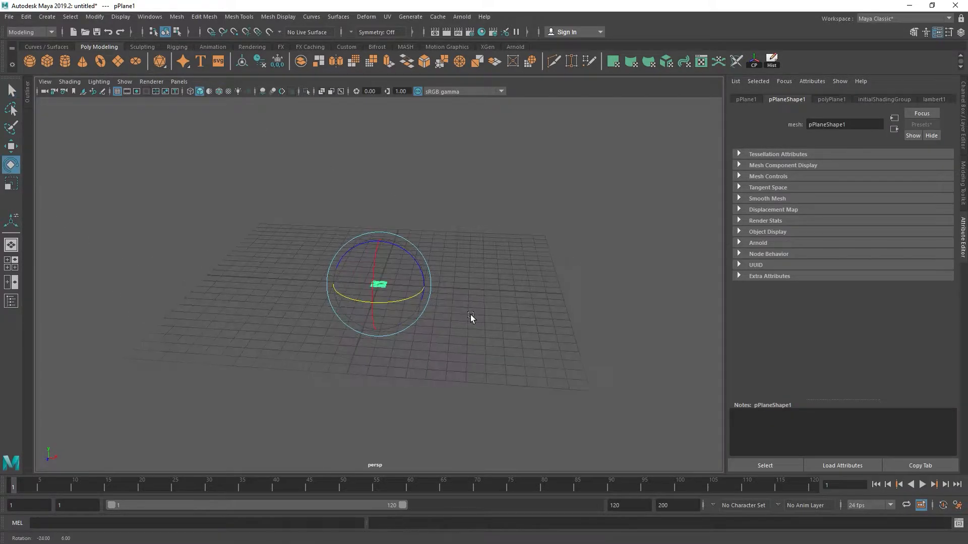
drag(373, 256, 387, 328)
click(11, 184)
drag(379, 285, 490, 341)
- Reduce the plane's width and height subdivisions to 1 each
click(832, 99)
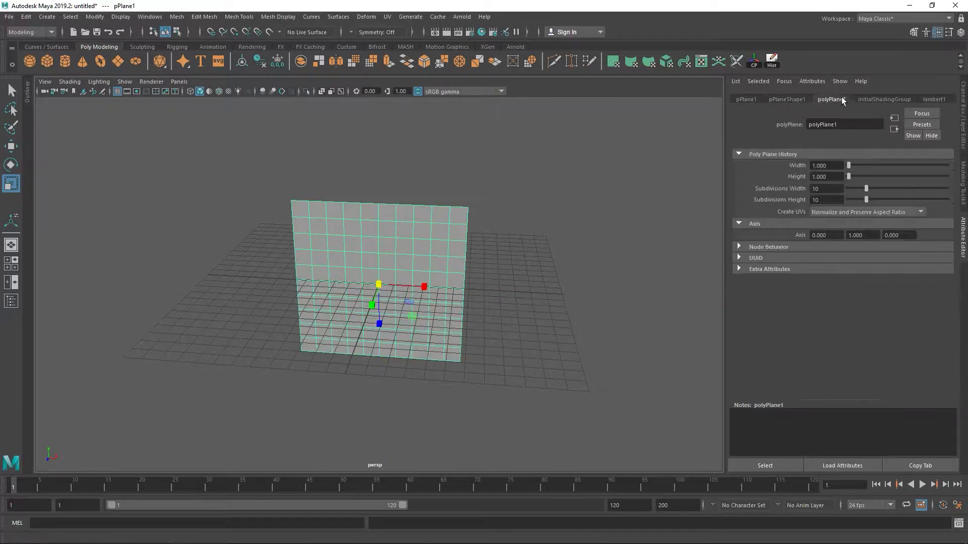
drag(867, 188, 848, 189)
drag(866, 200, 848, 200)
- Widen the plane to an X scale of about 23.33 and raise it about 5.58 cm onto the grid
drag(424, 287, 471, 296)
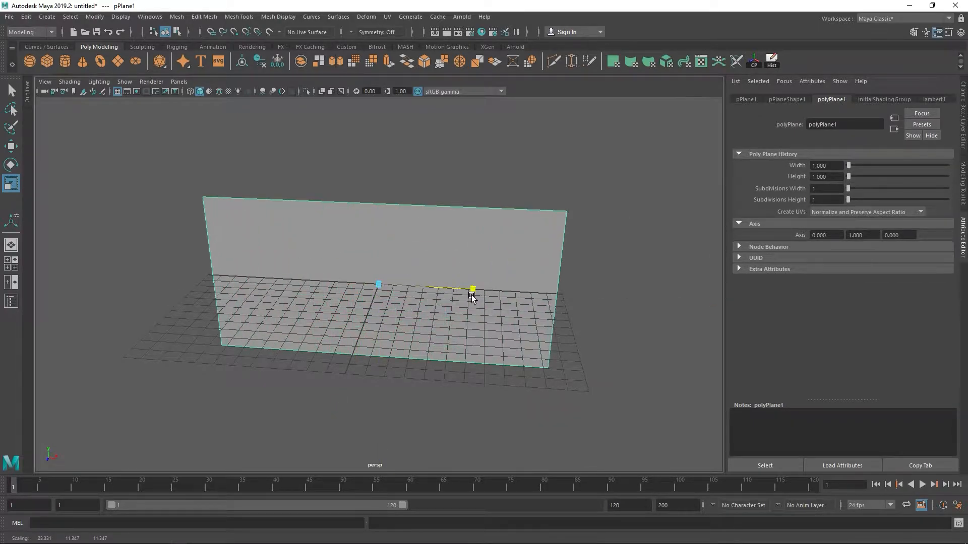
click(11, 146)
drag(378, 236, 384, 147)
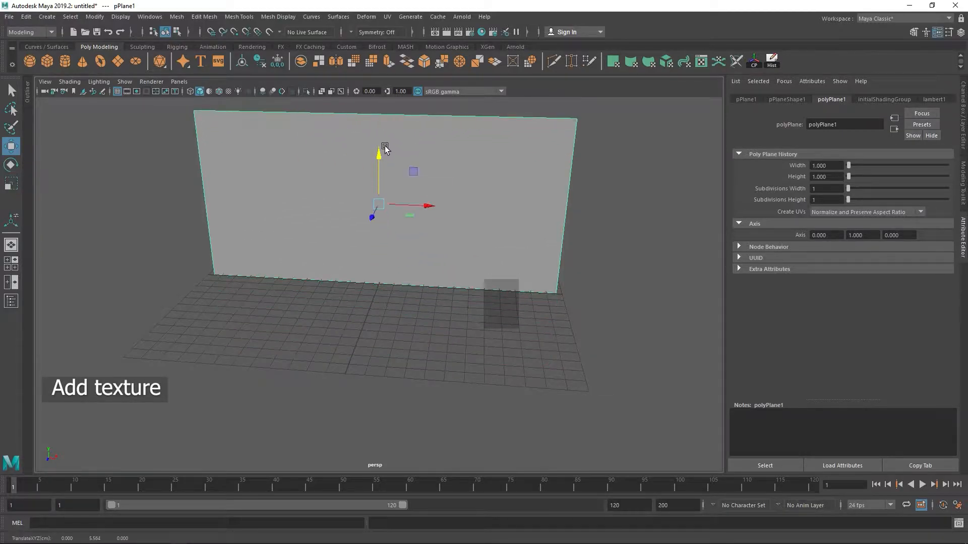
alt+middle_drag(409, 192, 411, 231)
alt+drag(411, 231, 416, 204)
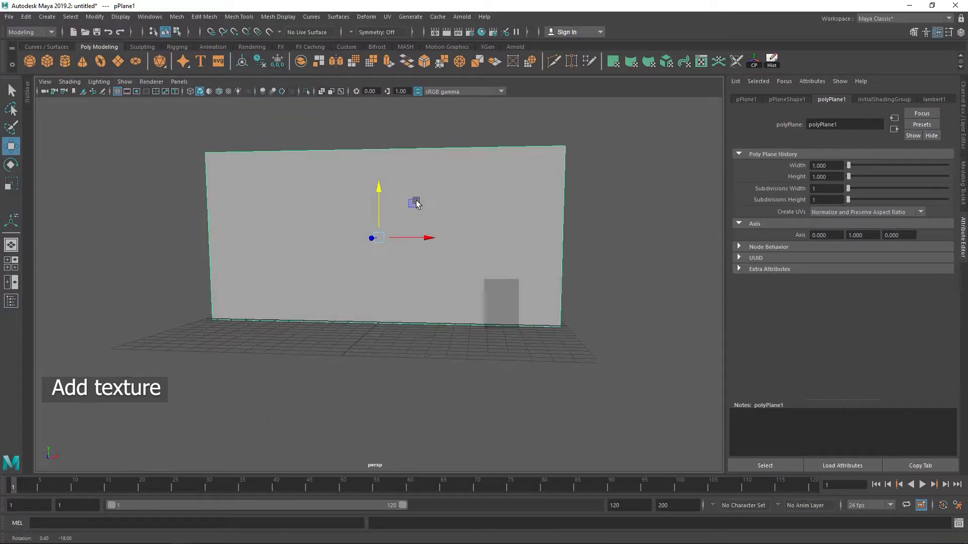
- Scale the plane's height to about 13.13 and raise it to about 6.67 cm so its base meets the grid
click(11, 185)
drag(385, 302, 392, 287)
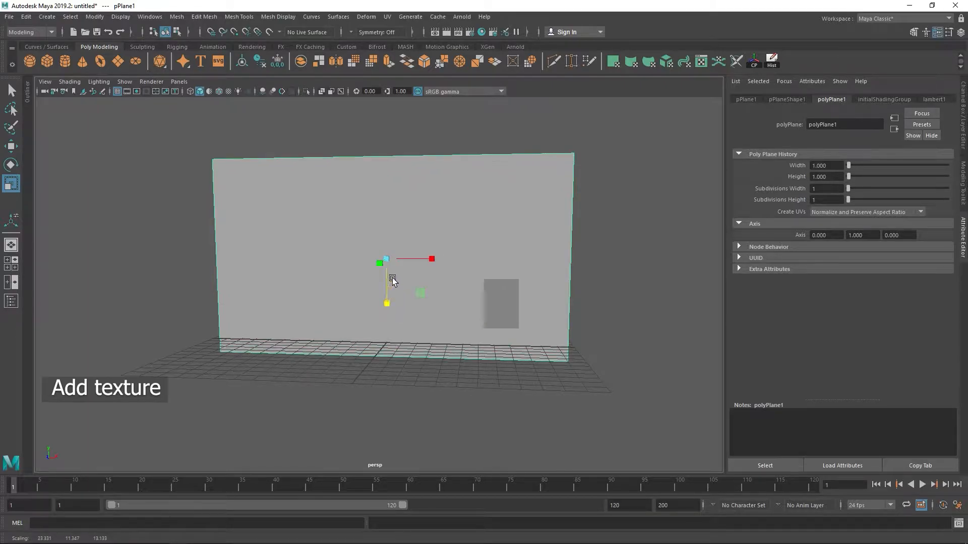
key(w)
drag(386, 222, 385, 191)
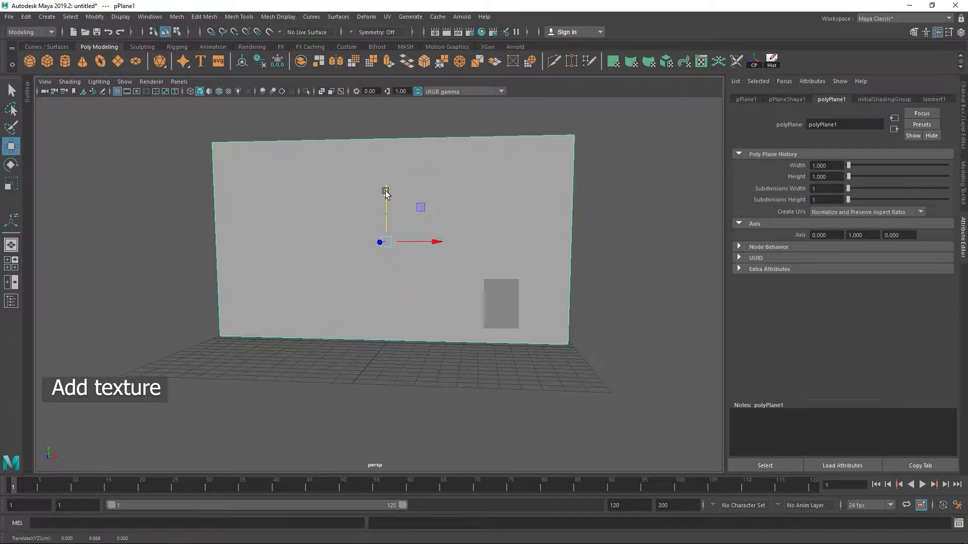
- Assign a new Lambert material to the plane
right_click(468, 189)
click(479, 446)
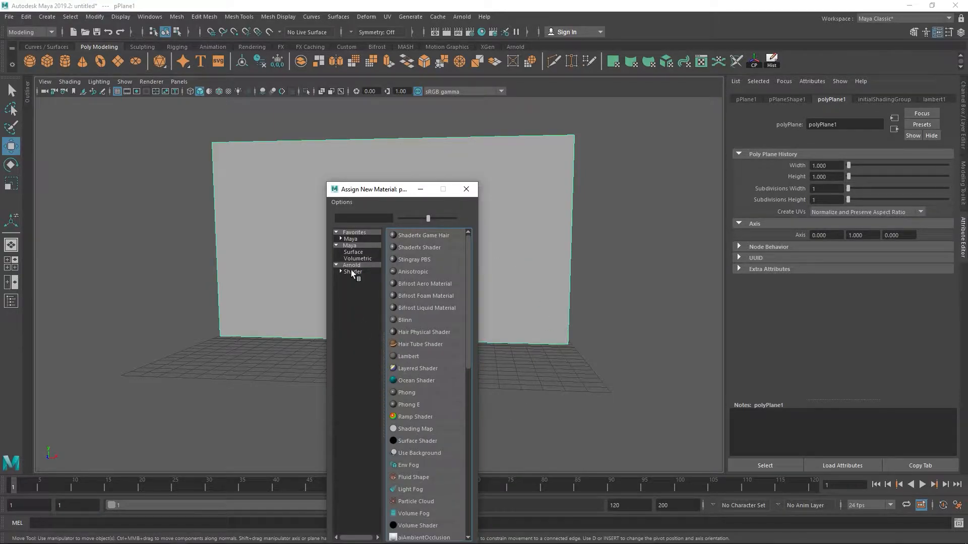
click(351, 239)
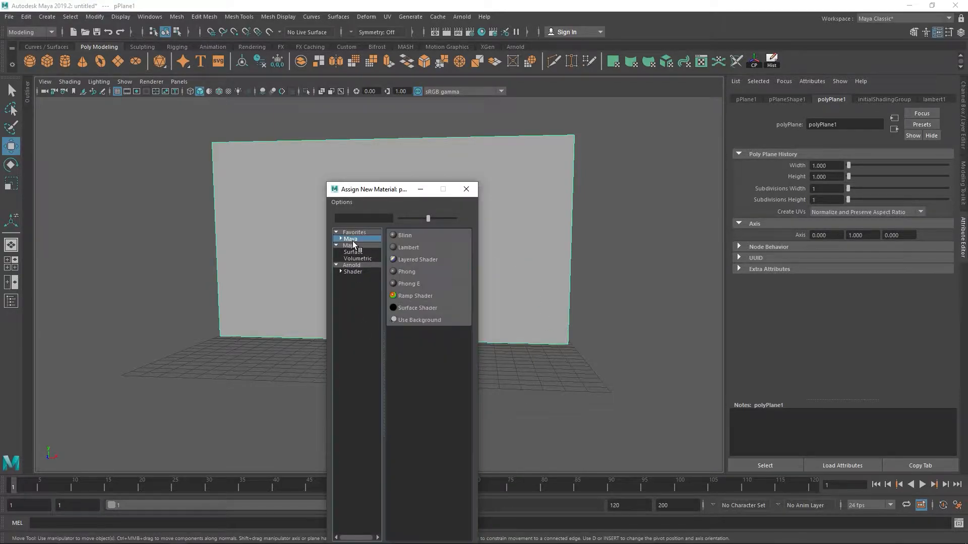
click(413, 247)
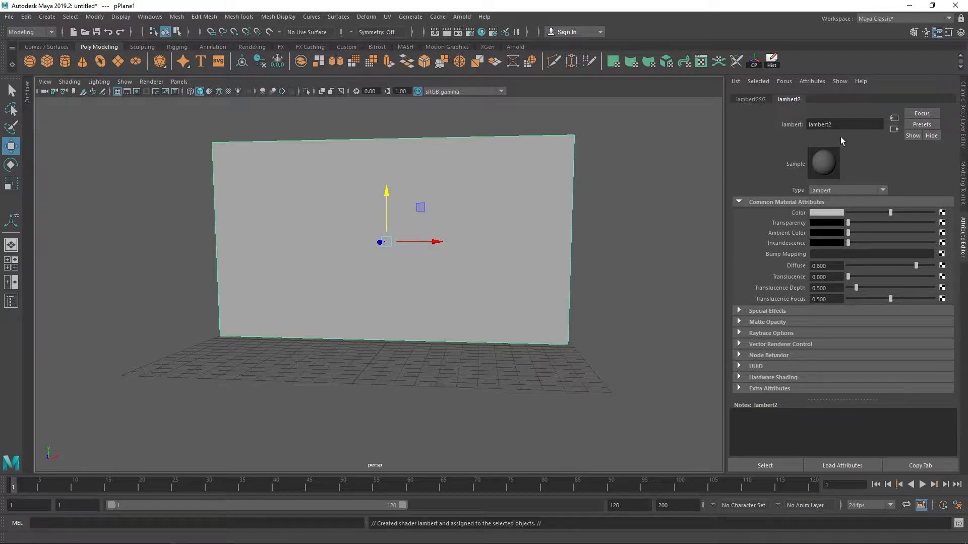
- Connect a File texture to the material's color and load front 01.jpeg from the texture folder in hard surface modelling nd texture
click(942, 213)
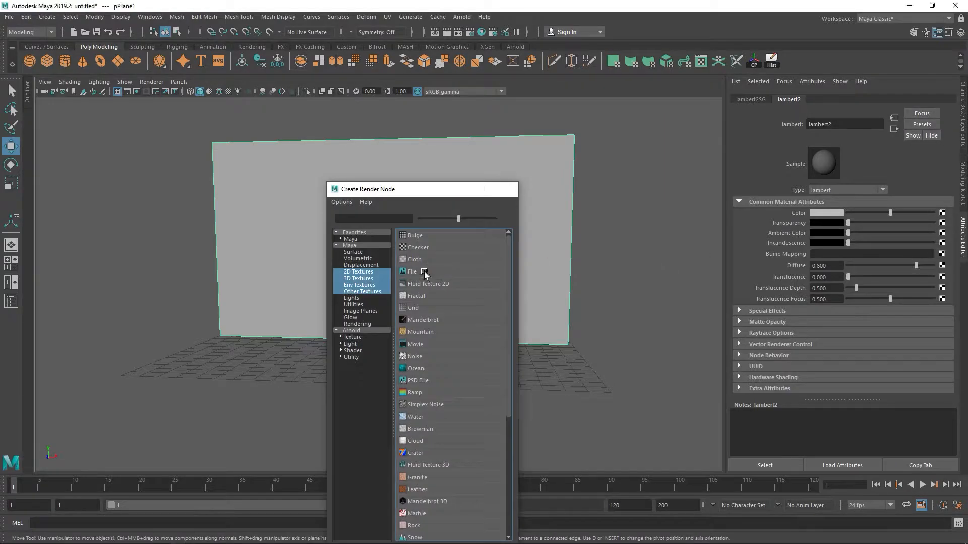
click(424, 272)
click(938, 237)
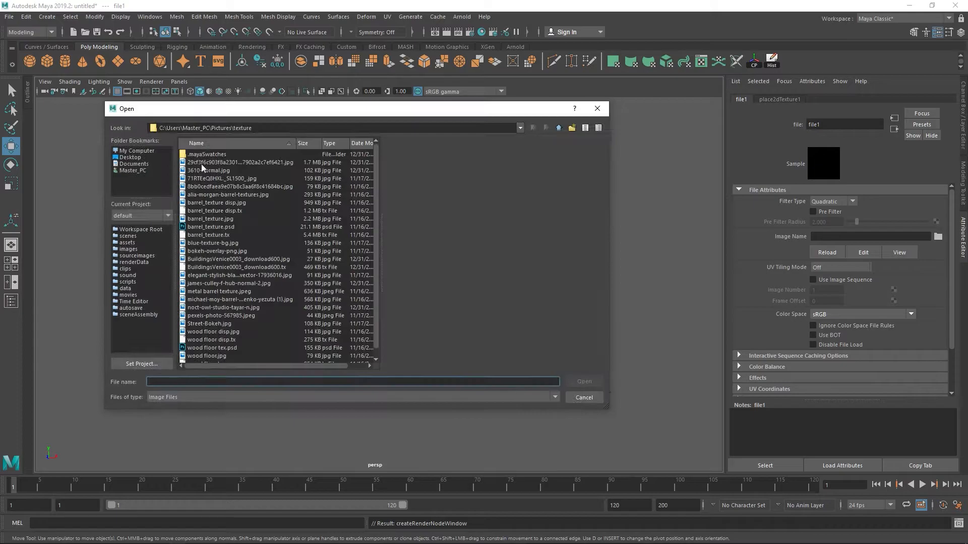
click(134, 151)
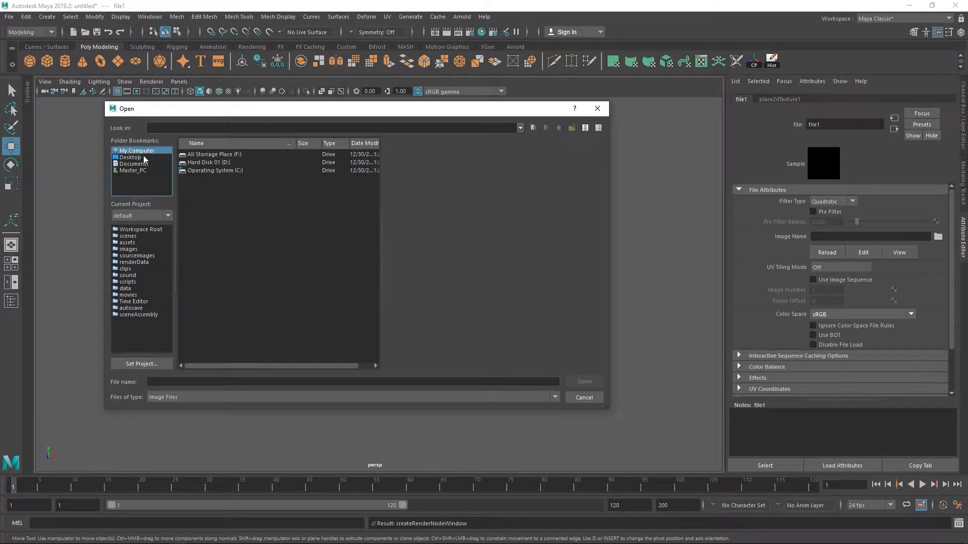
double_click(202, 165)
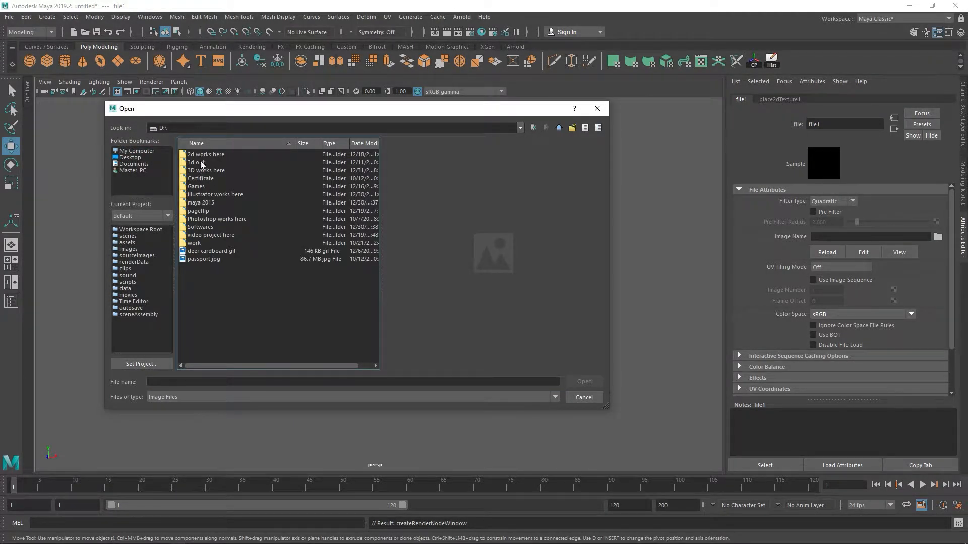
double_click(201, 171)
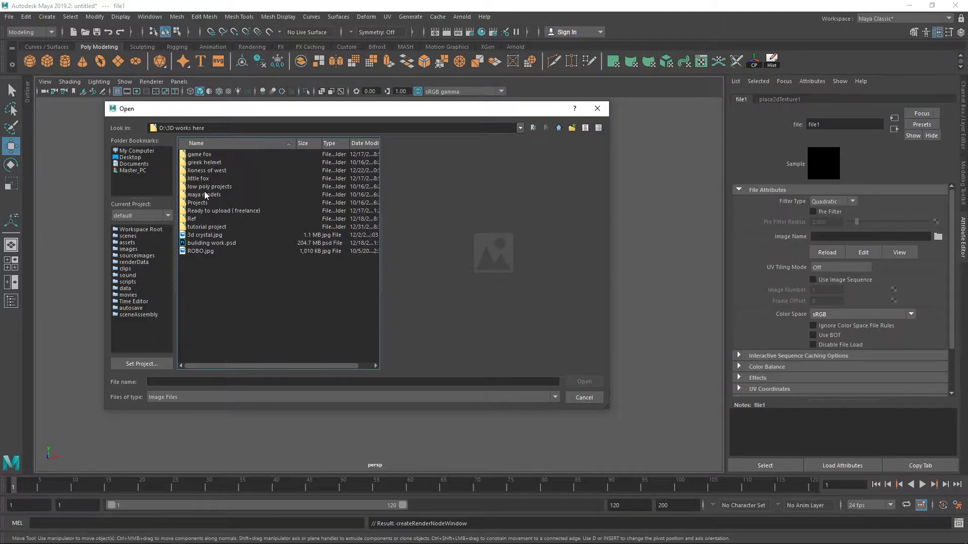
double_click(203, 228)
double_click(201, 156)
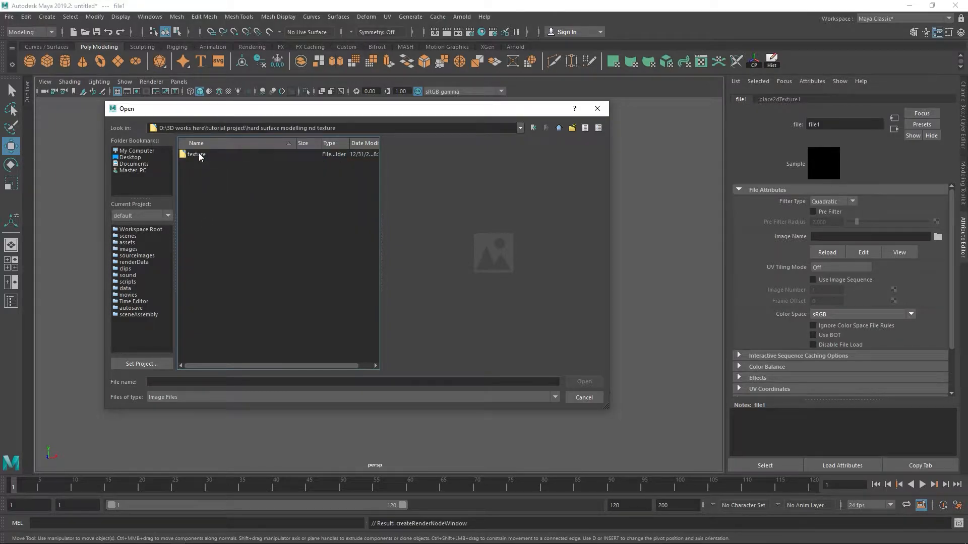
double_click(198, 155)
double_click(200, 157)
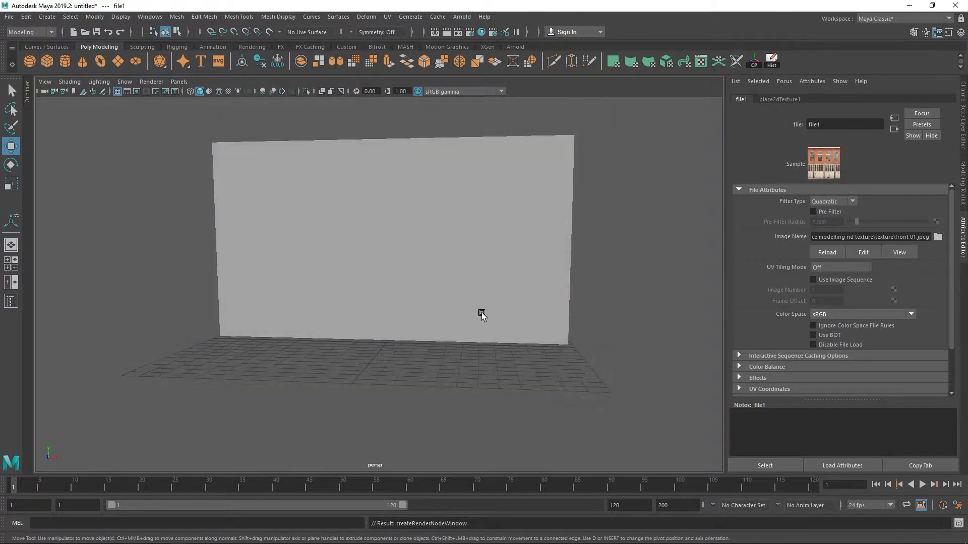
- Turn on textured display in the perspective view to show the facade image on the plane
click(228, 91)
alt+drag(392, 227, 361, 232)
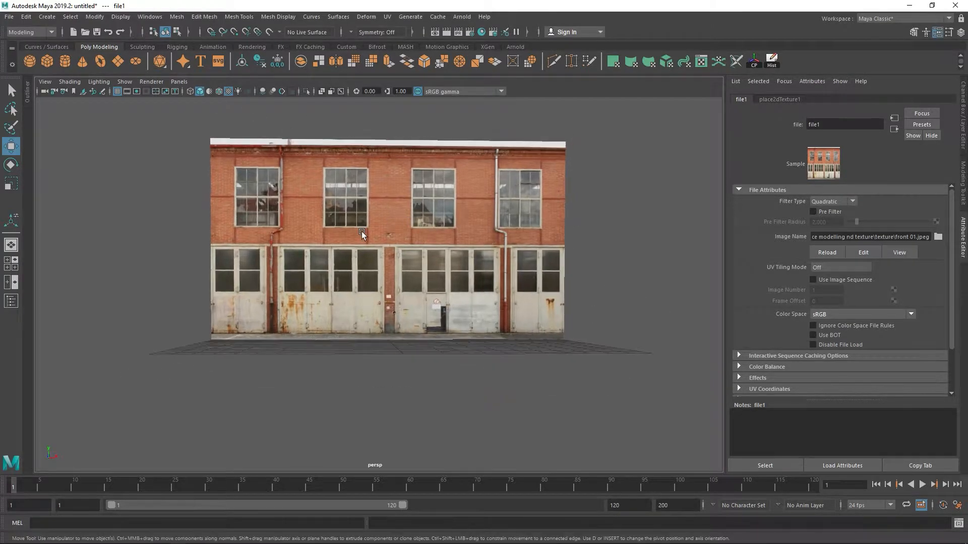
scroll(361, 236, up, 4)
- Select the facade plane and examine its vertical alignment in the side view
click(361, 237)
key(t)
alt+middle_drag(157, 179, 190, 225)
alt+drag(78, 251, 190, 296)
click(455, 397)
click(388, 288)
scroll(390, 288, up, 3)
alt+drag(439, 299, 406, 292)
click(712, 400)
click(407, 292)
alt+middle_drag(277, 220, 348, 237)
key(space)
key(space)
alt+middle_drag(443, 223, 458, 362)
scroll(453, 345, down, 1)
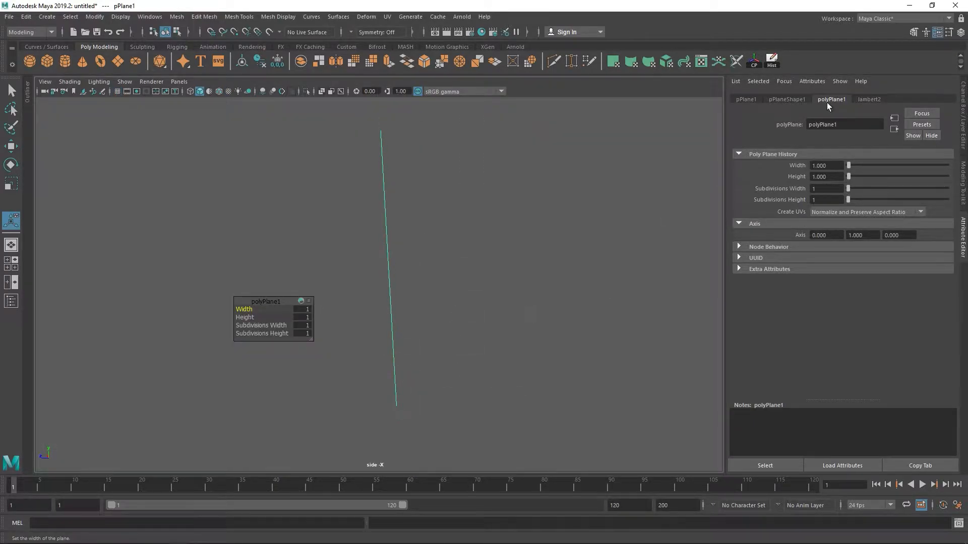
- Set the plane's X rotation to 90 and deselect it
click(774, 99)
click(746, 99)
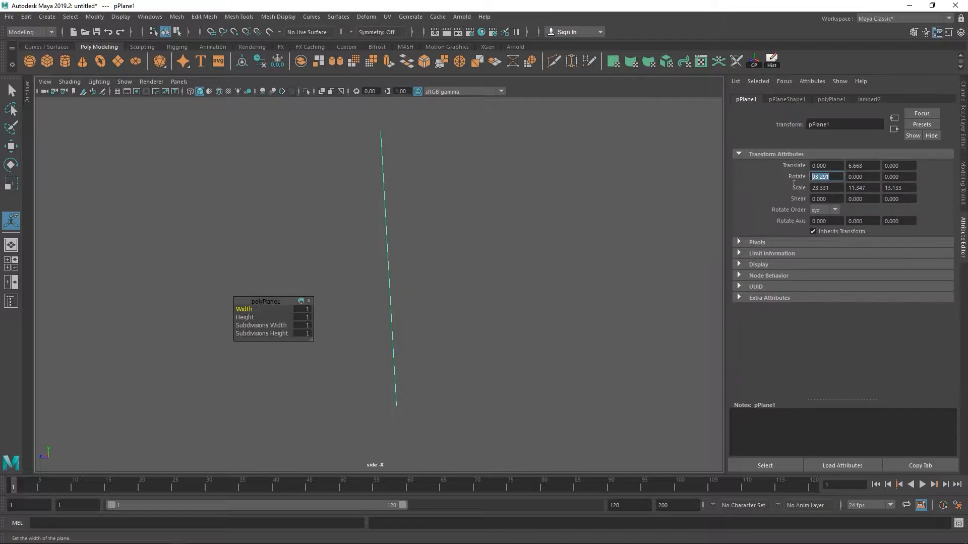
text(90)
key(Return)
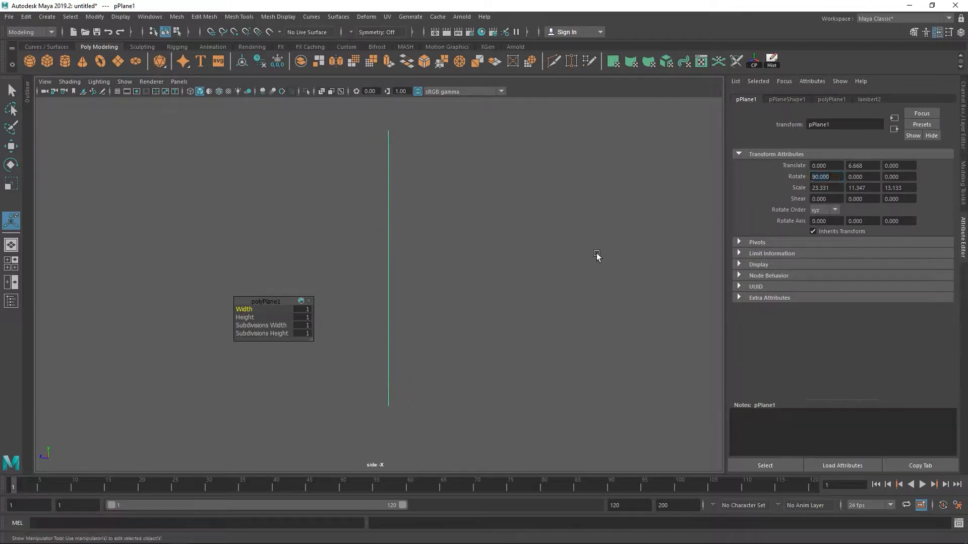
click(596, 255)
- Switch to the front view, turn on textured display and hide the grid
key(space)
key(space)
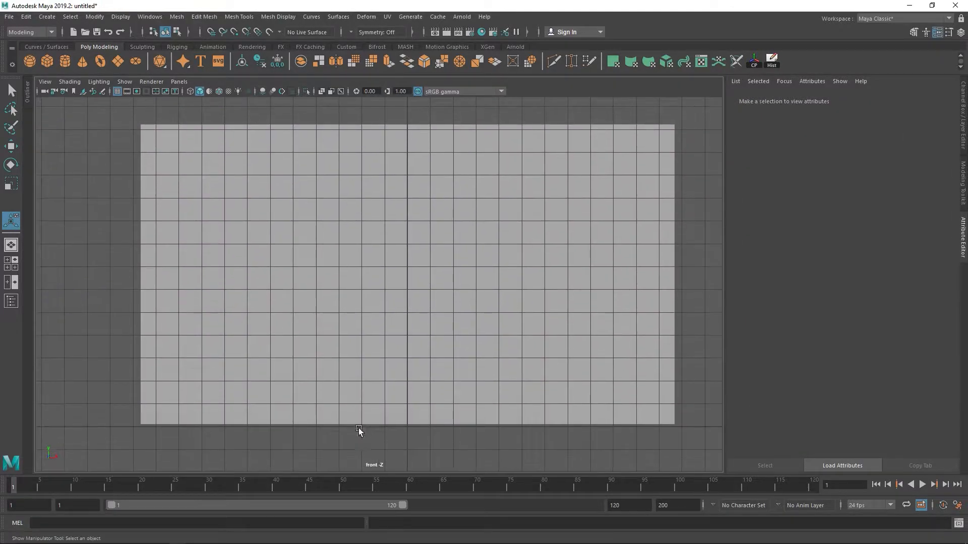
click(228, 91)
click(129, 91)
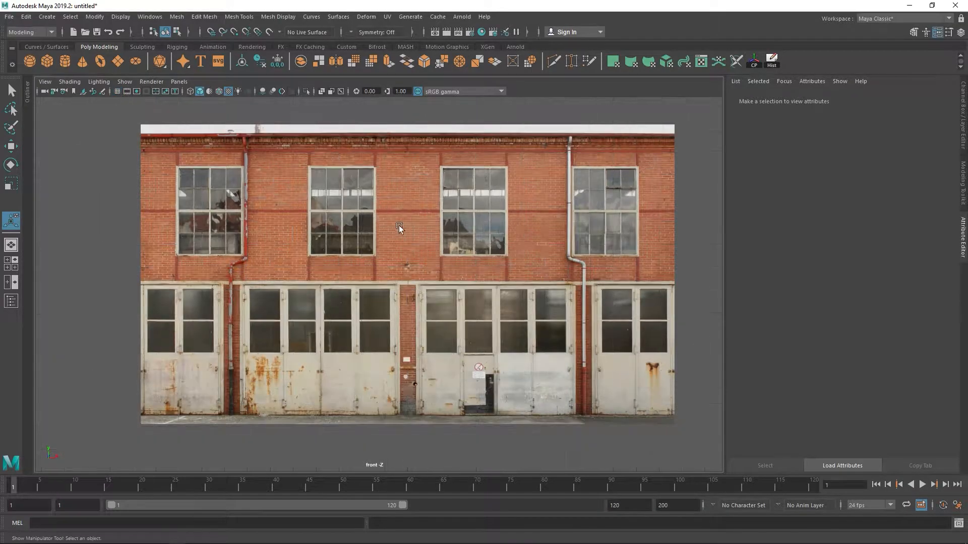
- Insert vertical edge loops with Multi-Cut along both side edges of the second and third upper windows
alt+middle_drag(337, 236, 347, 268)
right_drag(348, 256, 338, 292)
scroll(278, 177, up, 4)
alt+middle_drag(330, 162, 388, 274)
scroll(388, 275, up, 3)
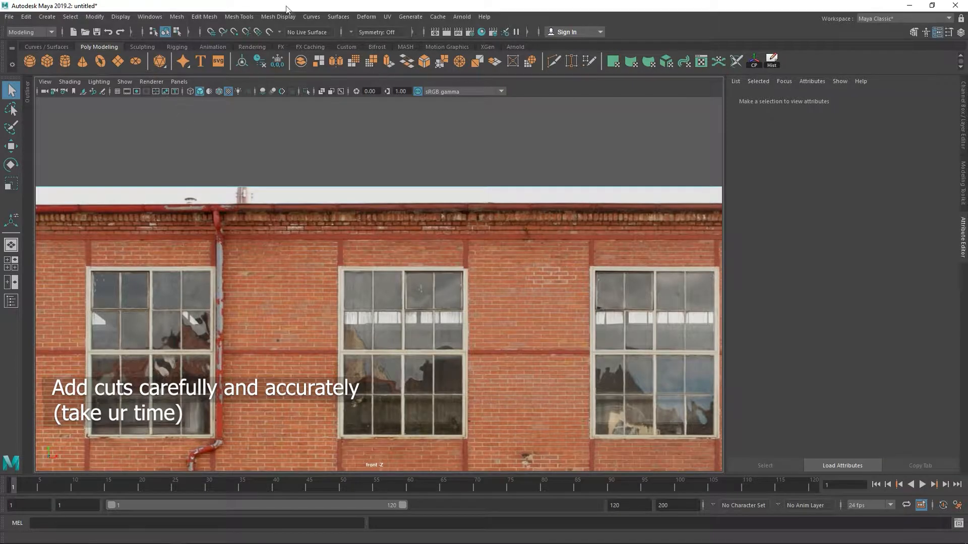
click(554, 61)
scroll(378, 288, up, 2)
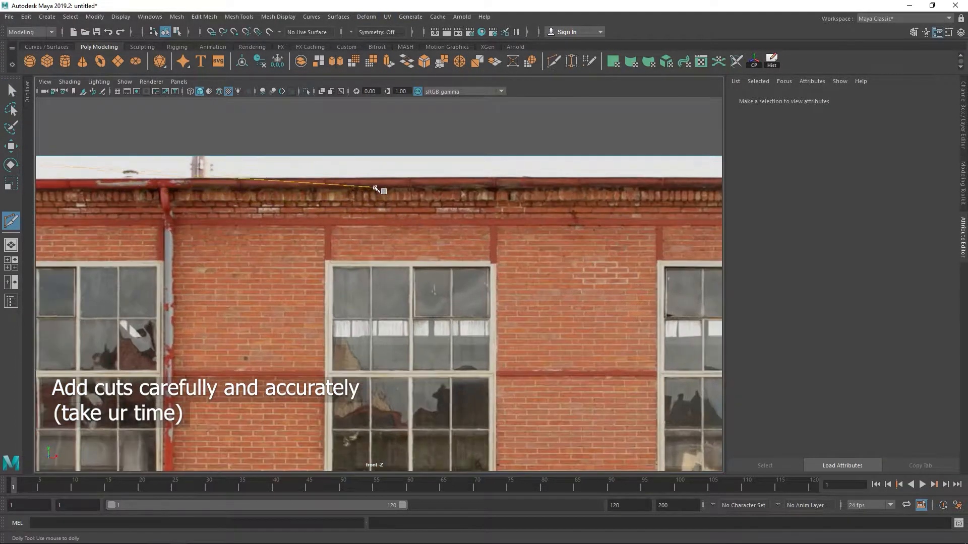
ctrl+click(326, 180)
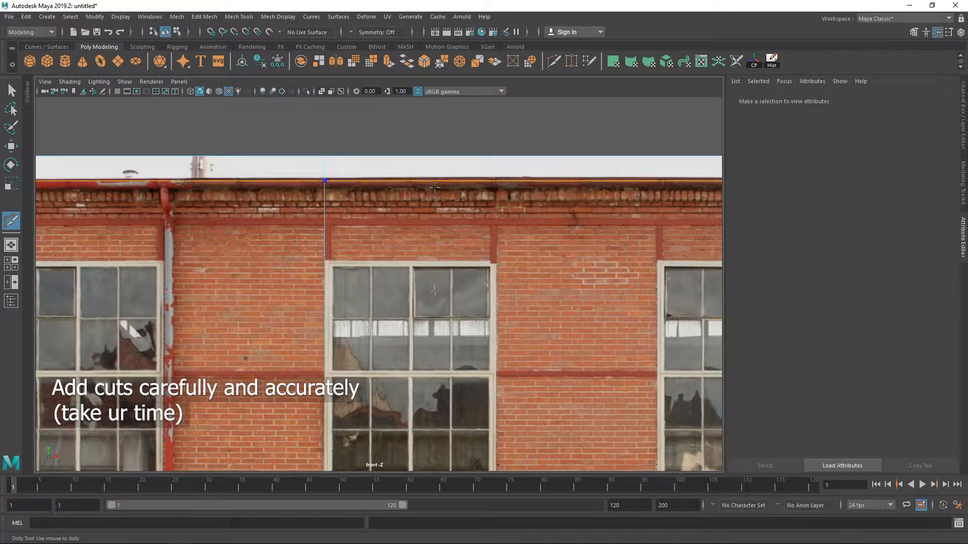
ctrl+click(496, 191)
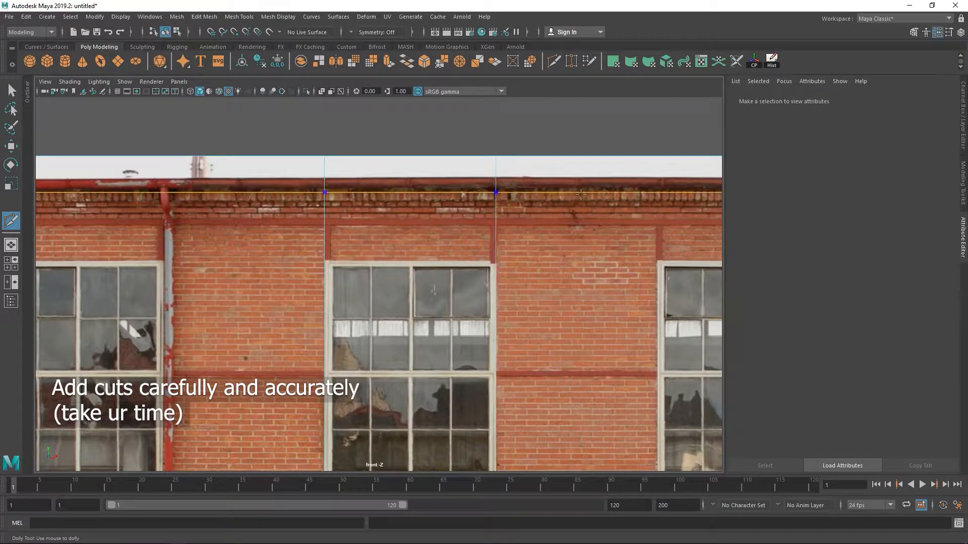
ctrl+click(658, 192)
alt+middle_drag(658, 203, 297, 179)
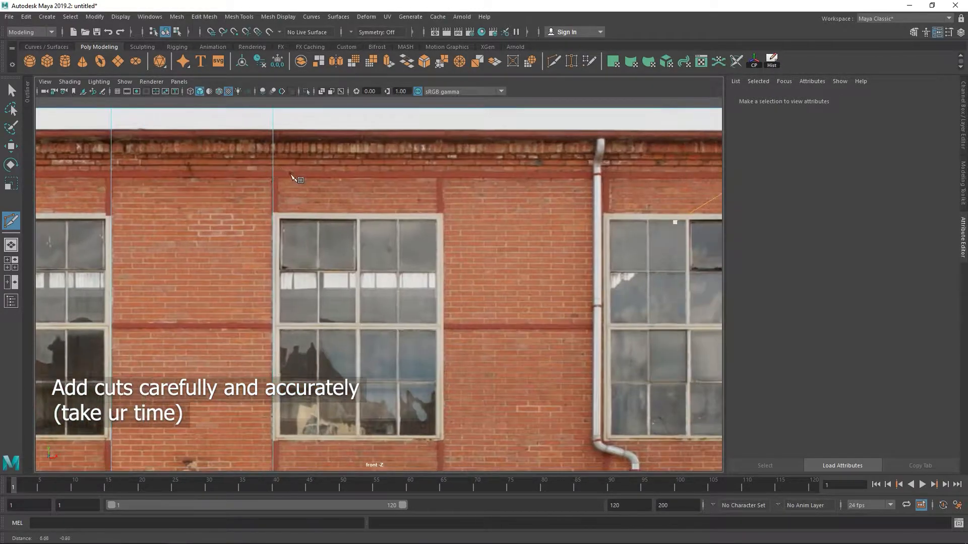
ctrl+click(442, 144)
- Insert vertical edge loops along both side edges of the fourth upper window
alt+middle_drag(443, 144, 196, 129)
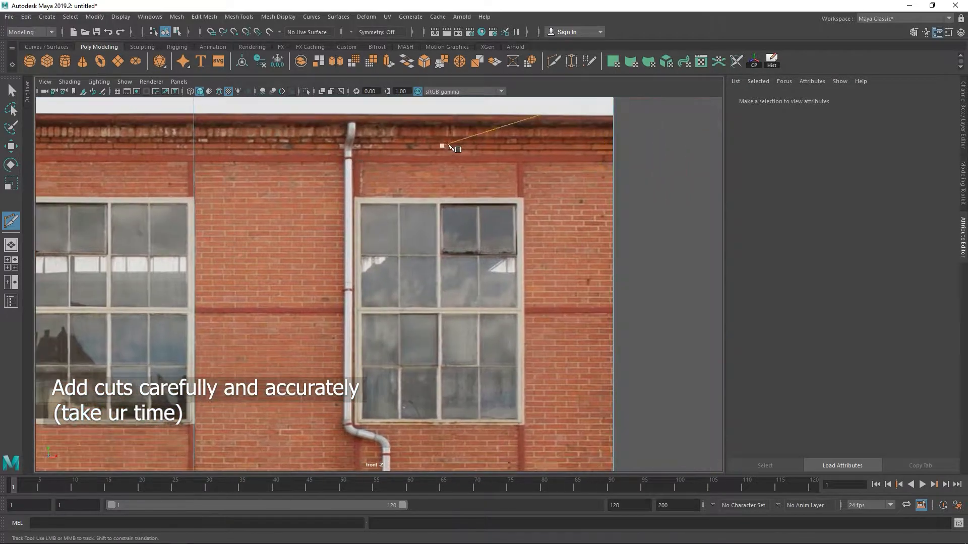
ctrl+click(523, 138)
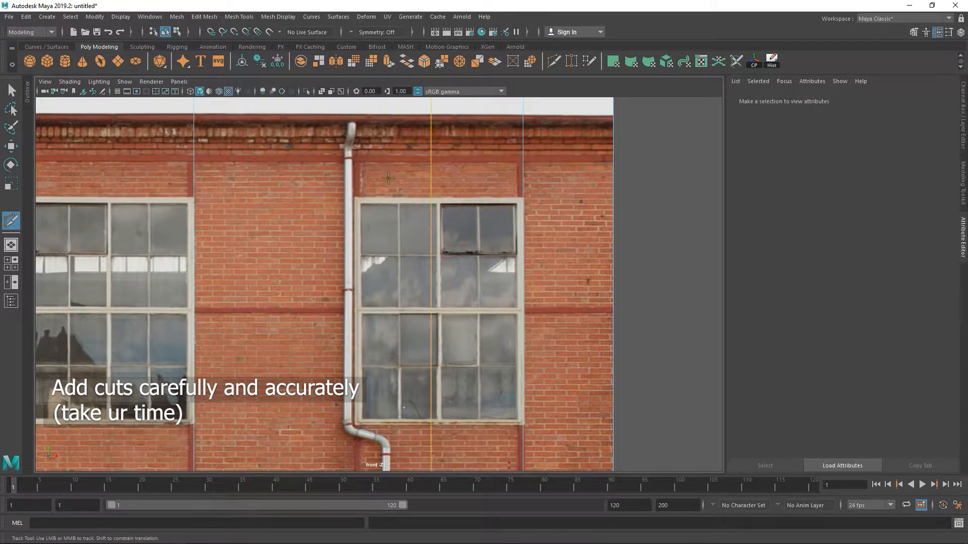
ctrl+click(353, 130)
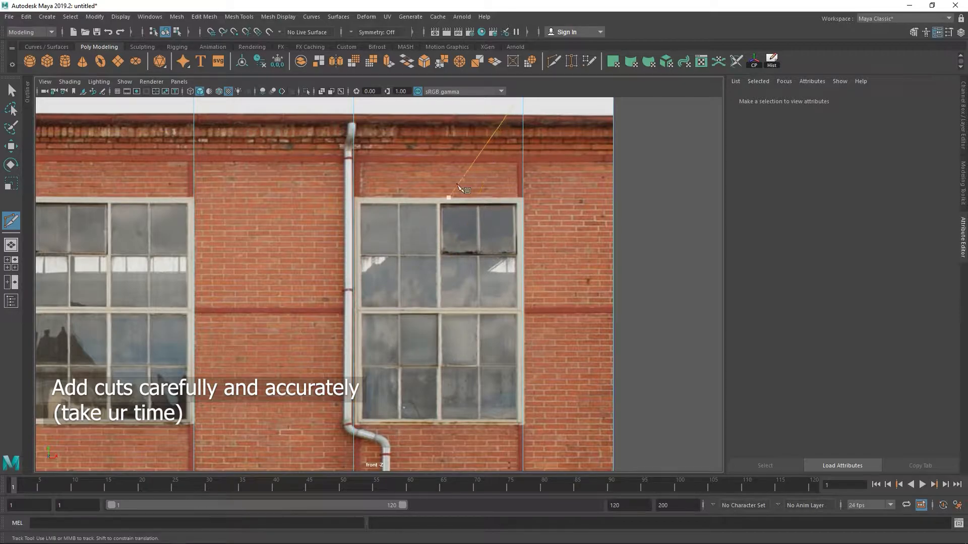
- Insert a series of horizontal edge loops across the facade along the brick cornice bands below the roof edge
alt+middle_drag(499, 172, 524, 214)
alt+right_drag(524, 215, 605, 160)
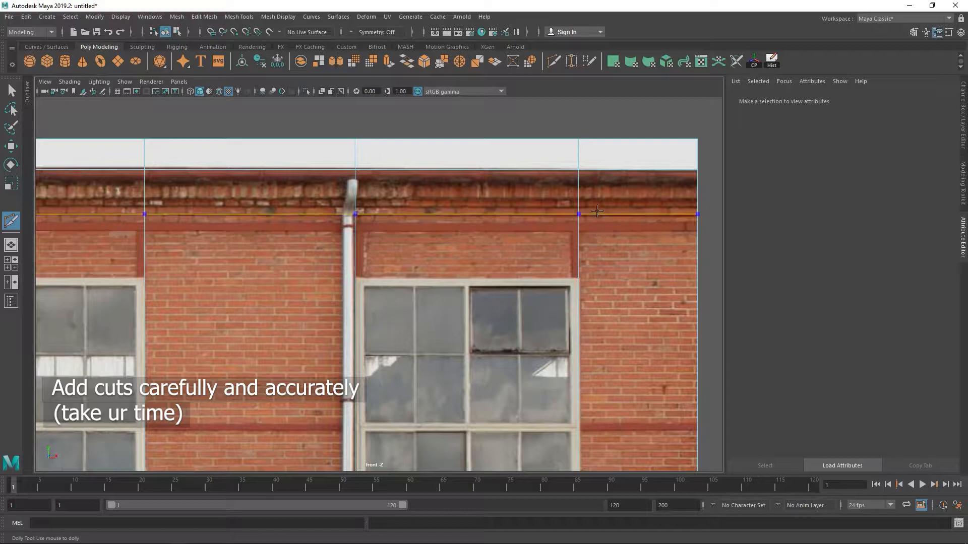
ctrl+click(579, 186)
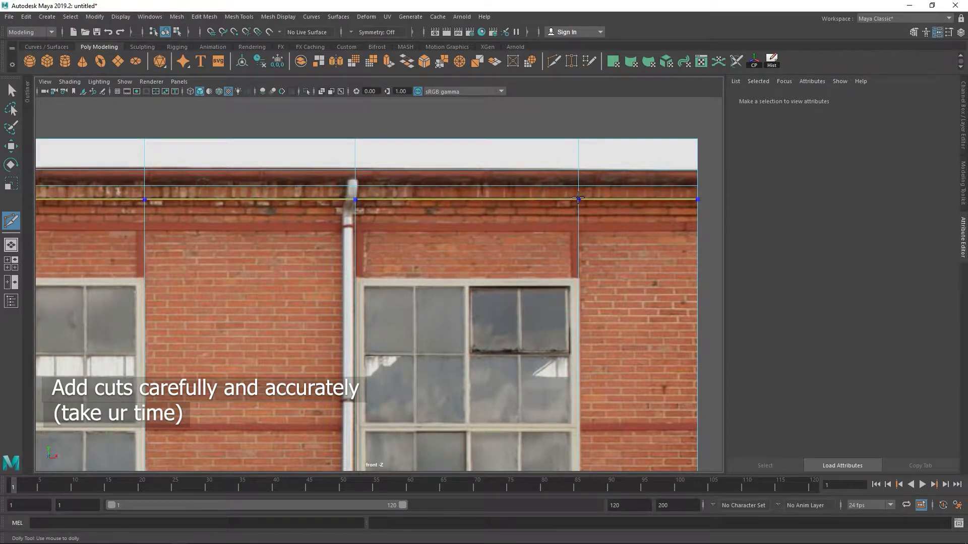
ctrl+click(577, 207)
ctrl+click(577, 215)
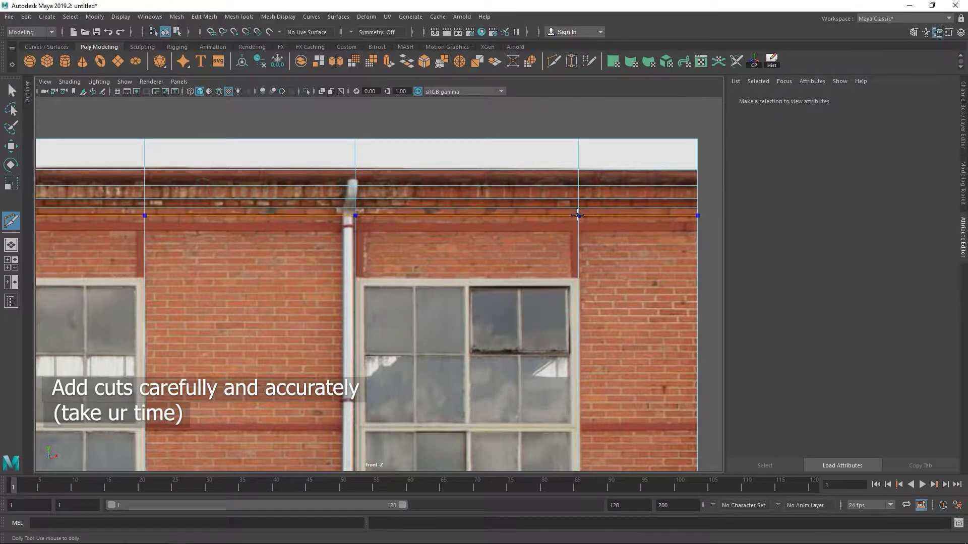
ctrl+click(578, 222)
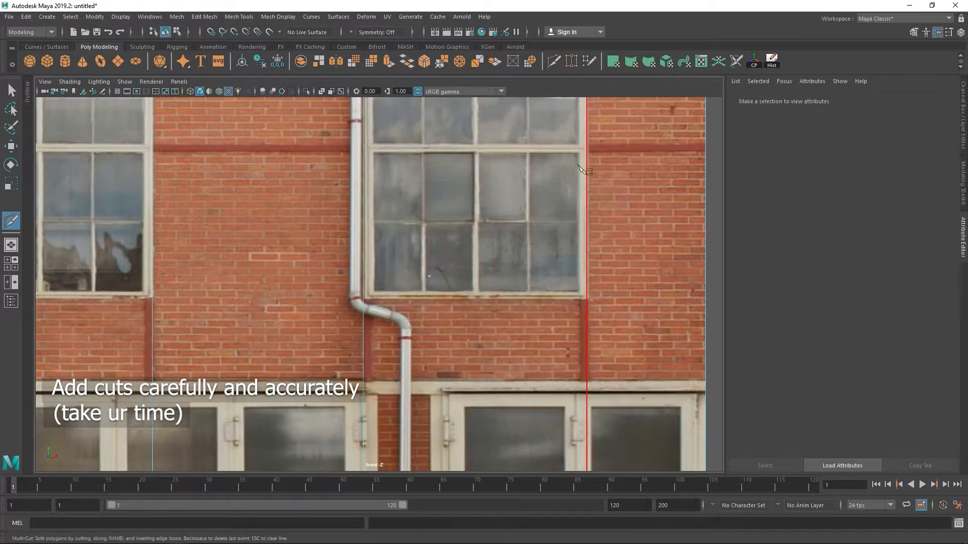
- Insert horizontal edge loops along the white lintel's edges and vertical loops along both sides of the third ground-floor brick pier
ctrl+click(567, 300)
alt+middle_drag(562, 300, 573, 180)
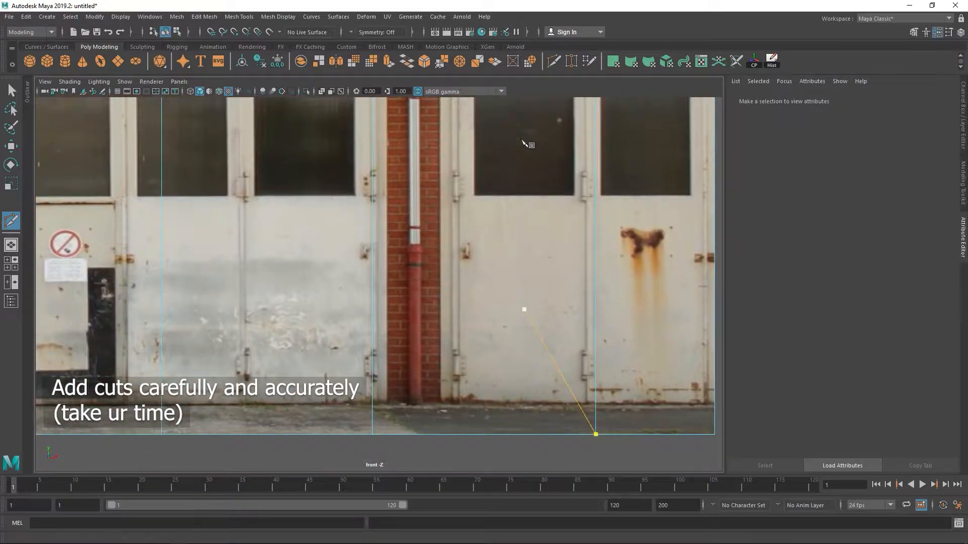
alt+right_drag(525, 309, 418, 230)
alt+middle_drag(455, 146, 406, 252)
alt+right_drag(405, 252, 432, 252)
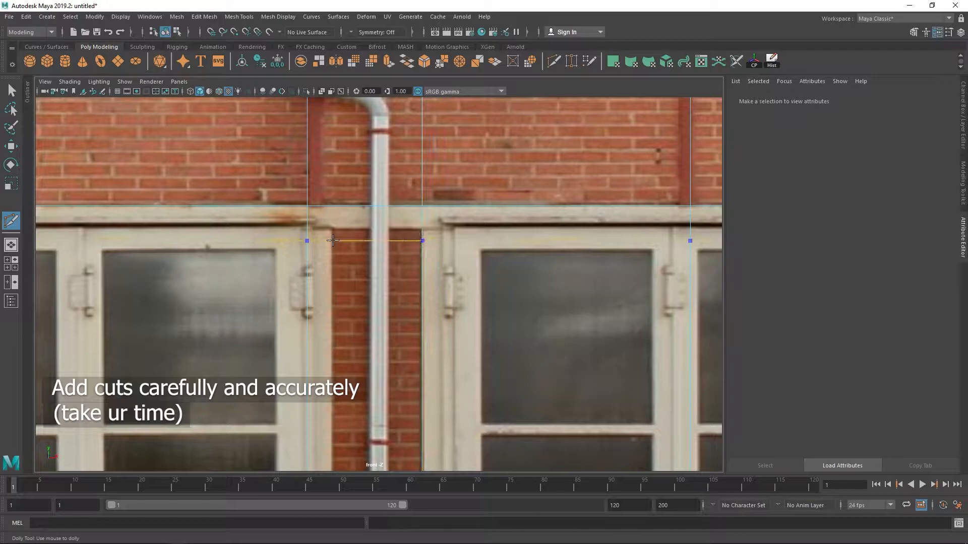
ctrl+click(331, 220)
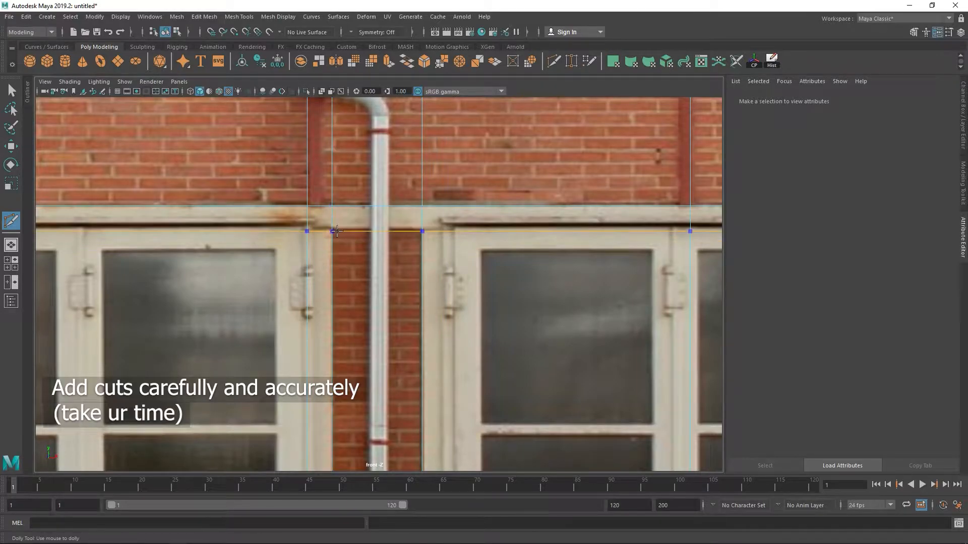
ctrl+click(333, 228)
- Insert vertical edge loops along both sides of the second and first brick piers between the garage doors
alt+middle_drag(164, 231, 806, 233)
alt+middle_drag(245, 221, 688, 217)
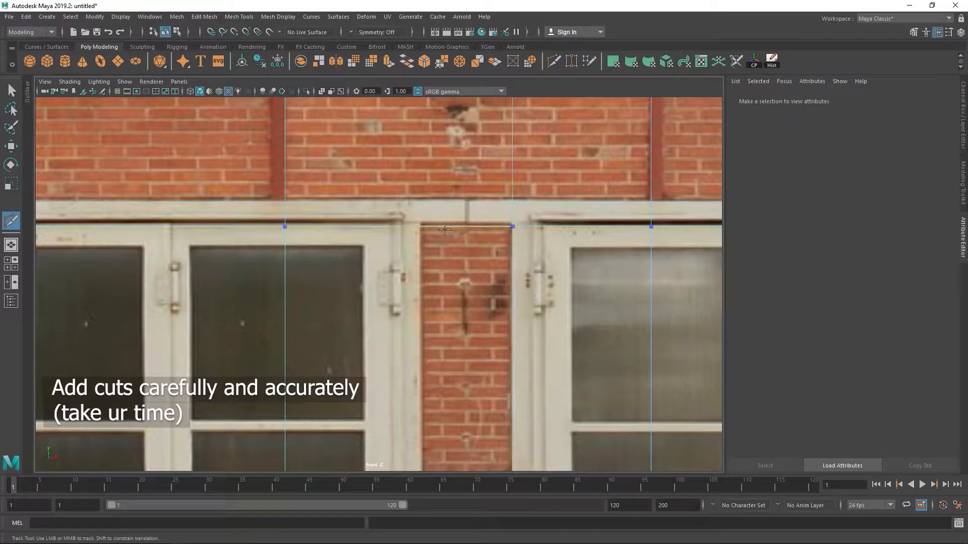
ctrl+click(421, 222)
alt+middle_drag(242, 236, 376, 230)
ctrl+click(347, 218)
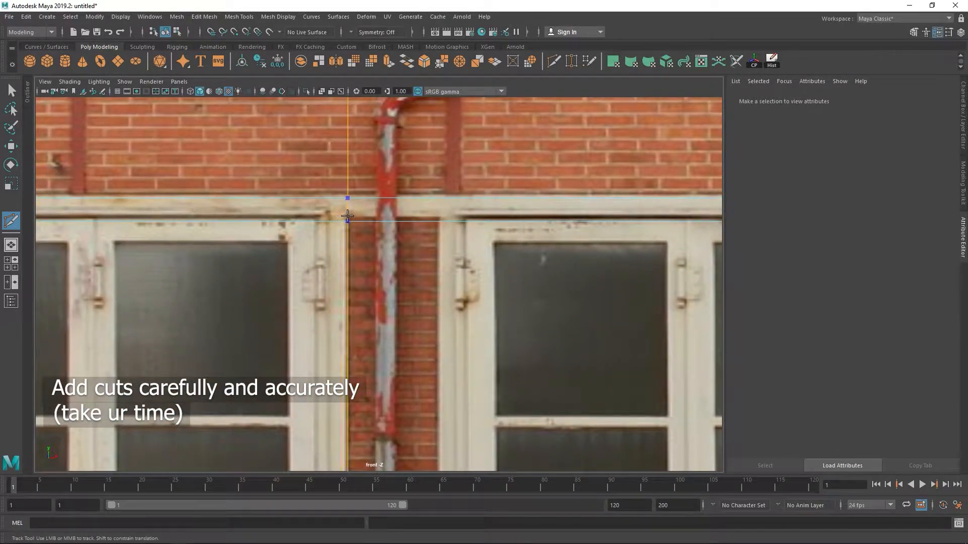
ctrl+click(439, 217)
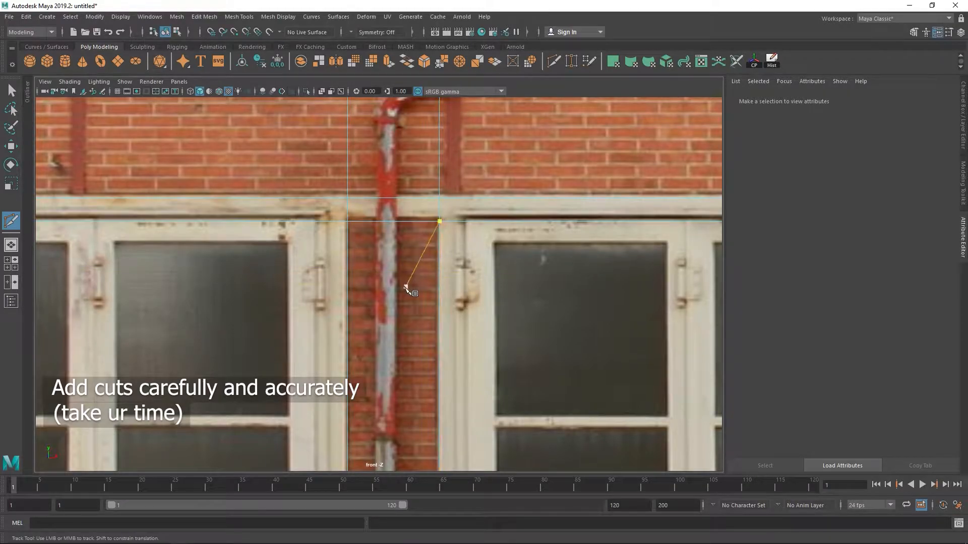
- Insert vertical edge loops along the outer frame joint and the side edges of both glass panes on the leftmost garage door
alt+middle_drag(406, 286, 526, 204)
alt+right_drag(526, 201, 366, 192)
scroll(214, 210, up, 2)
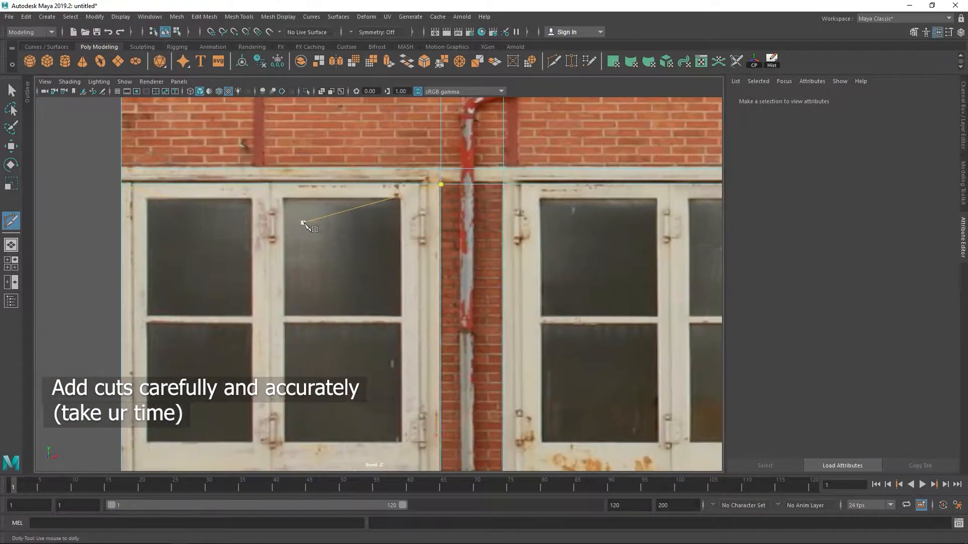
alt+middle_drag(303, 222, 455, 182)
scroll(414, 200, up, 1)
alt+middle_drag(302, 141, 312, 253)
scroll(313, 257, up, 1)
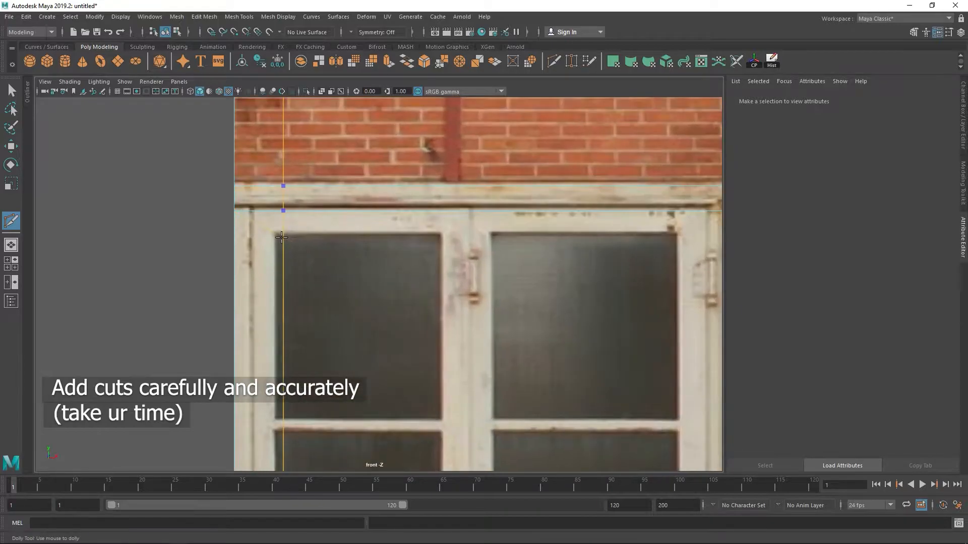
ctrl+click(275, 235)
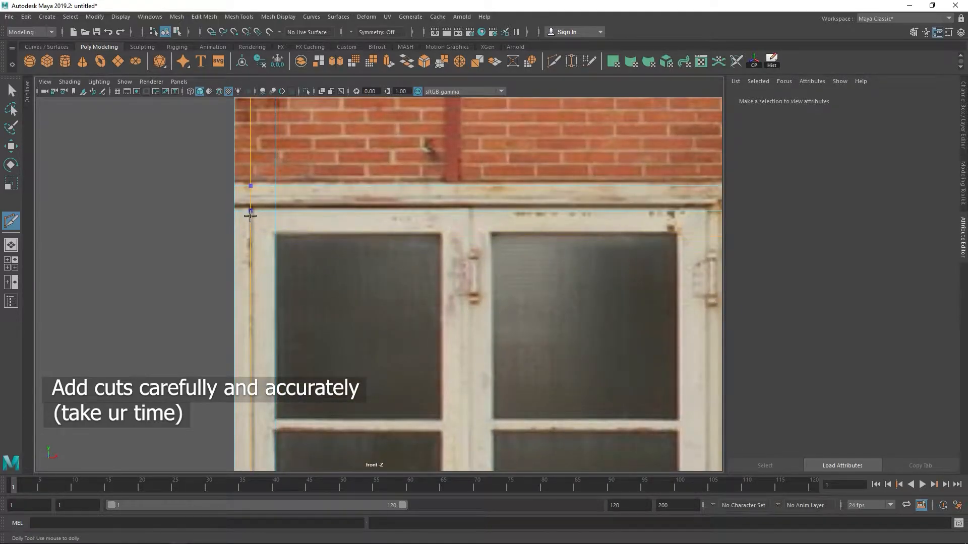
ctrl+click(443, 214)
ctrl+click(492, 214)
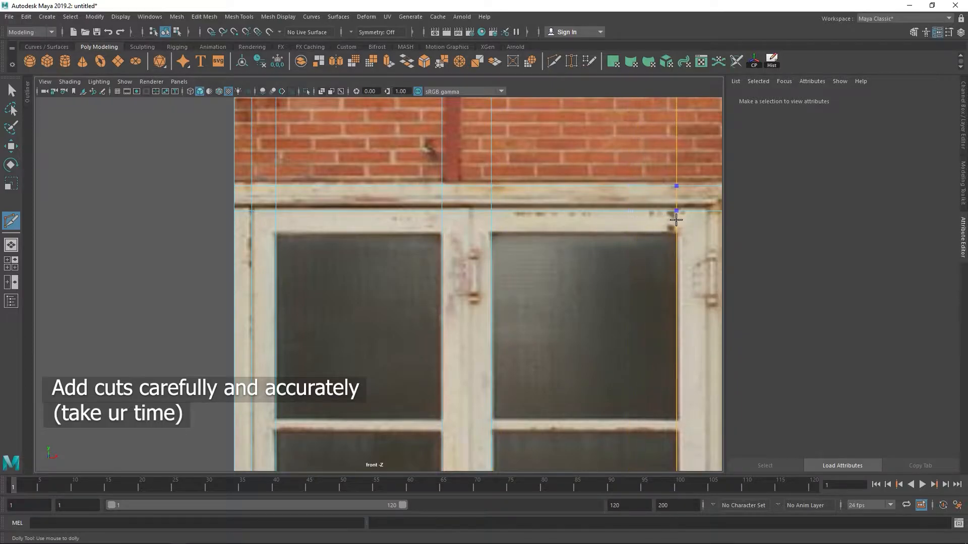
- Insert horizontal edge loops along the top and bottom of the door panes, both edges of their crossbar, and the doors' base
click(495, 233)
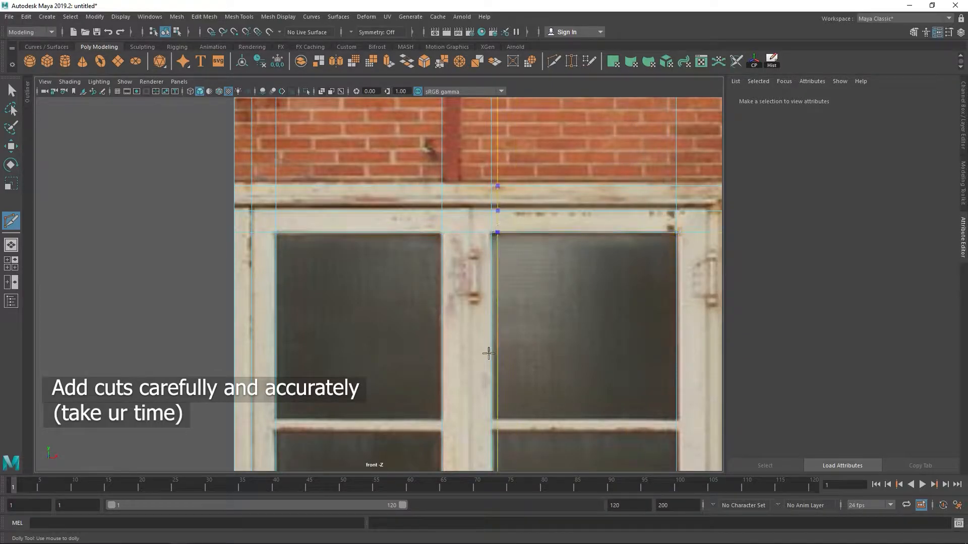
alt+middle_drag(488, 360, 469, 139)
ctrl+click(472, 197)
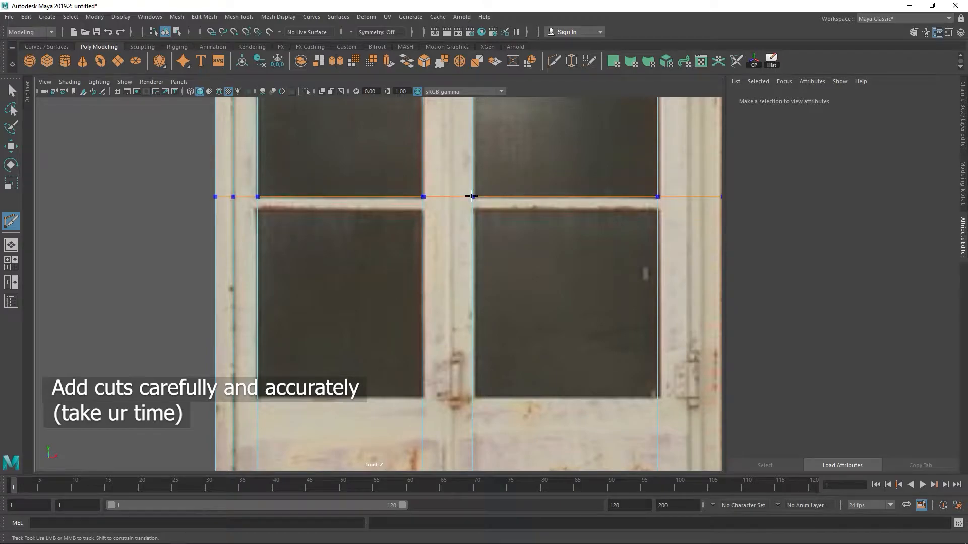
alt+middle_drag(456, 257, 460, 53)
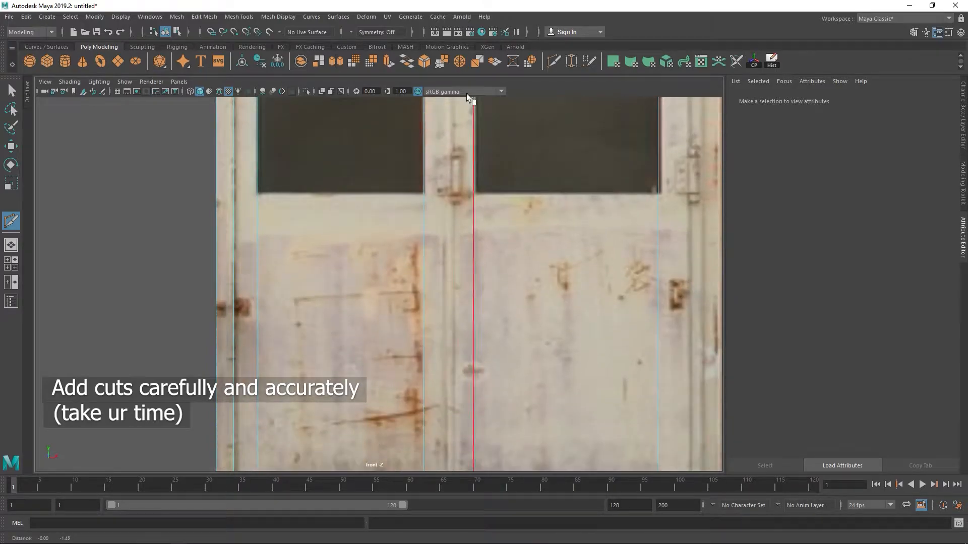
ctrl+click(472, 193)
alt+middle_drag(484, 310, 353, 103)
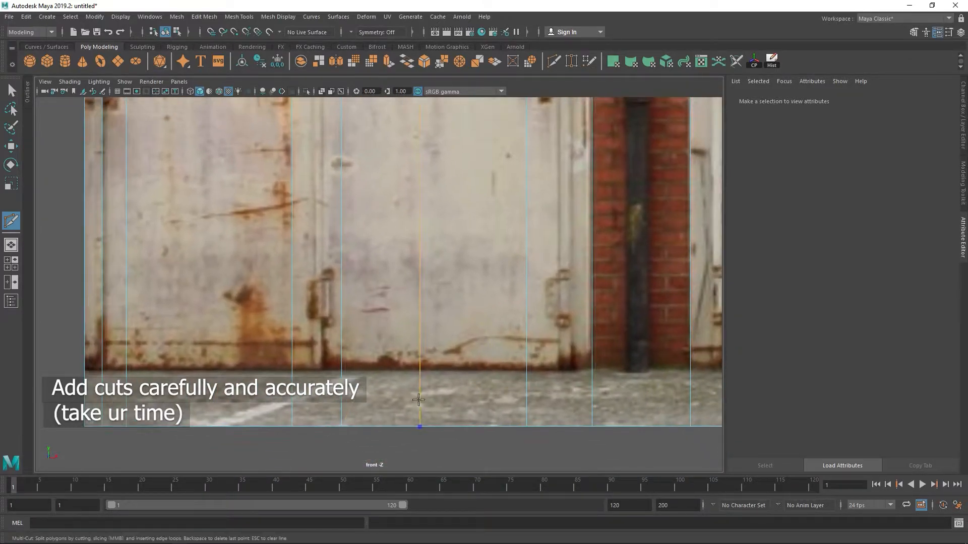
ctrl+click(390, 371)
- Insert vertical edge loops at the second garage door's left frame joint, both sides of its first pane and its second pane's left edge
alt+middle_drag(592, 336, 340, 402)
scroll(365, 222, down, 8)
alt+middle_drag(423, 204, 194, 240)
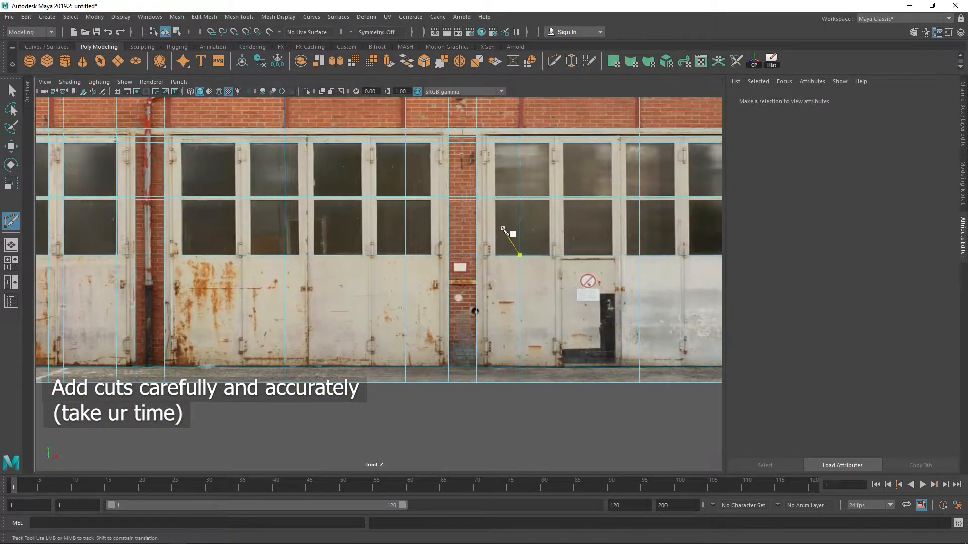
alt+middle_drag(267, 175, 457, 250)
scroll(371, 254, up, 5)
scroll(392, 161, up, 3)
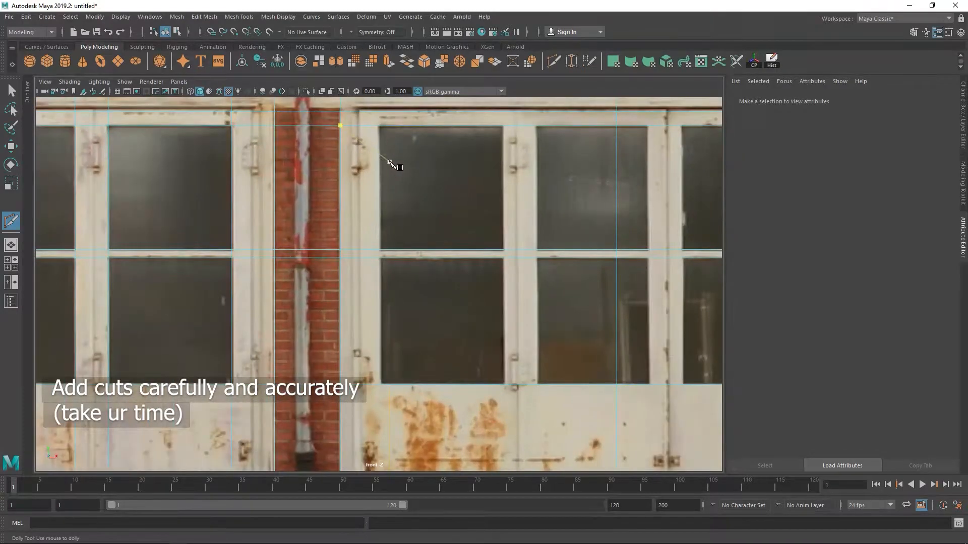
alt+middle_drag(393, 162, 406, 289)
scroll(409, 292, up, 3)
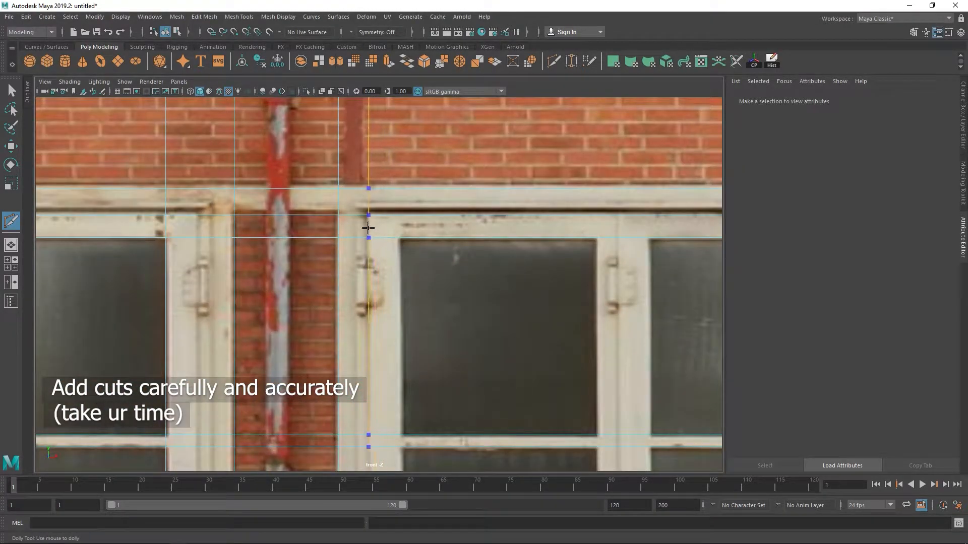
ctrl+click(367, 228)
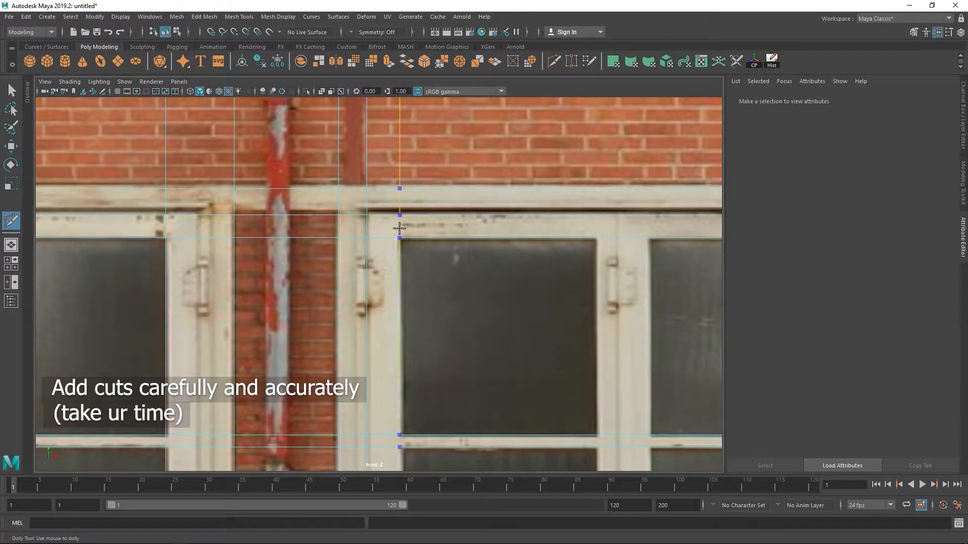
alt+middle_drag(405, 229, 236, 183)
ctrl+click(427, 182)
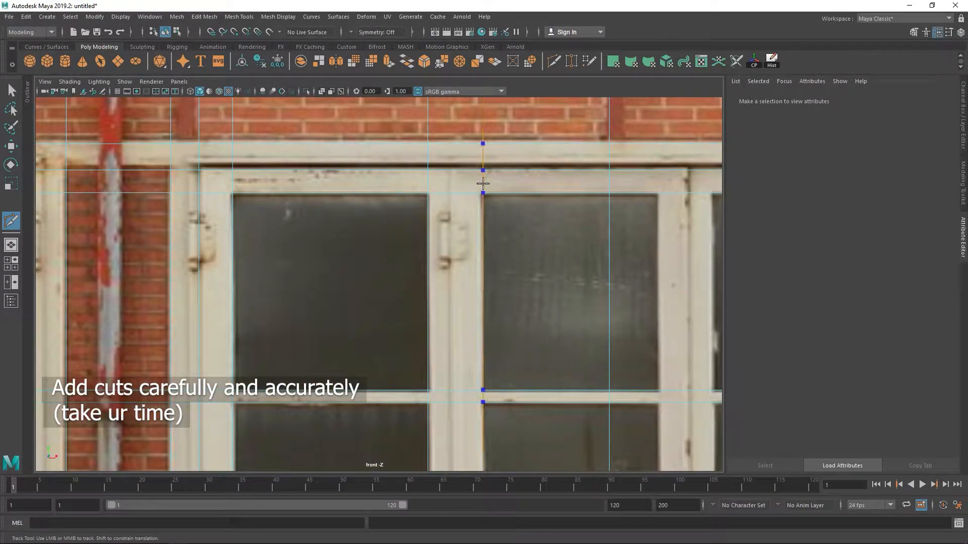
ctrl+click(482, 185)
- Insert vertical edge loops along the second garage door's remaining pane edges, its centre seam and the seam between its third and fourth panes
alt+middle_drag(579, 220, 395, 175)
ctrl+click(474, 133)
alt+middle_drag(473, 134, 345, 133)
ctrl+click(361, 126)
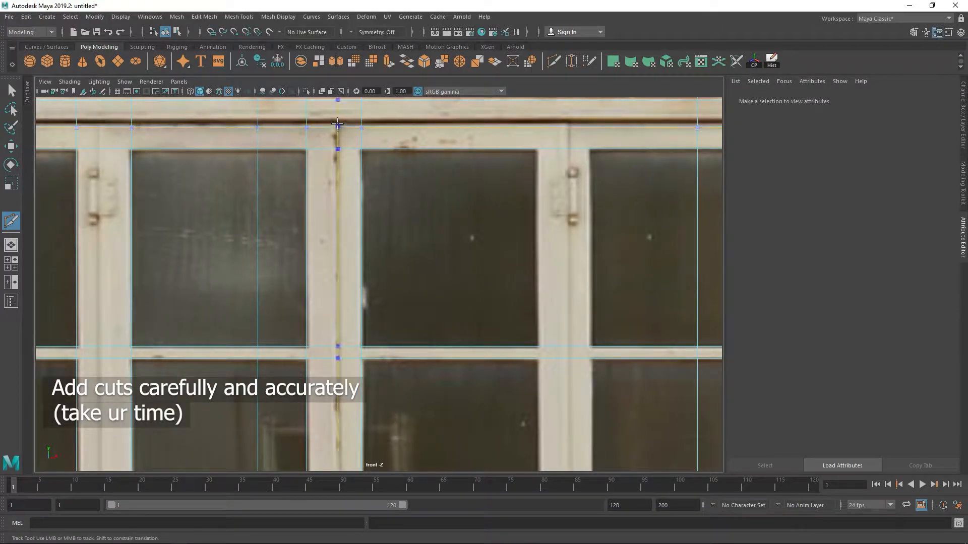
ctrl+click(569, 133)
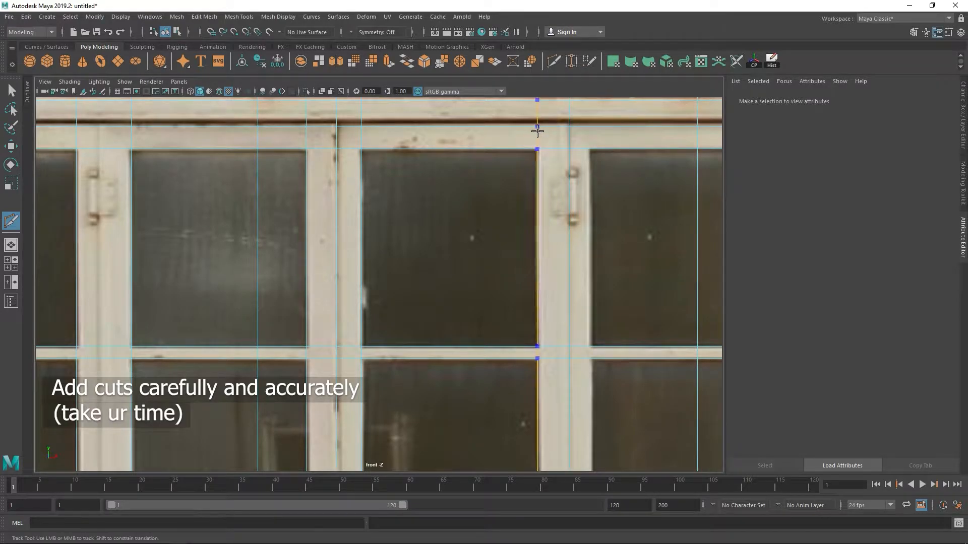
alt+middle_drag(673, 167, 411, 180)
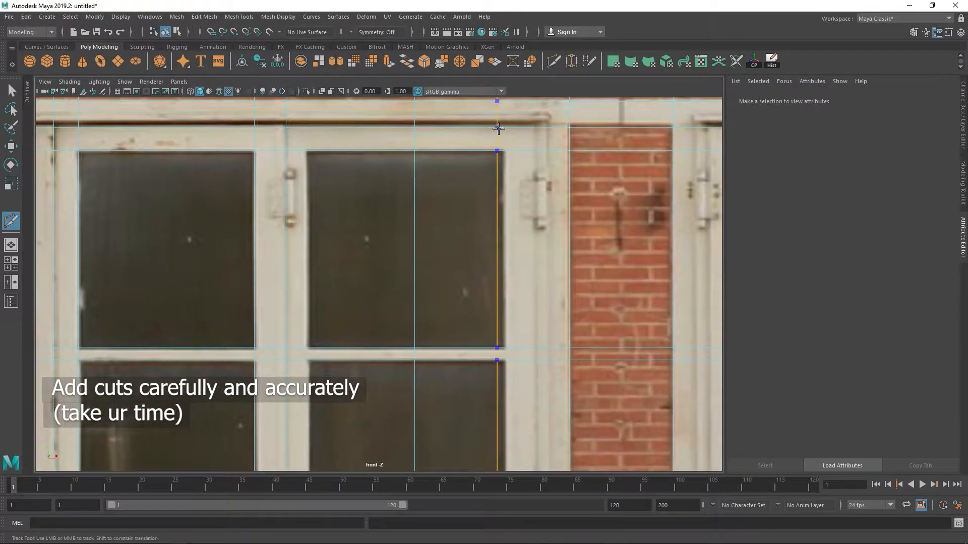
- Insert vertical edge loops at the third garage door's left frame joint, first pane sides, adjoining seam and second pane's left edge
alt+middle_drag(683, 136, 403, 132)
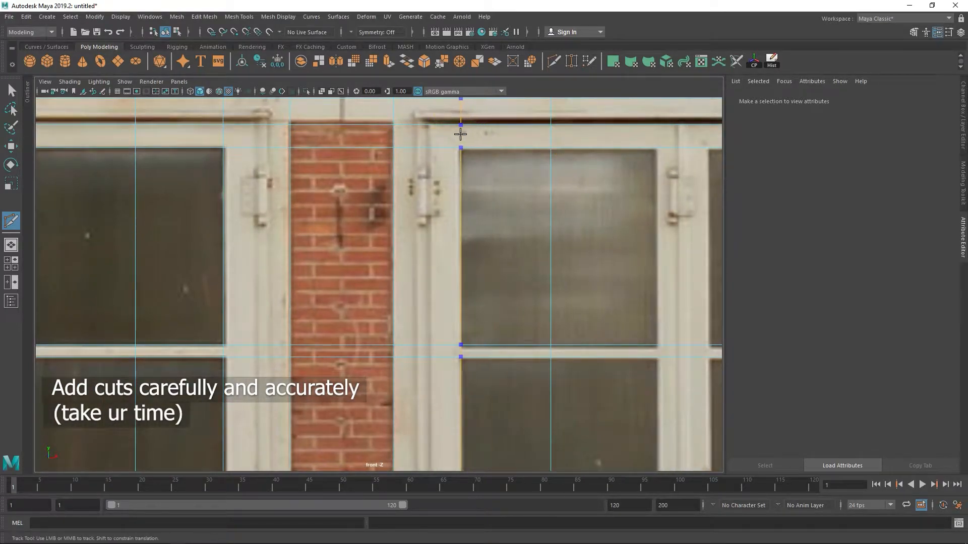
ctrl+click(427, 131)
alt+middle_drag(602, 208, 391, 209)
ctrl+click(445, 142)
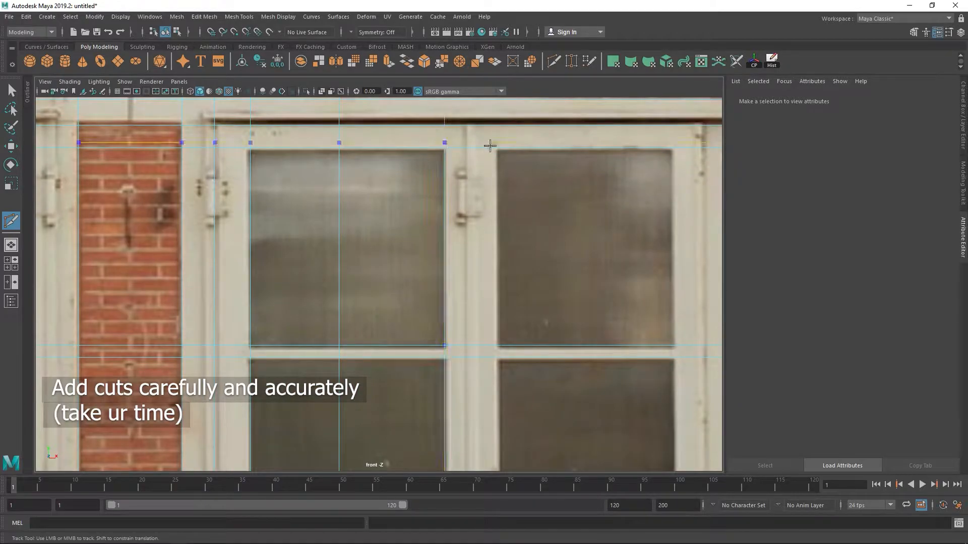
ctrl+click(497, 142)
ctrl+click(466, 140)
- Insert vertical edge loops along the third garage door's centre seam, second pane's right edge, and both sides of the third and fourth panes
alt+middle_drag(613, 187, 383, 192)
ctrl+click(442, 135)
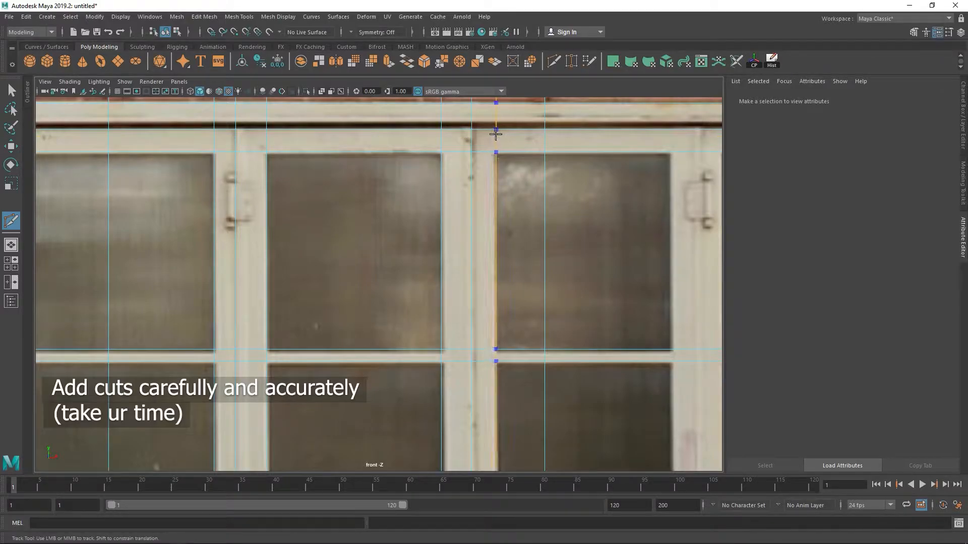
alt+middle_drag(666, 166, 477, 180)
ctrl+click(483, 152)
ctrl+click(536, 156)
alt+middle_drag(536, 156, 235, 157)
ctrl+click(428, 153)
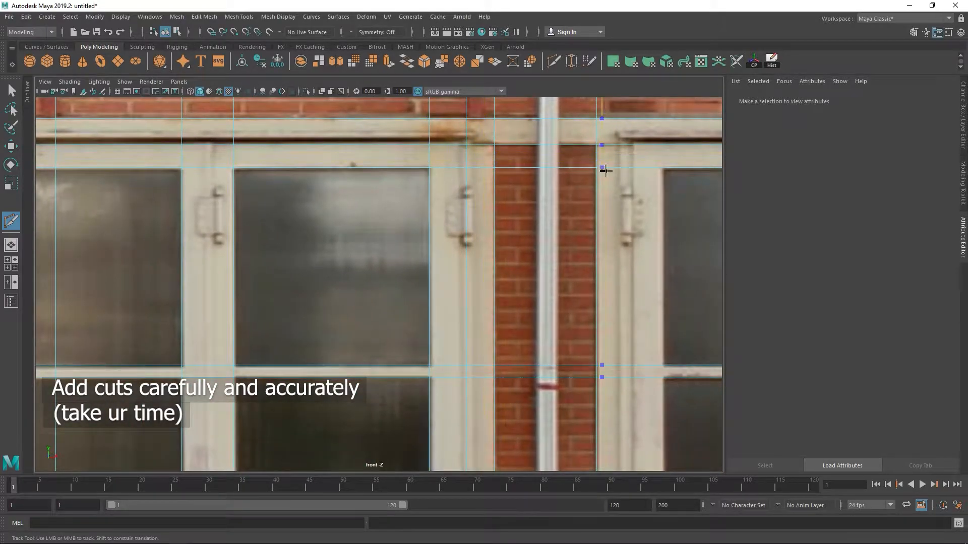
- Insert vertical edge loops along the rightmost garage door's frame joints, the side edges of its two panes and the seam between them
alt+middle_drag(640, 162, 425, 165)
ctrl+click(419, 156)
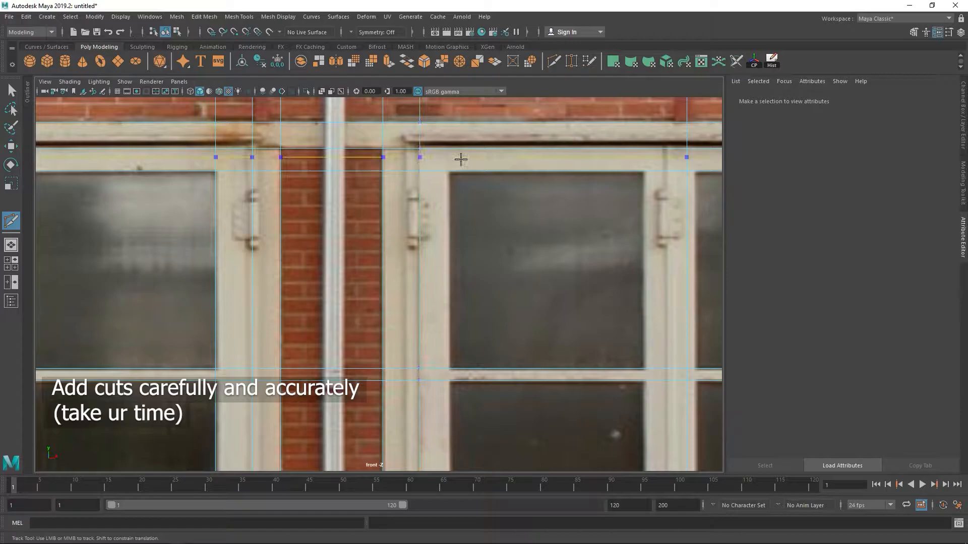
alt+middle_drag(610, 153, 432, 152)
ctrl+click(465, 148)
ctrl+click(518, 142)
alt+middle_drag(607, 187, 360, 195)
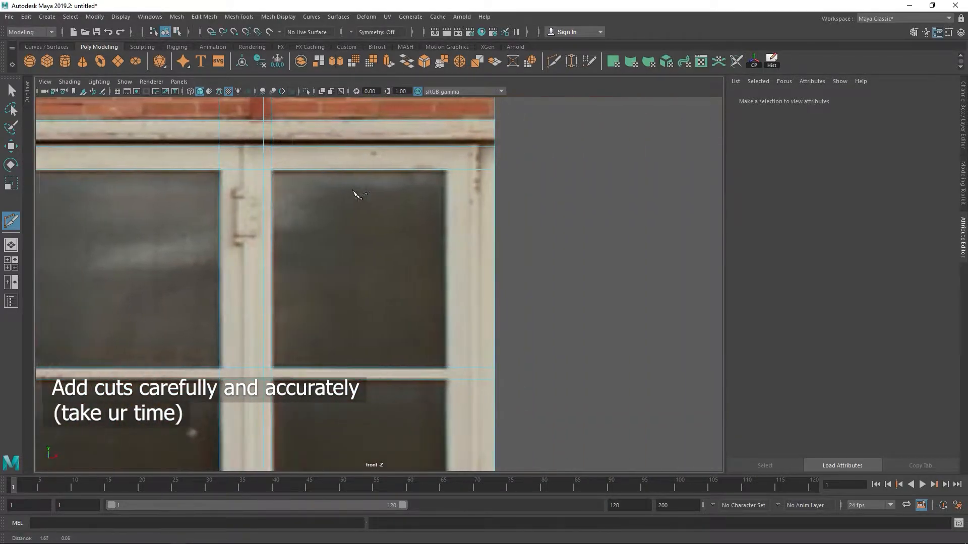
ctrl+click(447, 140)
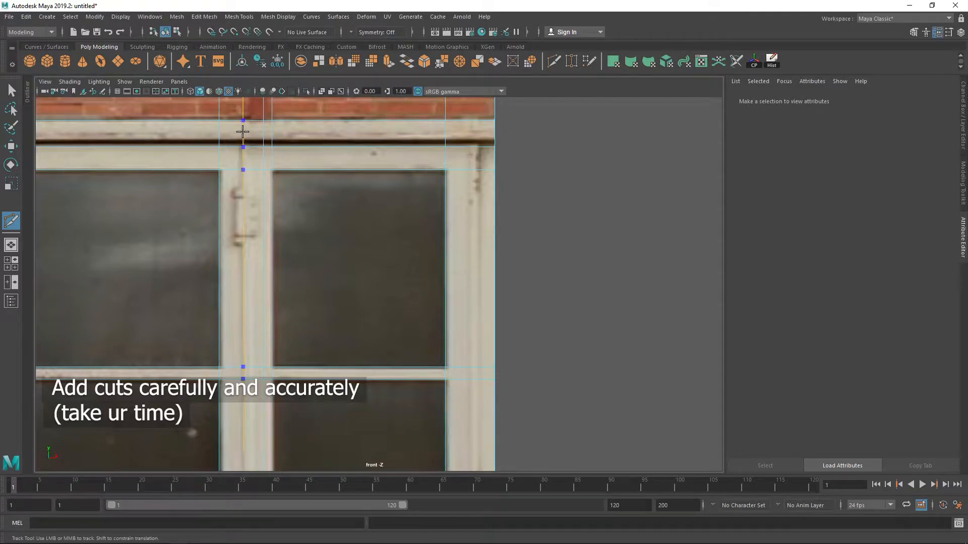
ctrl+click(242, 132)
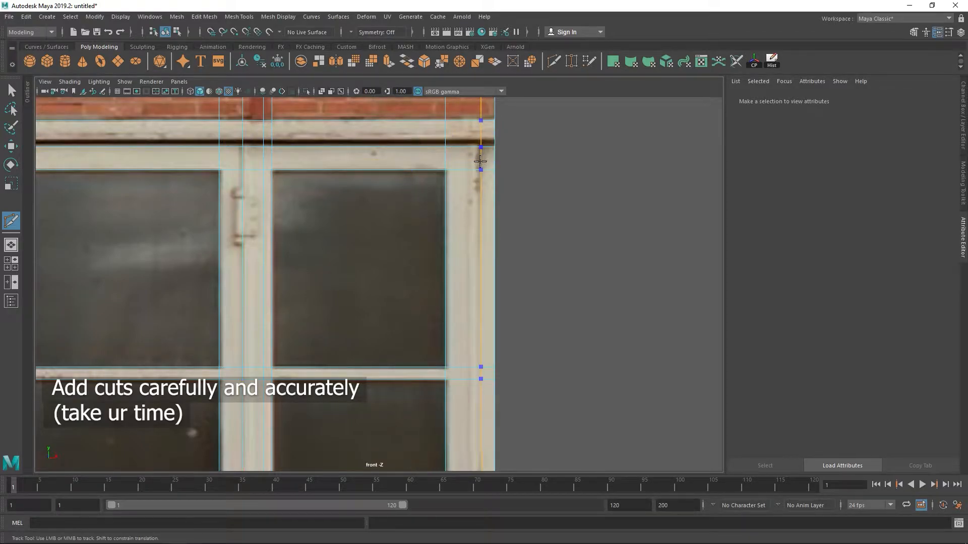
ctrl+click(480, 161)
- Insert horizontal edge loops along the upper and lower edges of the second upper window's thick crossbar
alt+right_drag(480, 171, 317, 240)
alt+middle_drag(317, 240, 485, 343)
alt+right_drag(252, 275, 305, 235)
alt+middle_drag(305, 235, 438, 322)
alt+right_drag(438, 322, 471, 259)
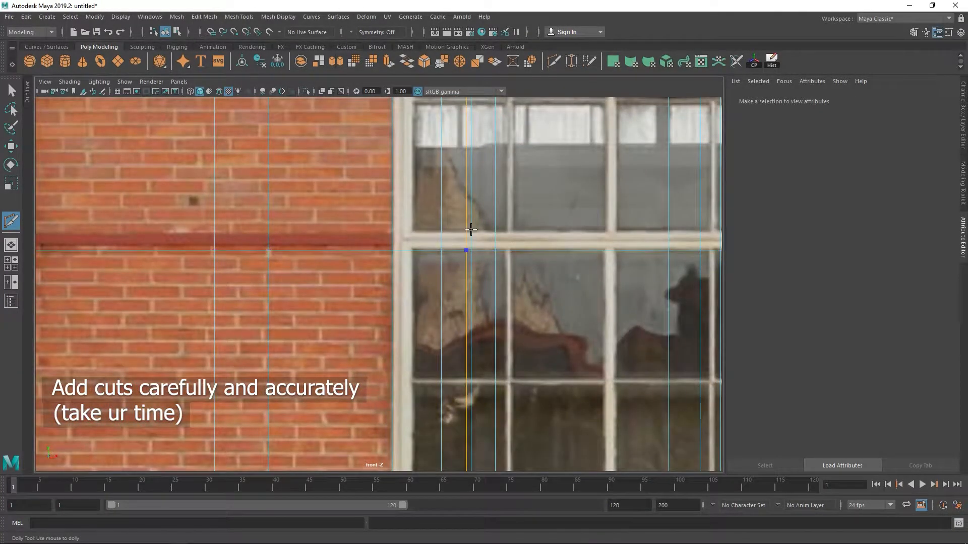
alt+middle_drag(457, 233, 399, 353)
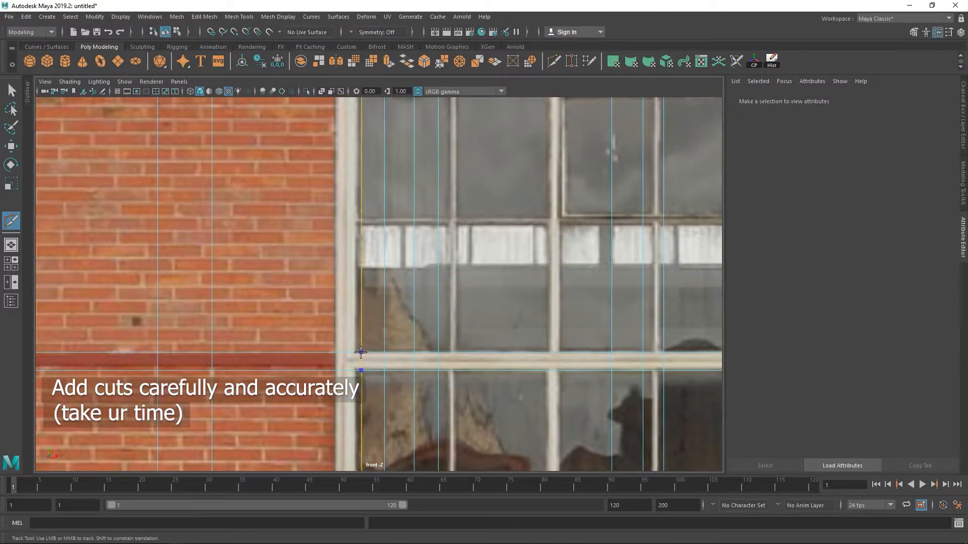
- Insert vertical edge loops along both sides of each mullion and the right pane edge of the second upper window
ctrl+click(457, 349)
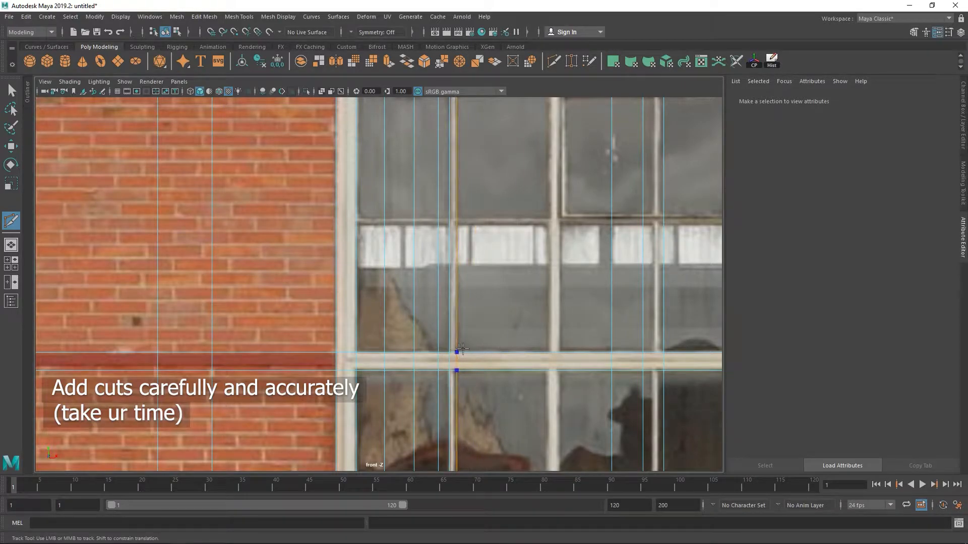
alt+middle_drag(456, 349, 337, 334)
ctrl+click(426, 335)
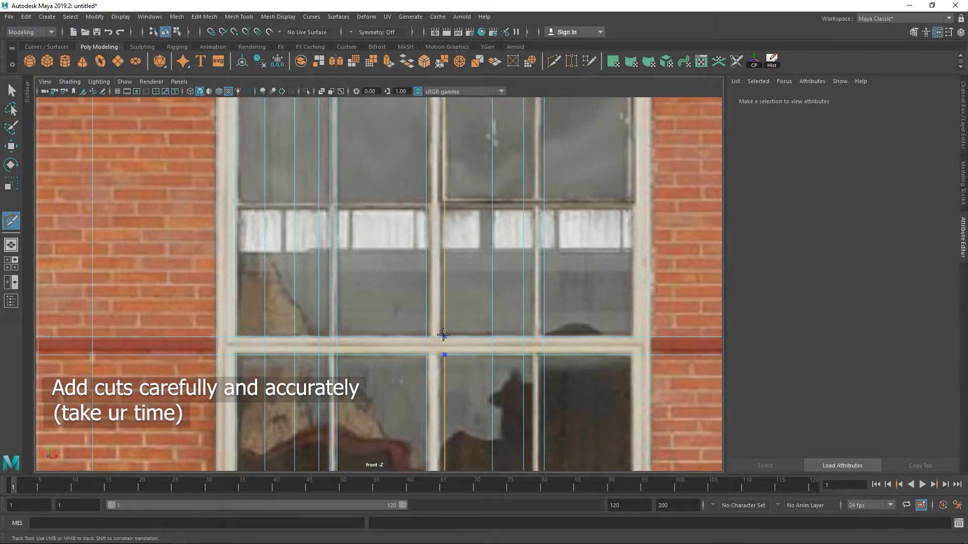
ctrl+click(532, 336)
ctrl+click(539, 336)
ctrl+click(630, 336)
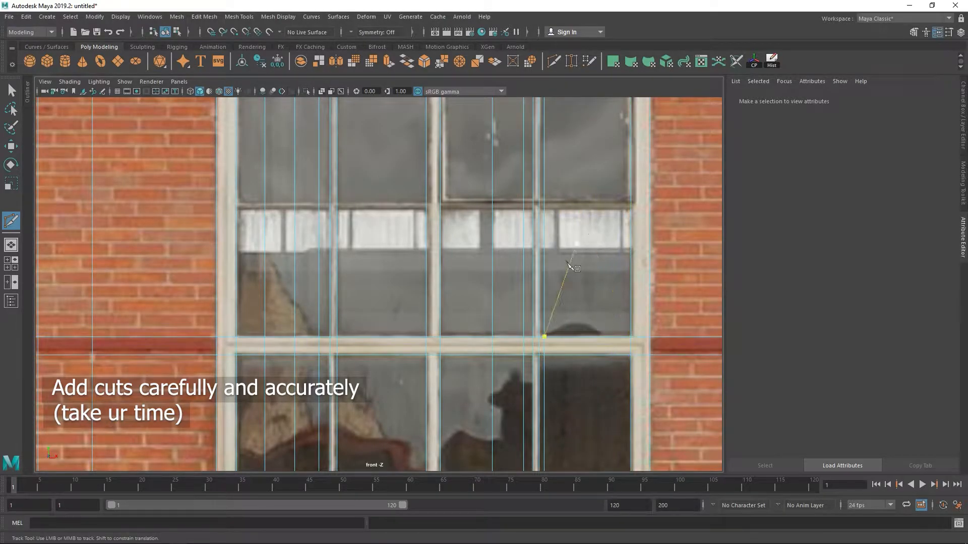
- Insert a horizontal edge loop along the lower edge of the upper windows' top frame rail
alt+middle_drag(581, 246, 544, 437)
ctrl+click(512, 268)
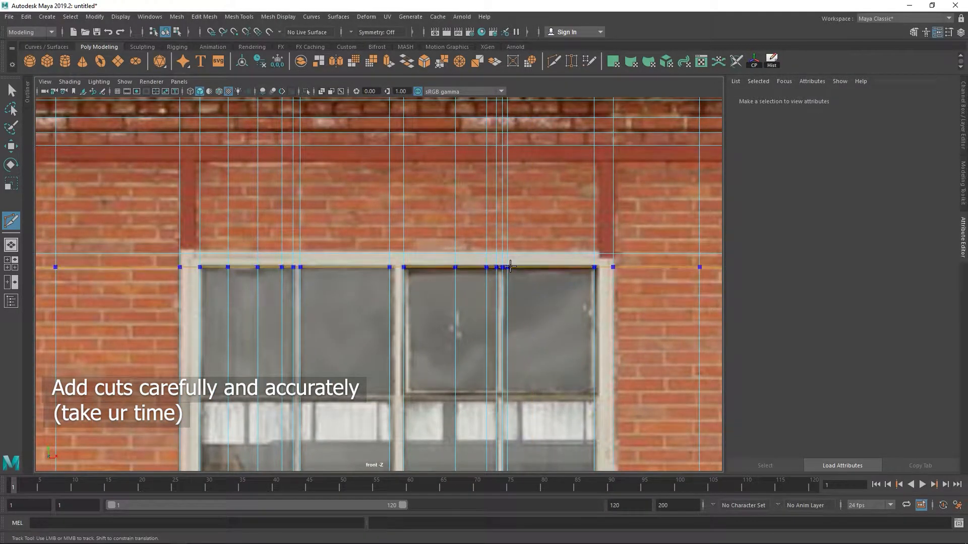
alt+middle_drag(570, 333, 645, 350)
- Insert vertical edge loops along both sides of the two thin mullions in the first upper window
click(301, 283)
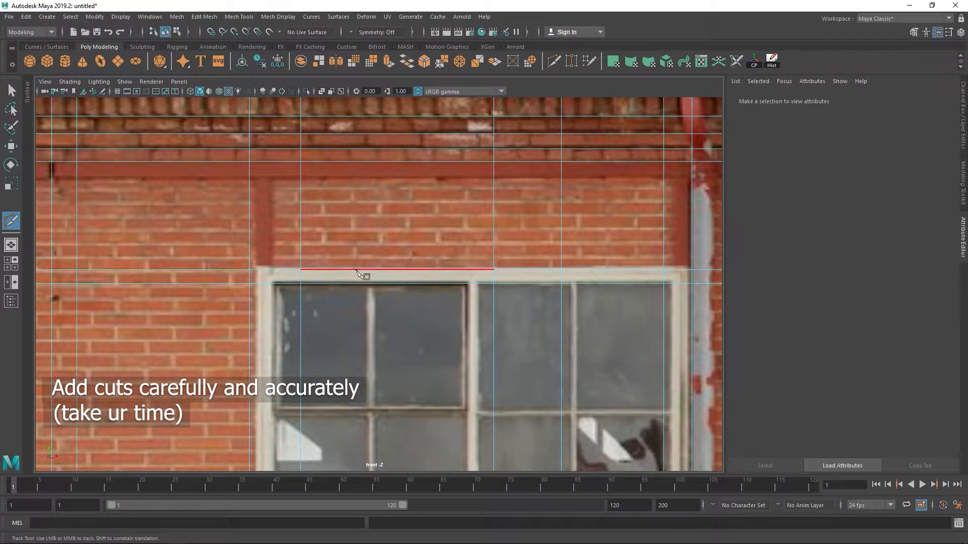
scroll(354, 281, up, 2)
ctrl+click(364, 283)
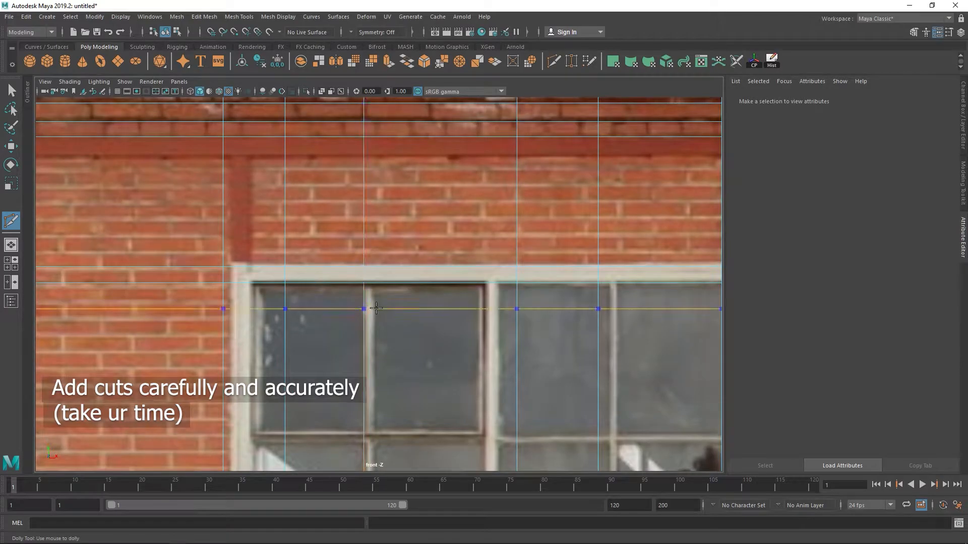
ctrl+click(374, 283)
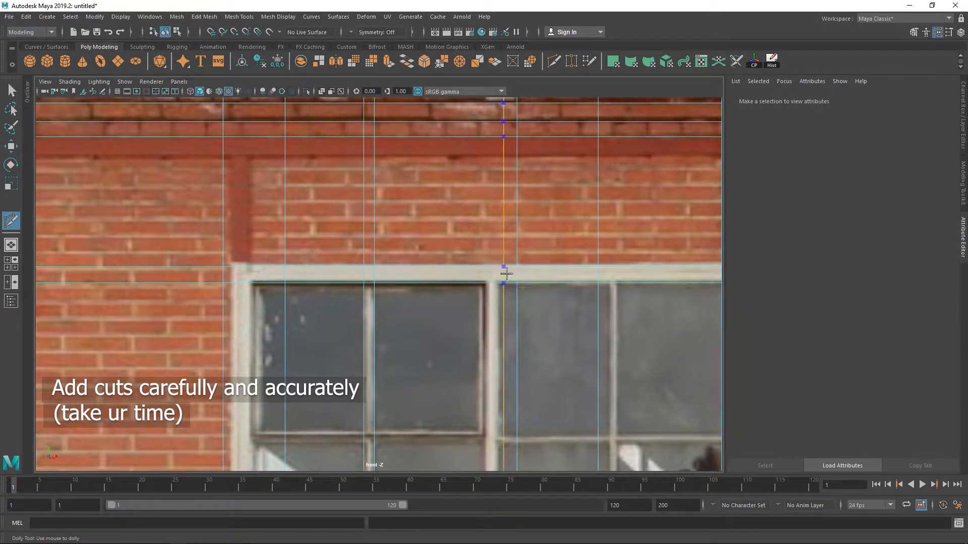
ctrl+click(619, 282)
- Insert horizontal edge loops along the first upper window's thin upper crossbar and vertical loops along both sides of its central mullion
ctrl+click(605, 432)
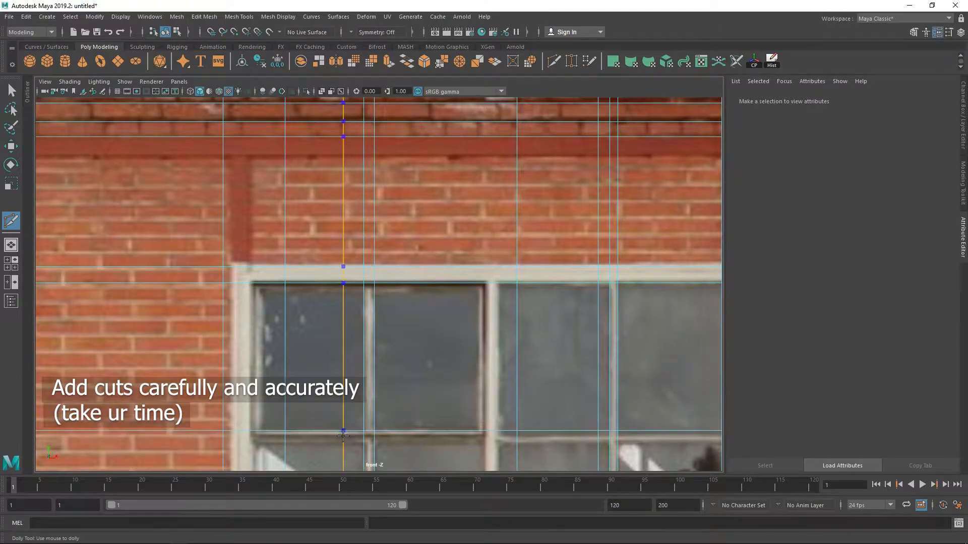
ctrl+click(363, 438)
alt+middle_drag(411, 431, 344, 181)
scroll(418, 367, down, 6)
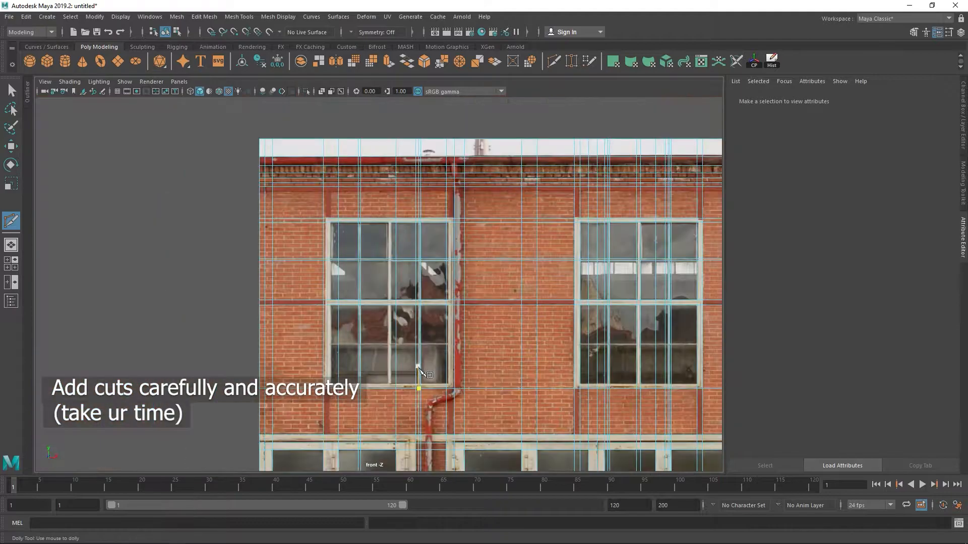
scroll(418, 367, up, 8)
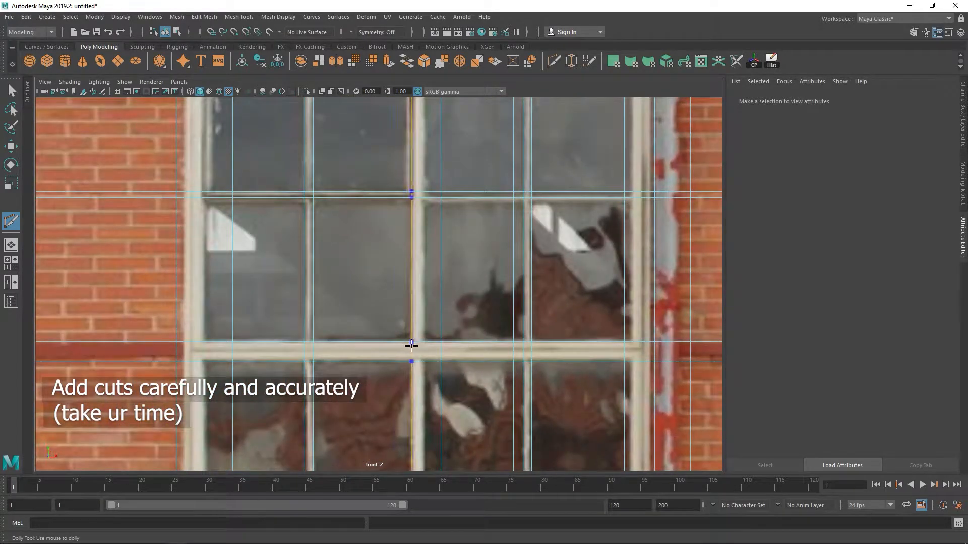
scroll(313, 315, down, 8)
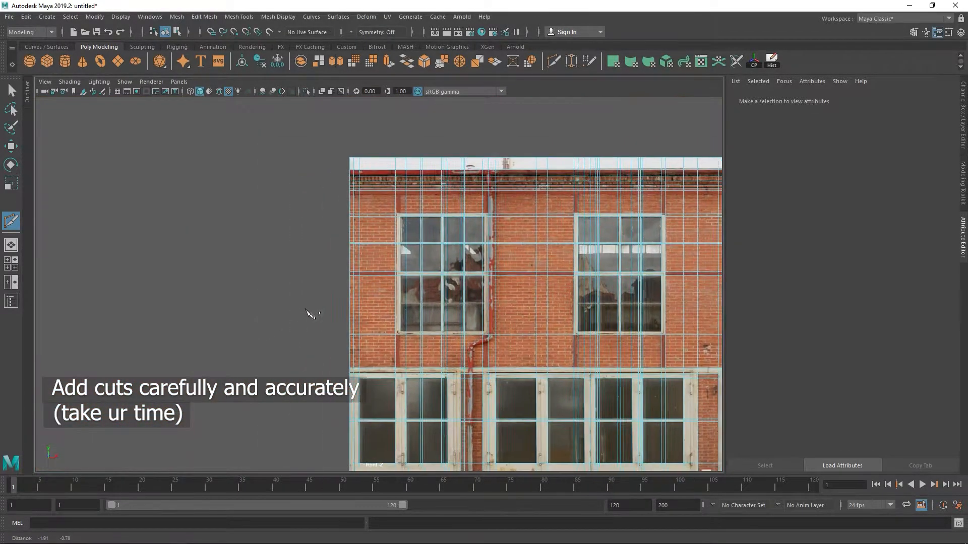
- Insert a vertical edge loop down the middle of the brick pier between the second and third windows and delete the facade's right half
scroll(312, 315, up, 10)
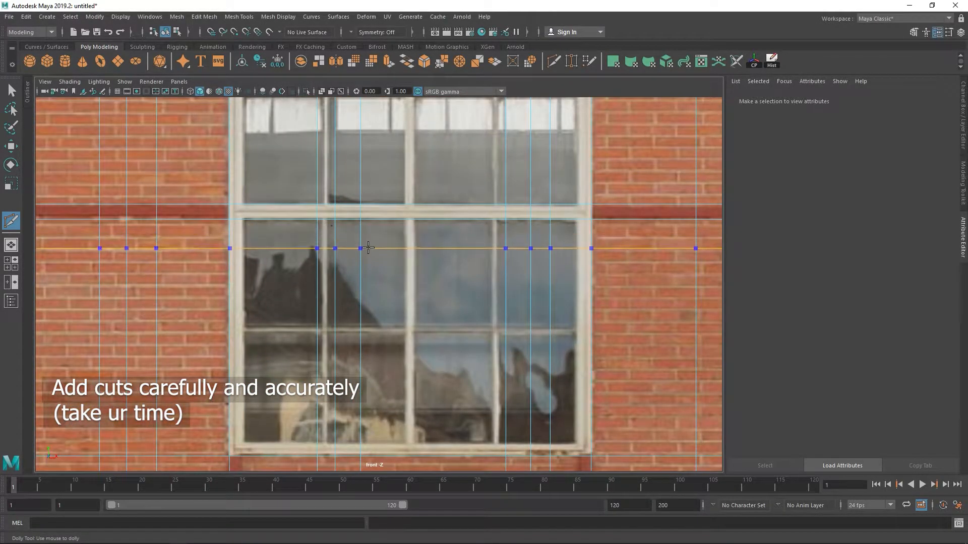
scroll(368, 248, down, 6)
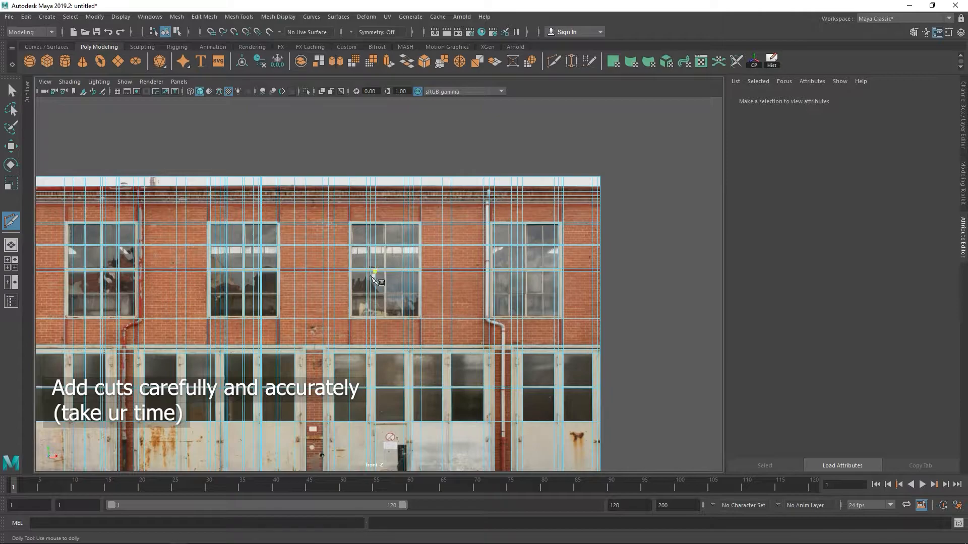
scroll(366, 288, up, 6)
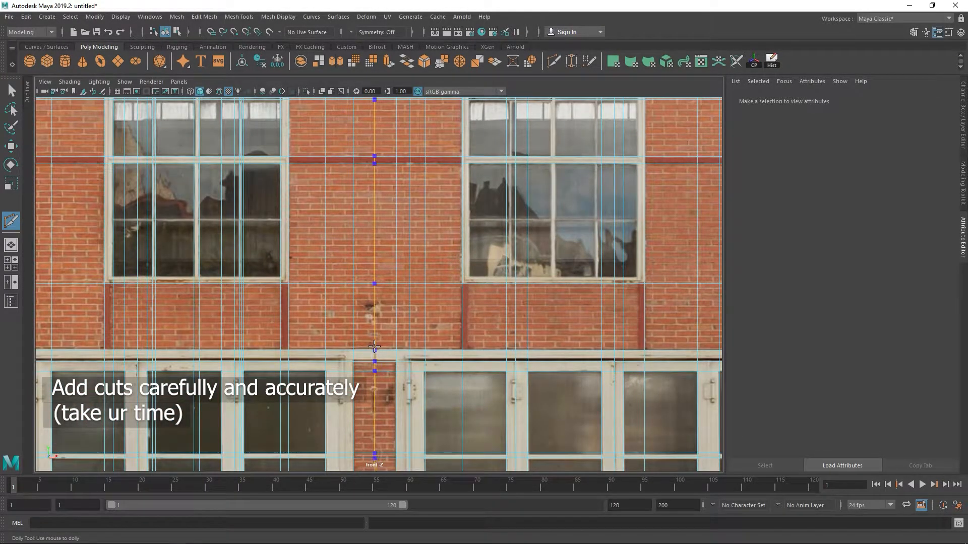
scroll(387, 339, down, 6)
scroll(388, 336, down, 3)
click(11, 146)
right_drag(425, 222, 424, 251)
drag(655, 135, 379, 448)
key(Delete)
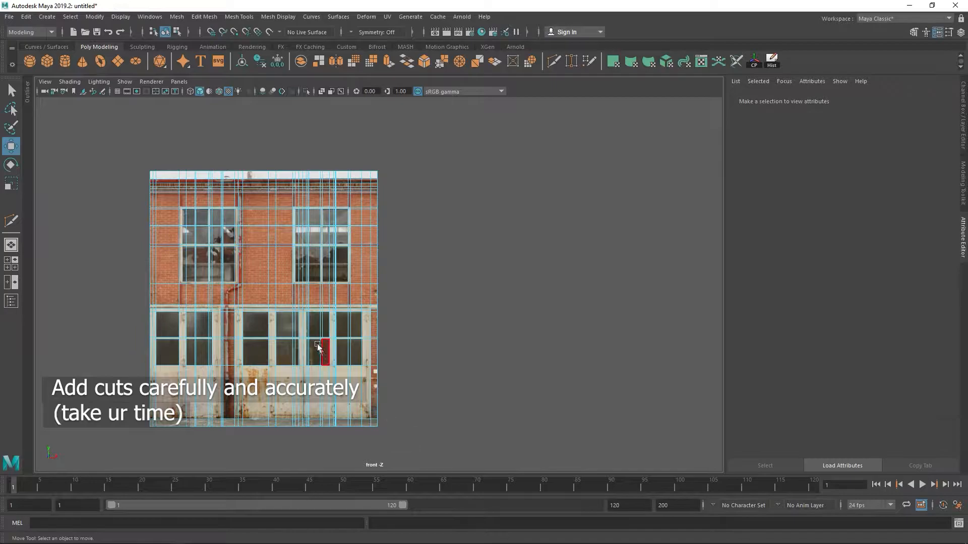
- Return to object selection and deselect the facade to inspect its remaining half
alt+middle_drag(207, 308, 327, 305)
scroll(329, 306, up, 2)
right_drag(368, 258, 418, 240)
scroll(595, 234, up, 3)
click(626, 228)
scroll(326, 204, up, 2)
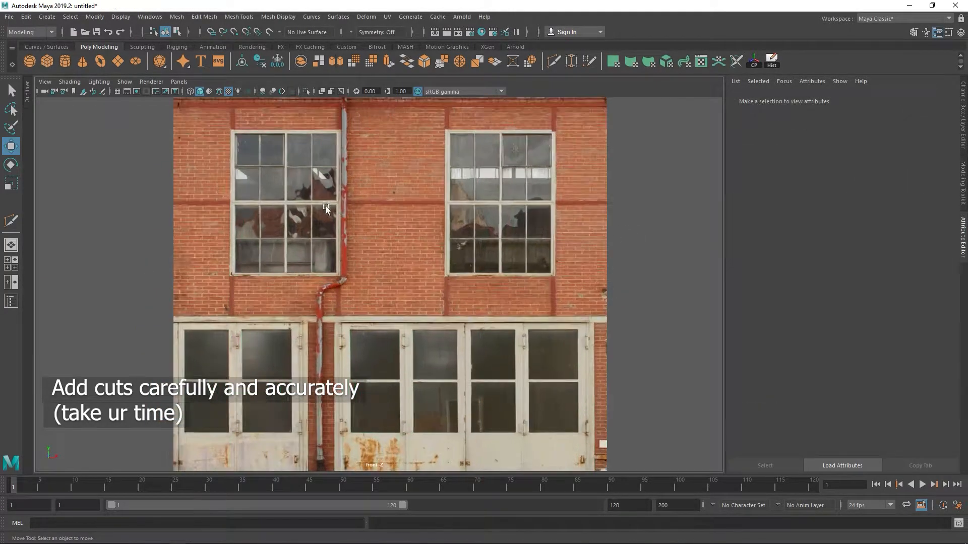
- Extrude all faces from the cornice's lowest brick course up to the roofline slightly outward in the side view
alt+middle_drag(276, 186, 415, 308)
scroll(416, 307, up, 3)
alt+middle_drag(517, 189, 410, 283)
click(411, 257)
right_drag(402, 245, 400, 270)
scroll(187, 209, down, 2)
drag(173, 177, 667, 290)
key(space)
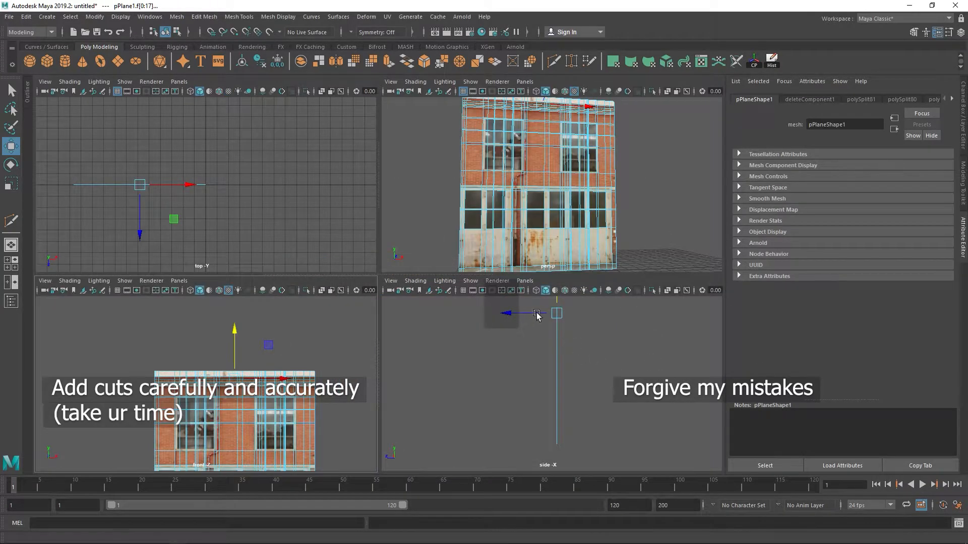
key(space)
alt+middle_drag(493, 306, 497, 435)
alt+middle_drag(342, 270, 452, 333)
scroll(534, 353, up, 5)
mouse_move(516, 342)
alt+middle_down()
mouse_move(389, 267)
mouse_move(406, 333)
alt+middle_up()
key(f)
shift+drag(378, 319, 372, 320)
- Show the four-view layout and enlarge the front and side views
alt+middle_drag(418, 386, 404, 279)
scroll(404, 281, down, 5)
scroll(367, 280, up, 1)
scroll(368, 281, up, 3)
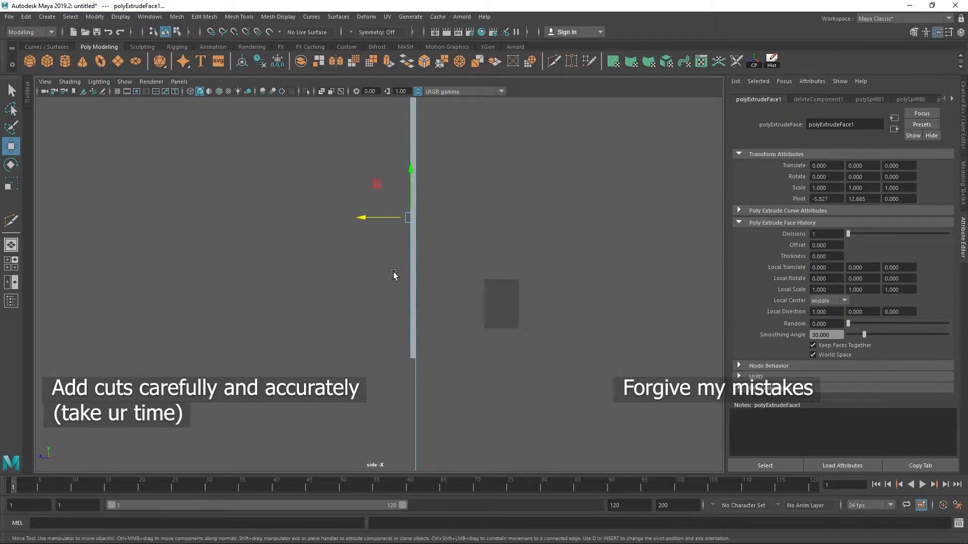
key(space)
key(space)
alt+middle_drag(281, 388, 199, 420)
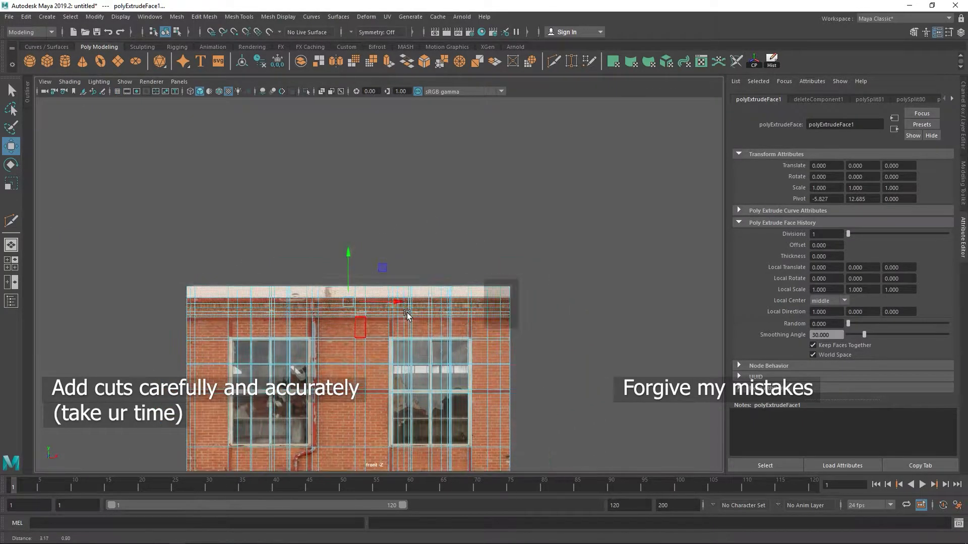
key(space)
drag(535, 274, 535, 141)
- Extrude the cornice faces above the lowest course slightly outward to form the second step of the profile
alt+middle_drag(274, 335, 289, 284)
scroll(309, 257, up, 4)
scroll(289, 283, down, 4)
scroll(285, 288, up, 1)
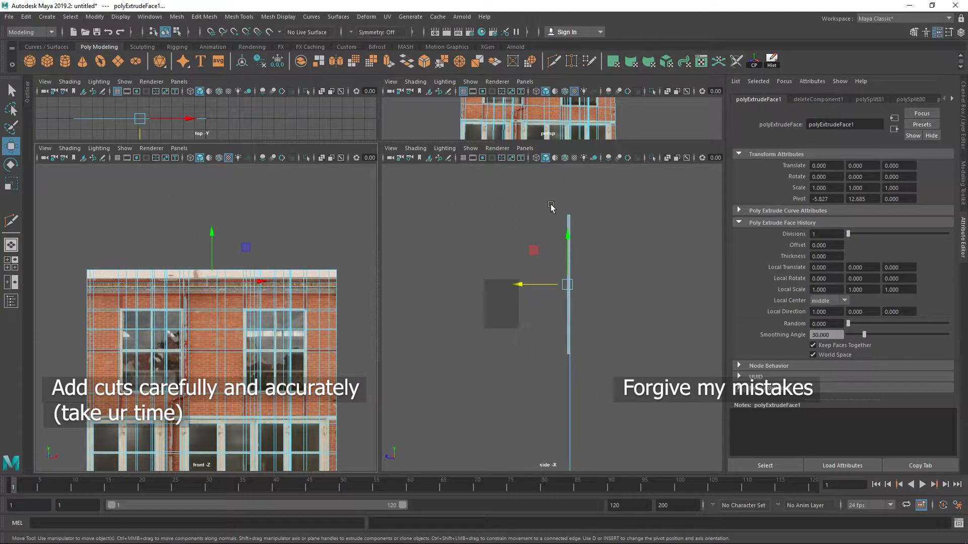
scroll(89, 286, up, 3)
alt+middle_drag(119, 279, 239, 291)
scroll(121, 272, up, 3)
scroll(183, 305, up, 1)
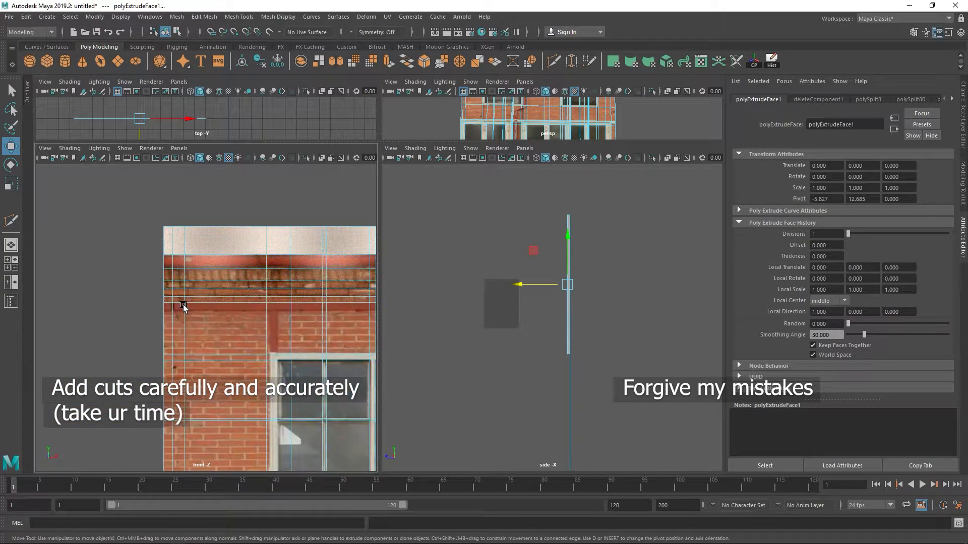
scroll(184, 305, down, 6)
alt+middle_drag(287, 295, 180, 272)
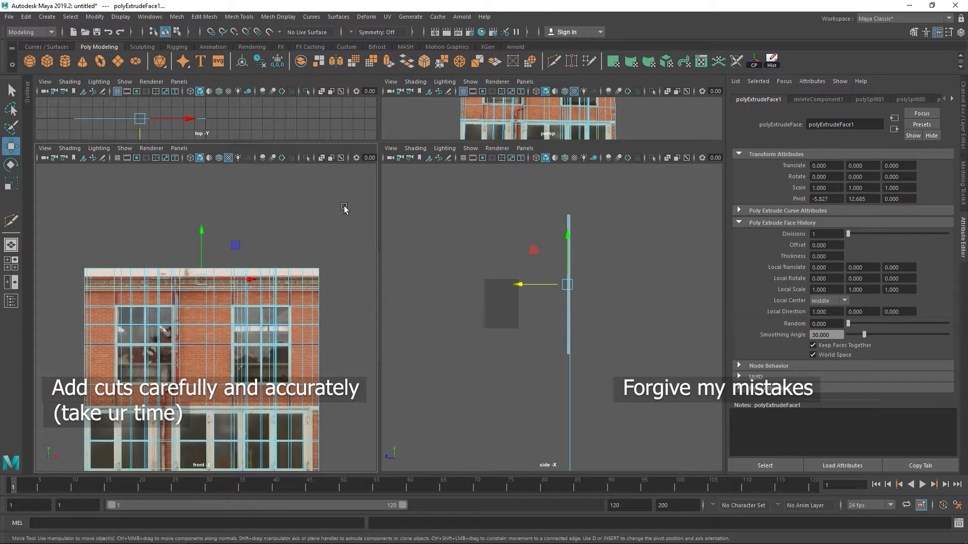
drag(157, 256, 87, 280)
shift+drag(517, 280, 513, 279)
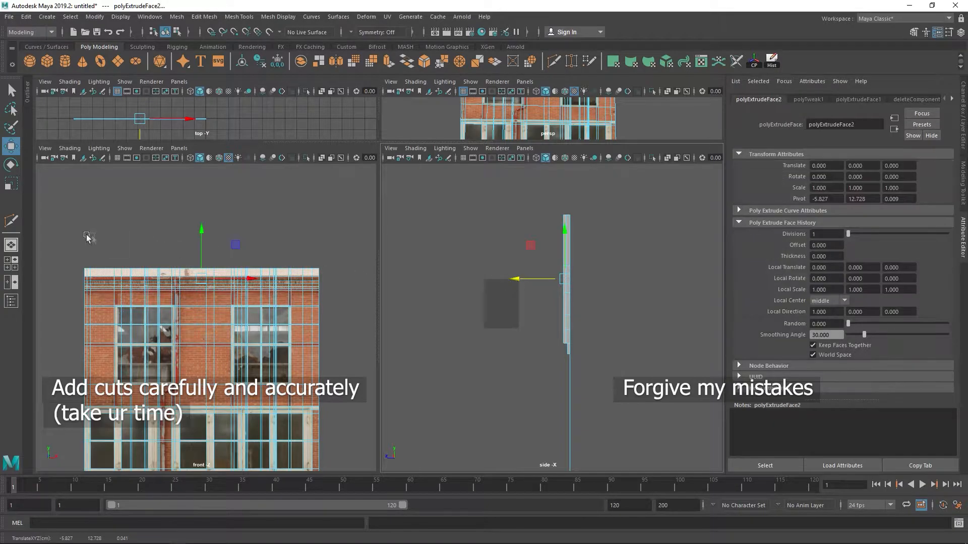
- Extrude two successively higher face selections of the cornice outward, ending with the dentil course and everything above it
drag(61, 225, 329, 286)
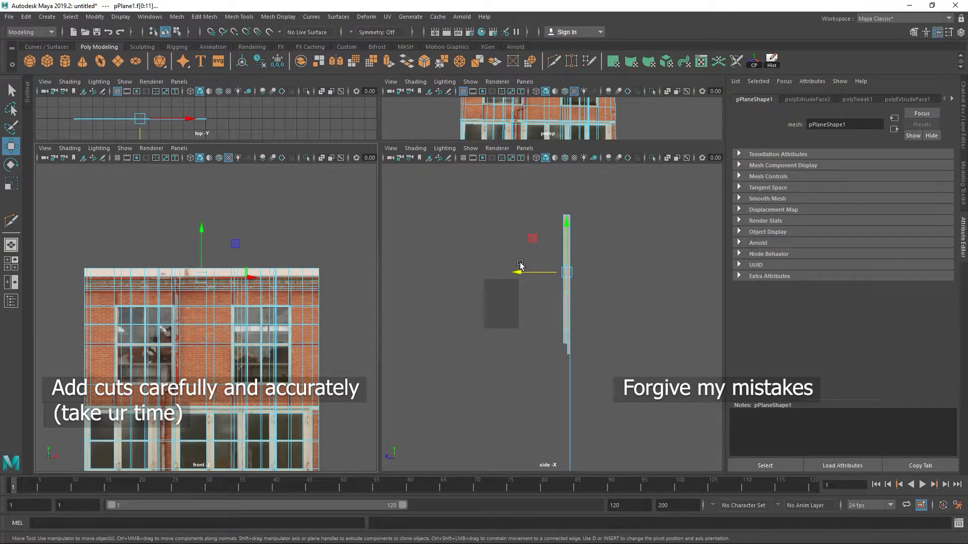
shift+drag(516, 273, 513, 272)
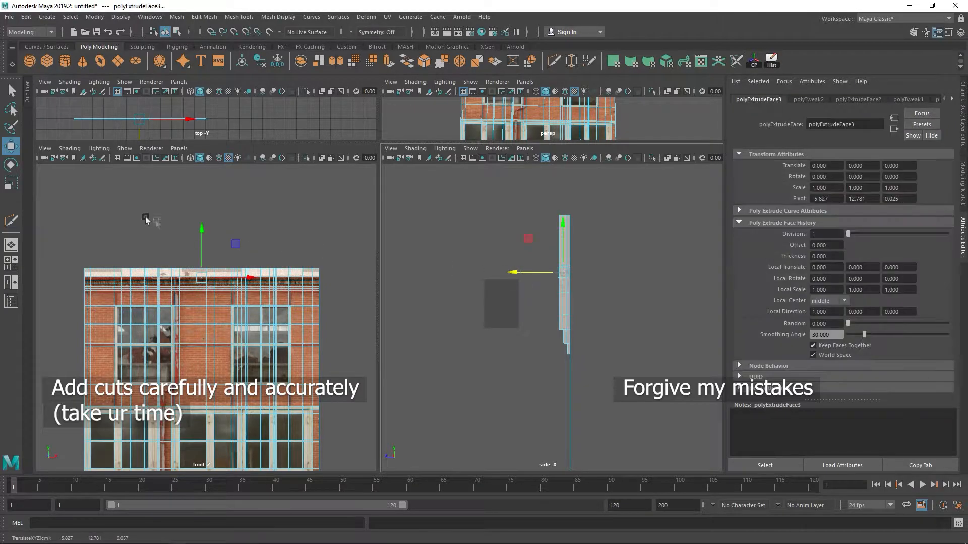
drag(63, 204, 248, 260)
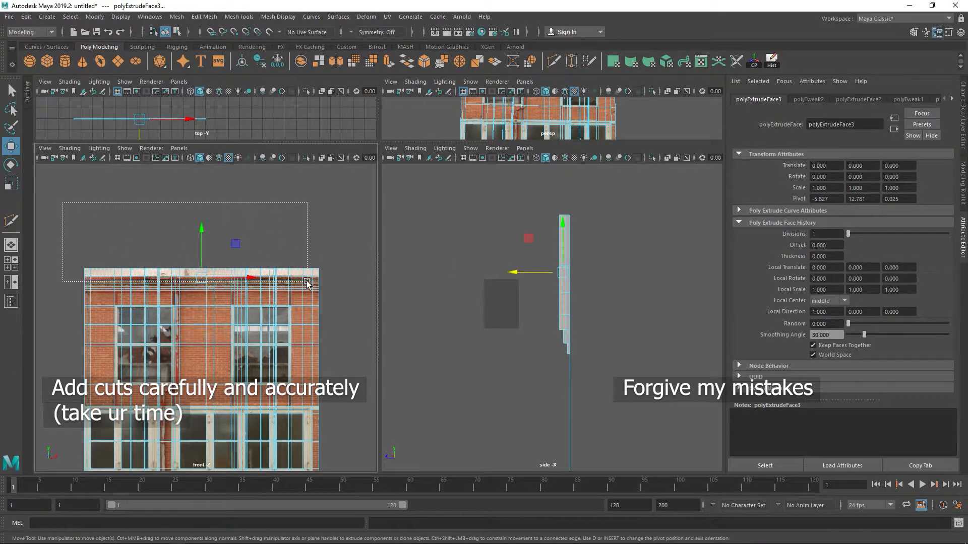
drag(308, 284, 338, 283)
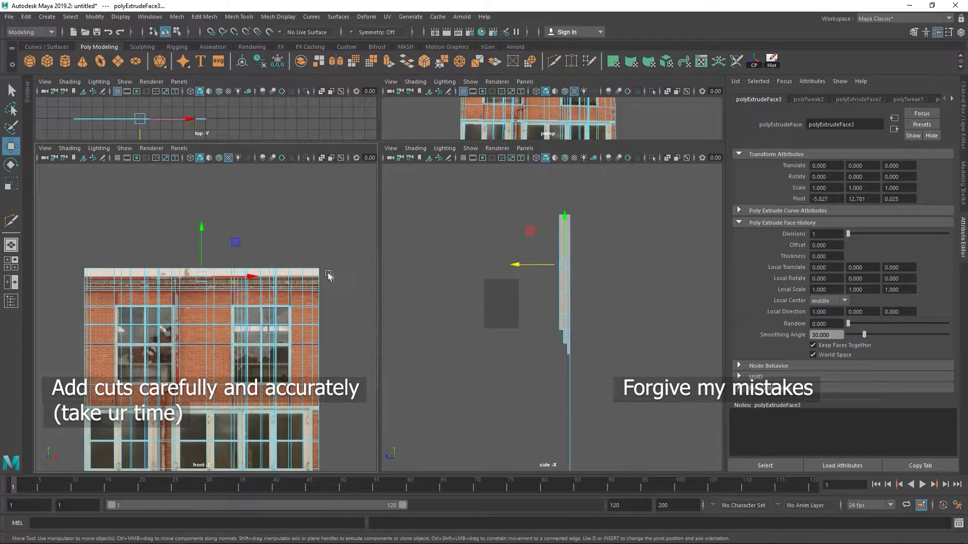
shift+drag(516, 264, 511, 266)
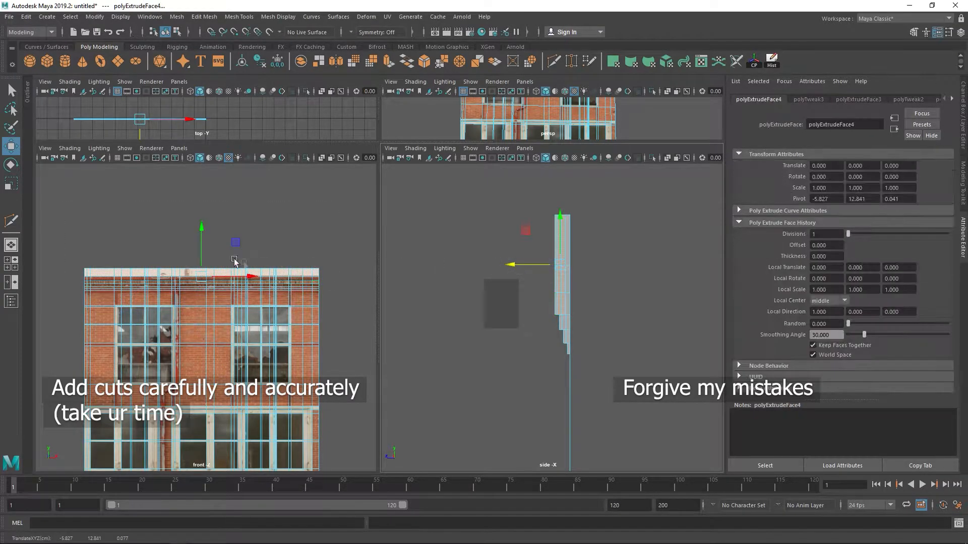
- Extrude the red gutter band with the white top band outward, and extrude the white top band further on its own
drag(66, 213, 249, 262)
drag(318, 282, 335, 280)
shift+drag(514, 252, 507, 251)
drag(59, 212, 344, 272)
shift+drag(518, 243, 533, 257)
- Delete the end faces on the sides of the stepped cornice, leaving only its profile in the side view
click(588, 258)
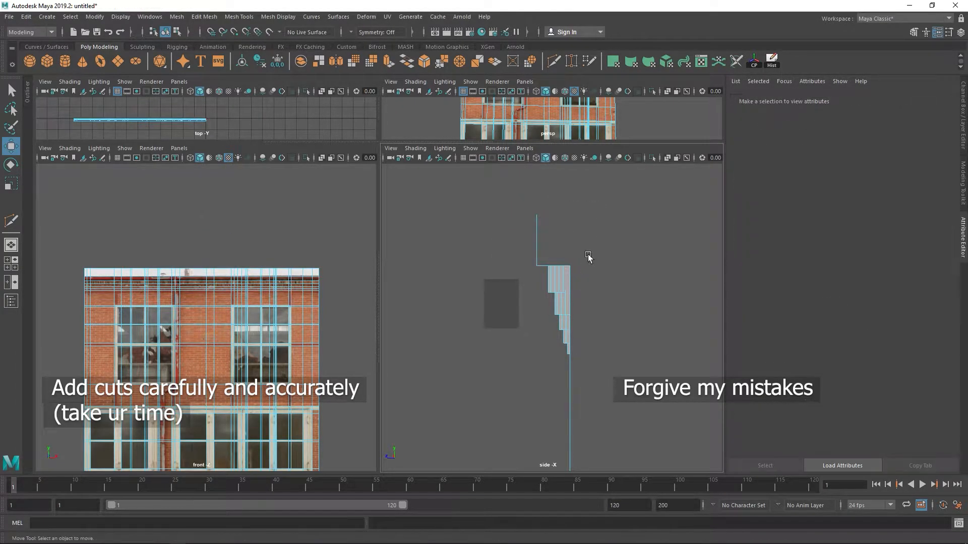
drag(549, 290, 569, 352)
click(589, 283)
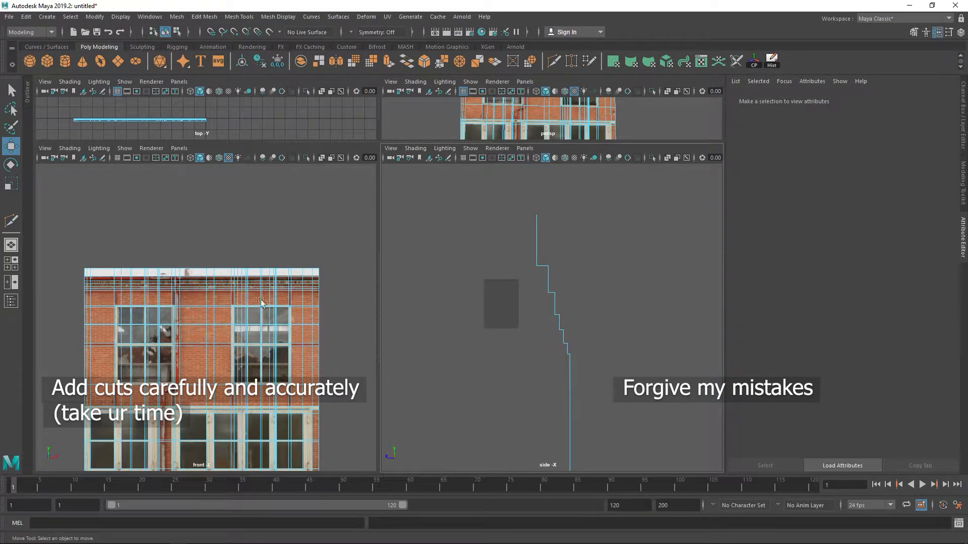
- Insert vertical edge loops along the outer and inner edges of the first upper window's left frame member in the front view
key(space)
scroll(133, 267, up, 5)
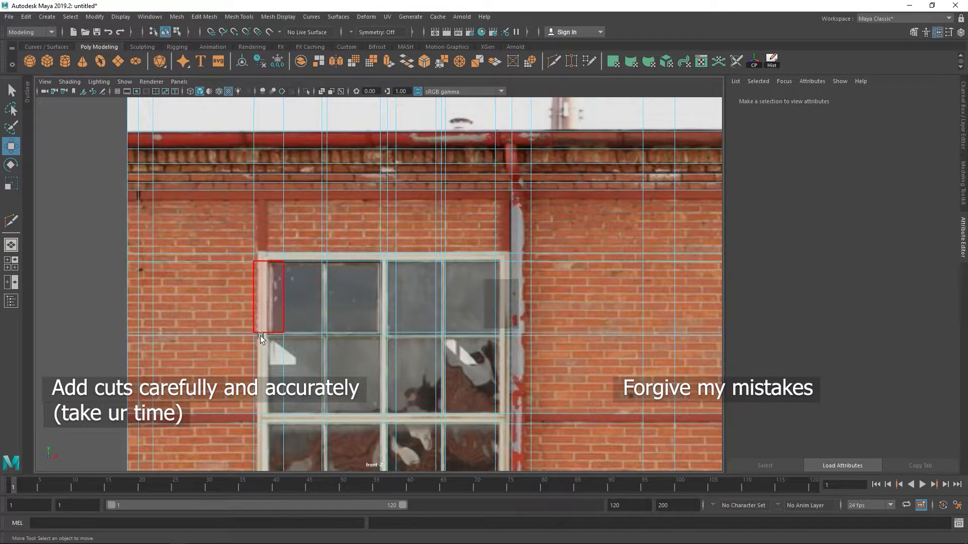
alt+middle_drag(281, 272, 319, 245)
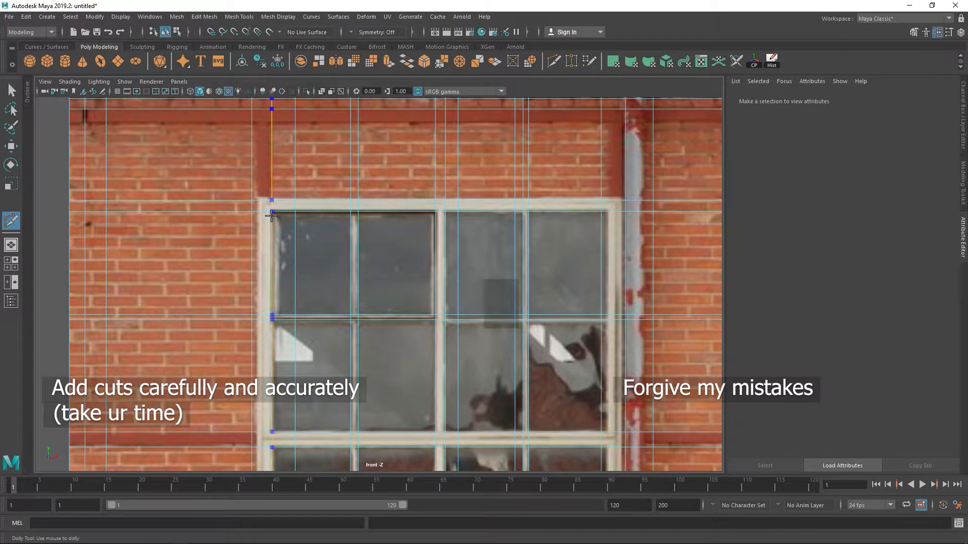
click(295, 201)
click(11, 150)
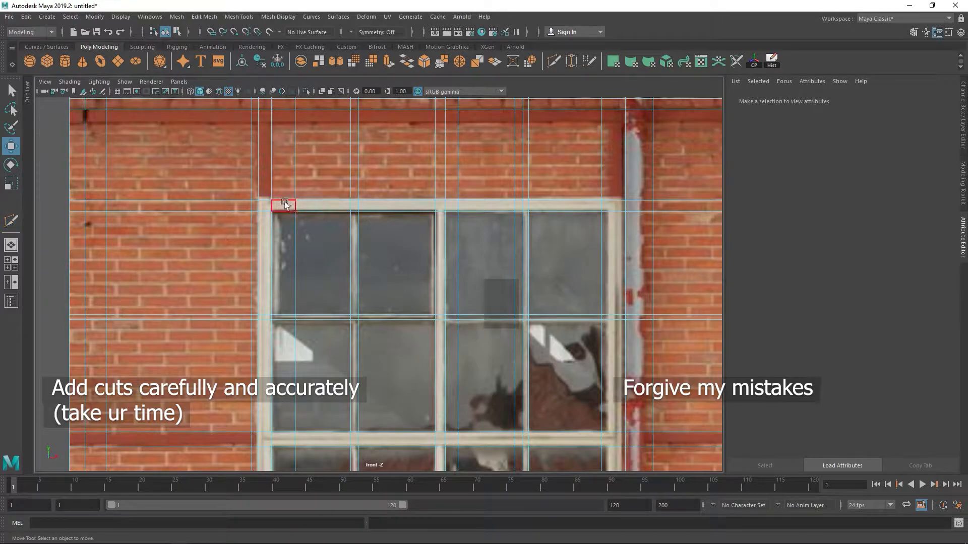
click(268, 205)
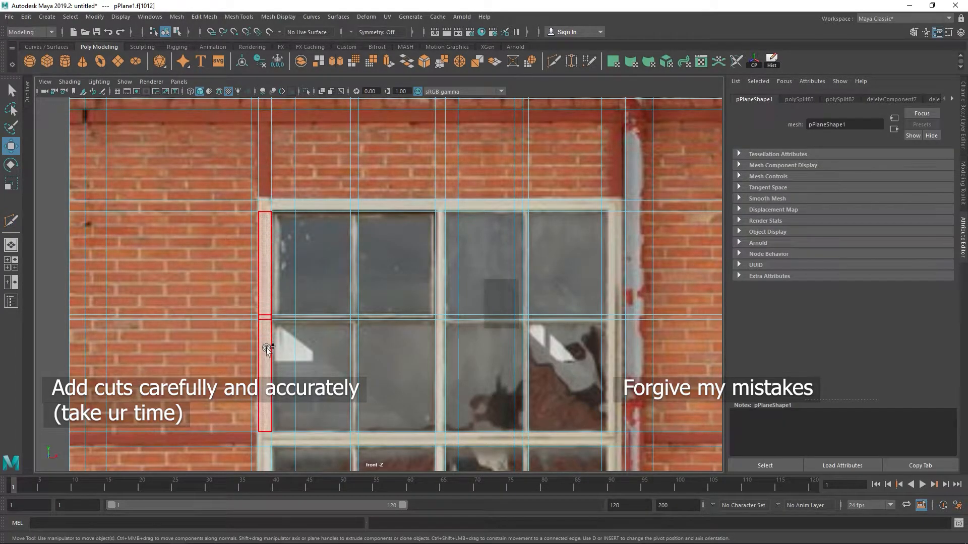
mouse_move(346, 206)
mouse_down()
mouse_move(586, 207)
mouse_move(618, 264)
mouse_up()
shift+drag(623, 454, 622, 452)
mouse_move(610, 432)
alt+middle_down()
mouse_move(617, 160)
mouse_move(582, 303)
alt+middle_up()
click(583, 198)
alt+middle_drag(583, 142, 564, 218)
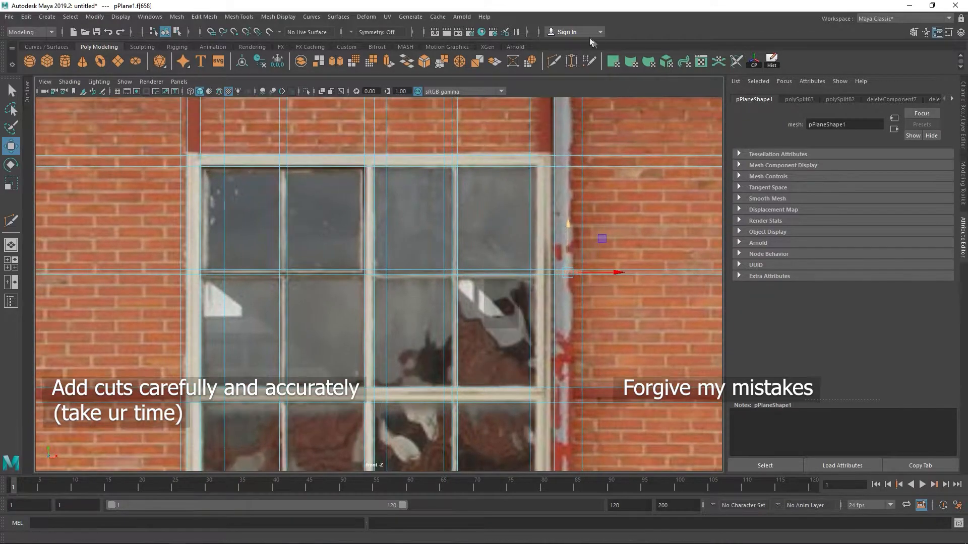
- Insert a vertical edge loop along the inner edge of the first upper window's right frame member
click(553, 63)
ctrl+click(538, 160)
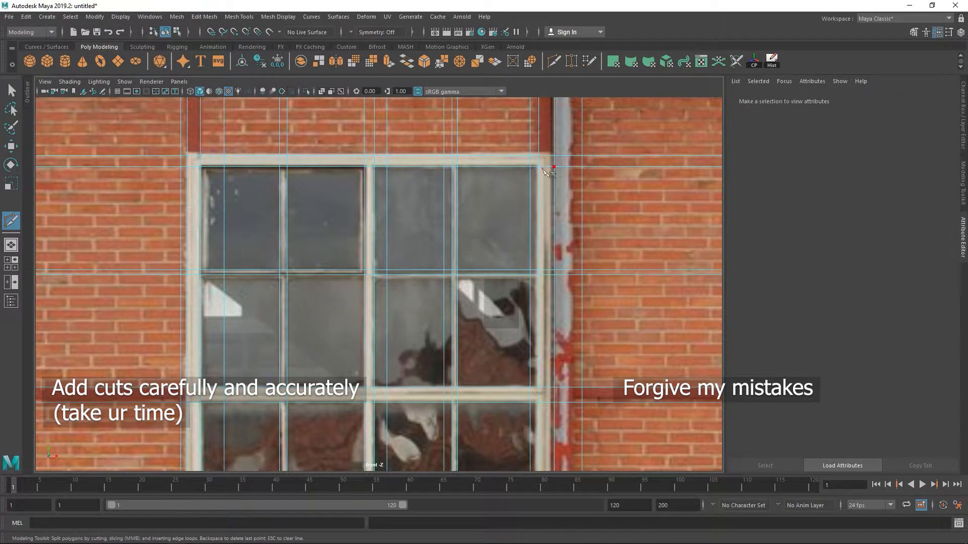
click(12, 147)
click(192, 161)
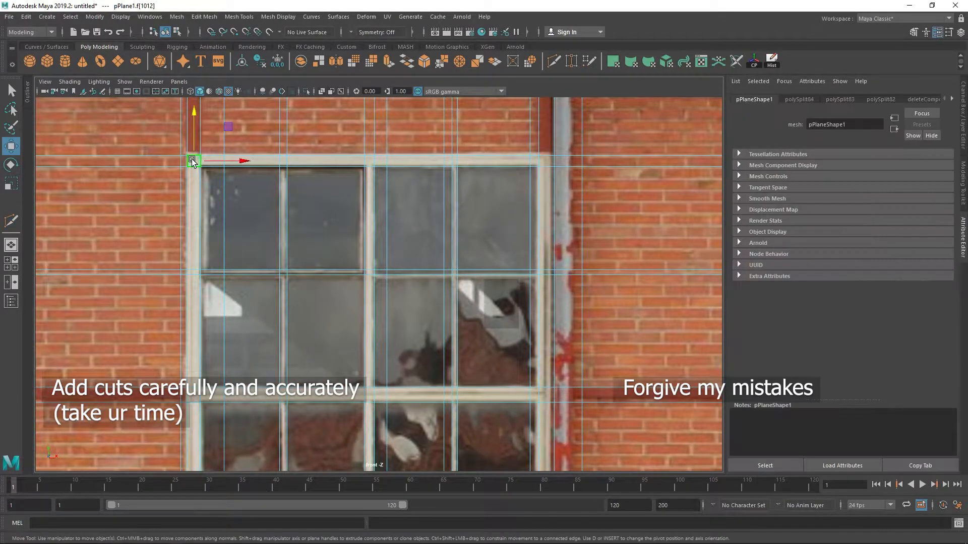
drag(212, 161, 579, 163)
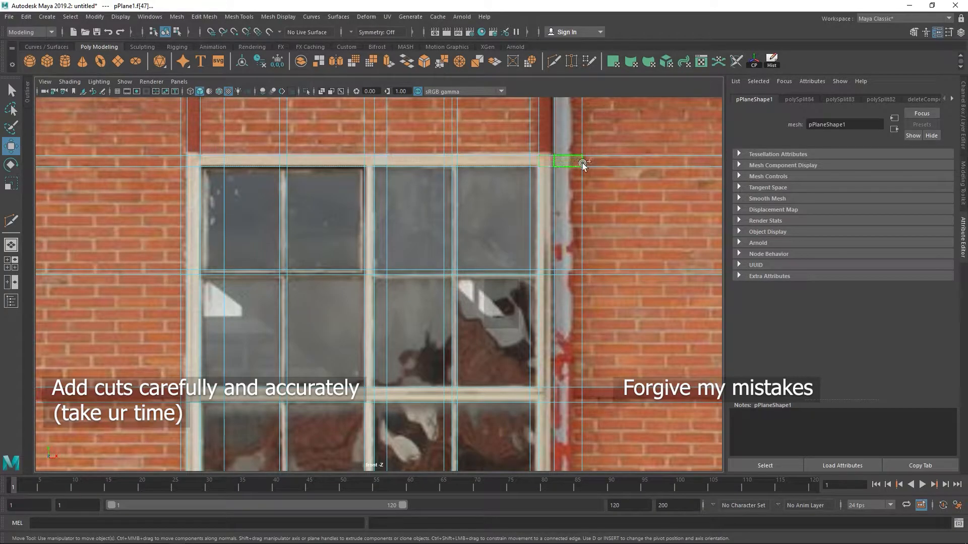
drag(546, 283, 549, 422)
alt+middle_drag(552, 416, 557, 128)
drag(539, 344, 405, 350)
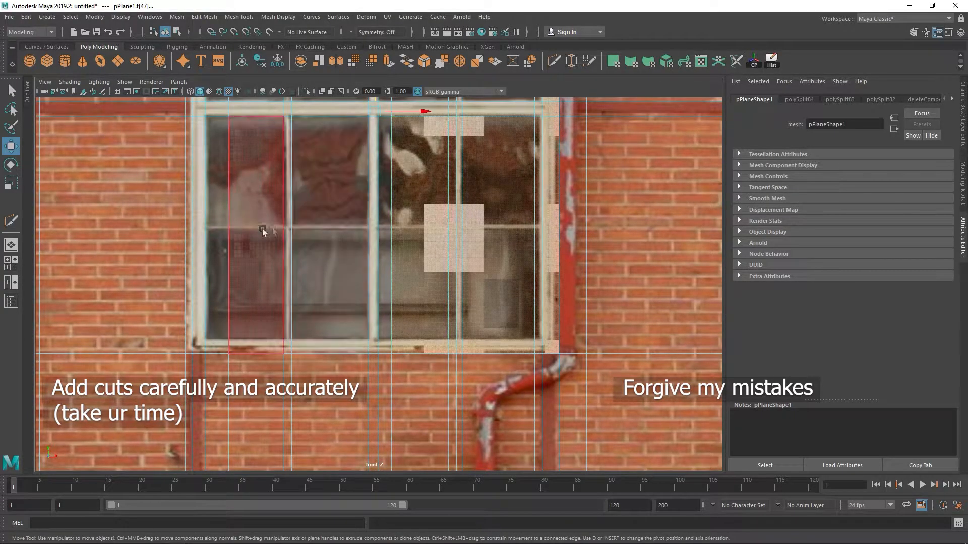
- Insert a horizontal edge loop along the inner edge of the first upper window's bottom frame member
click(273, 230)
click(554, 61)
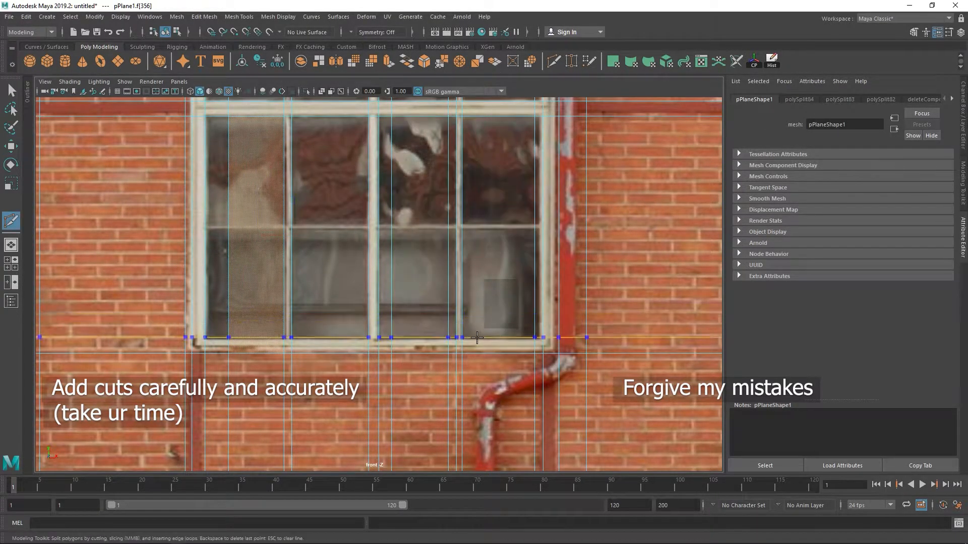
ctrl+click(477, 338)
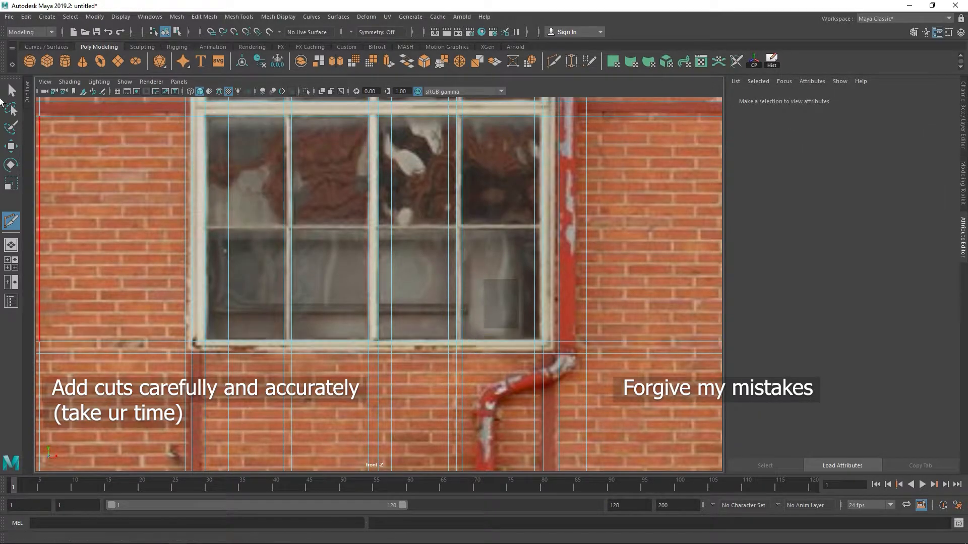
click(11, 147)
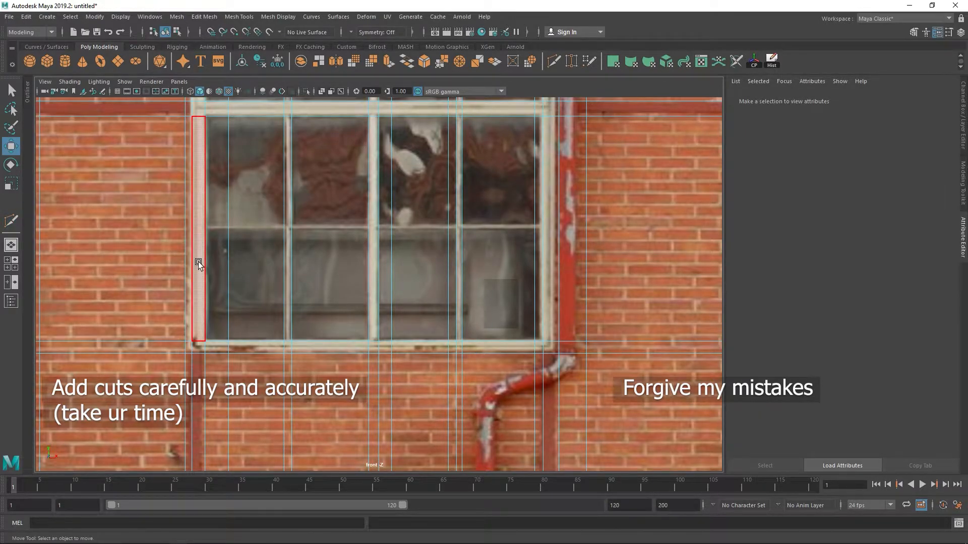
click(195, 347)
mouse_move(194, 348)
mouse_down()
mouse_move(546, 348)
mouse_move(552, 290)
mouse_up()
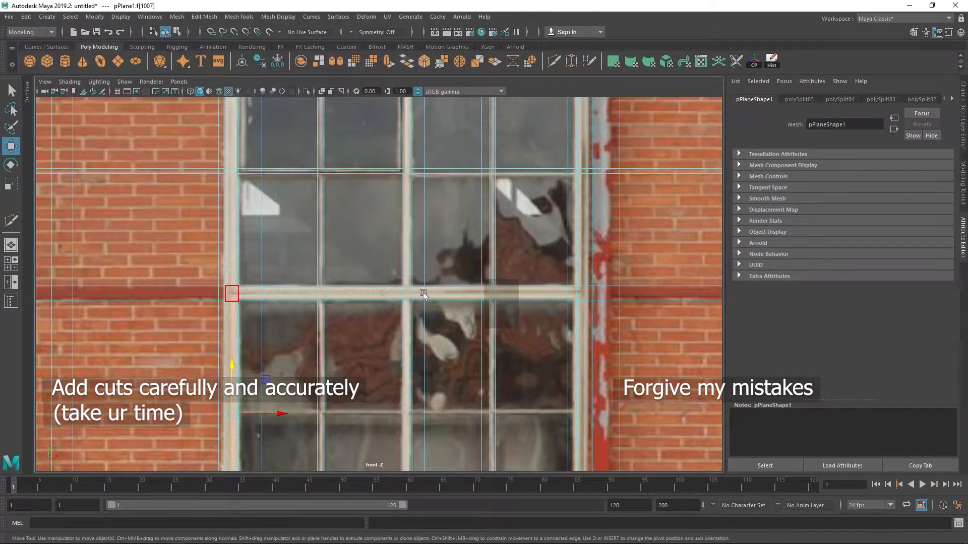
drag(572, 292, 583, 293)
alt+middle_drag(323, 225, 366, 260)
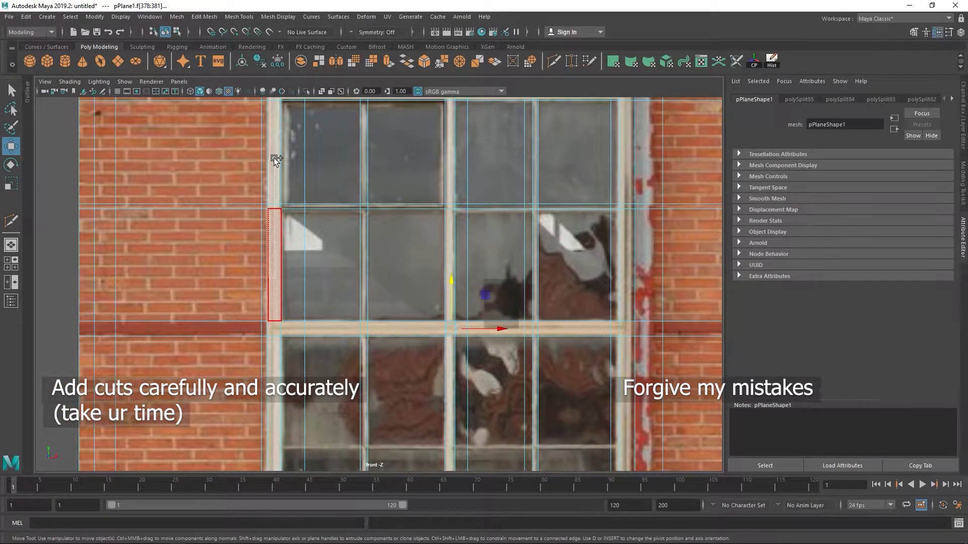
scroll(302, 222, down, 5)
click(231, 255)
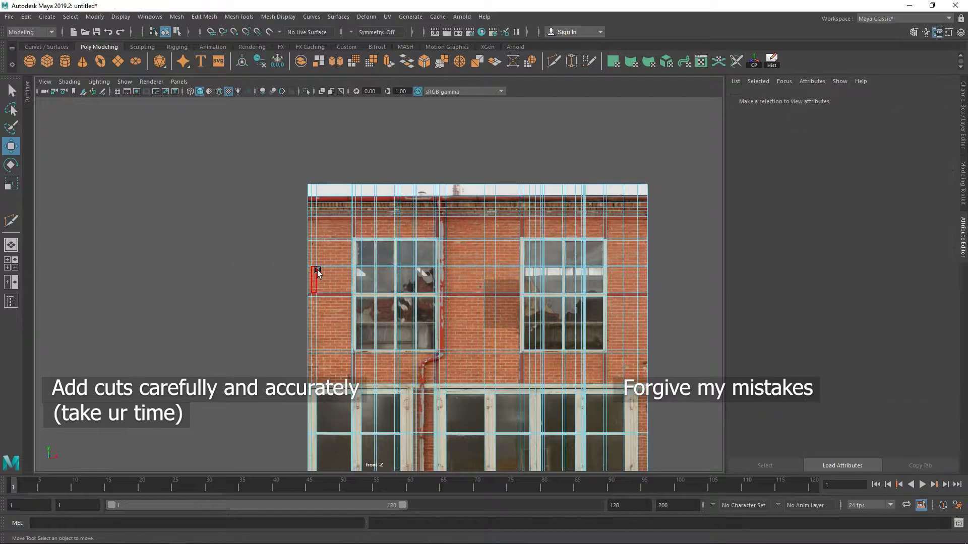
- Select the faces of the first upper window's left and top frame members, leaving out the brick faces above
scroll(316, 270, up, 8)
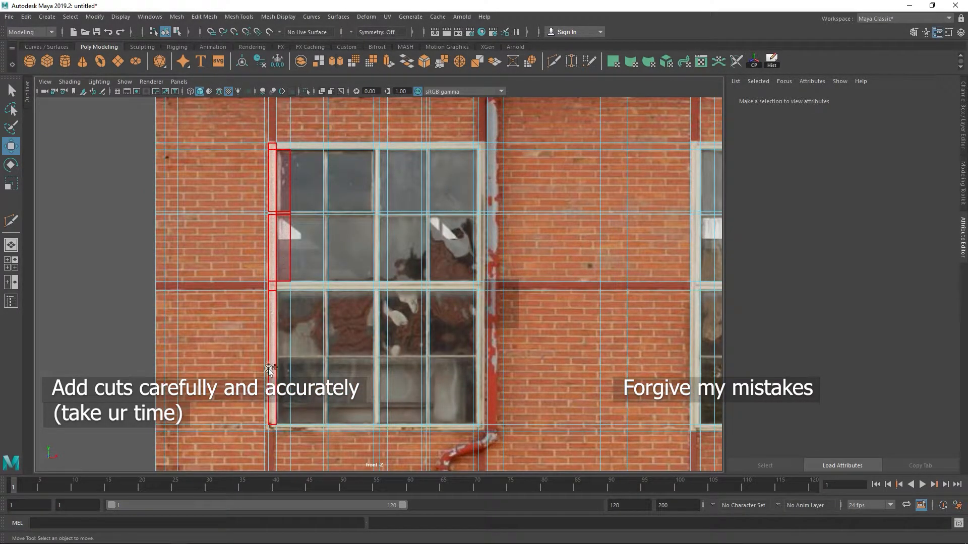
click(284, 156)
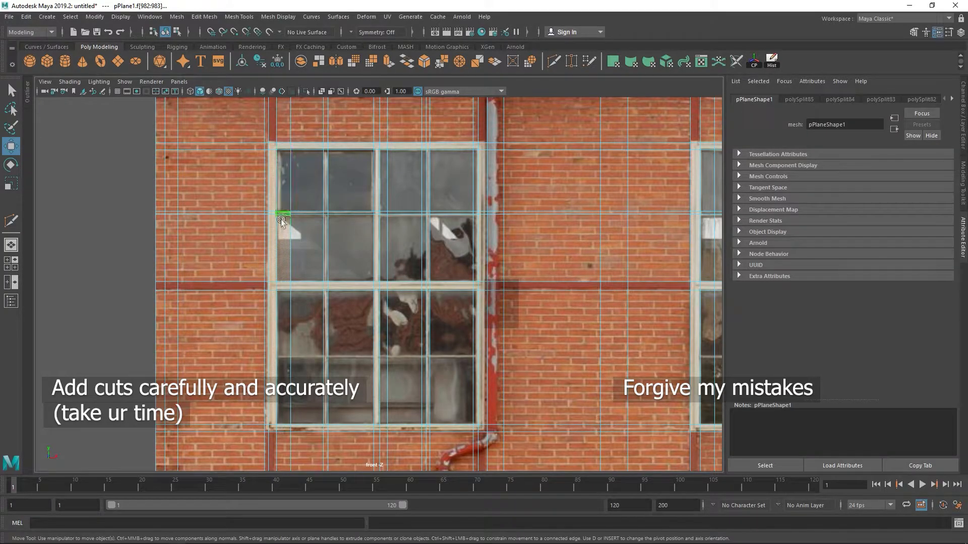
drag(289, 146, 467, 149)
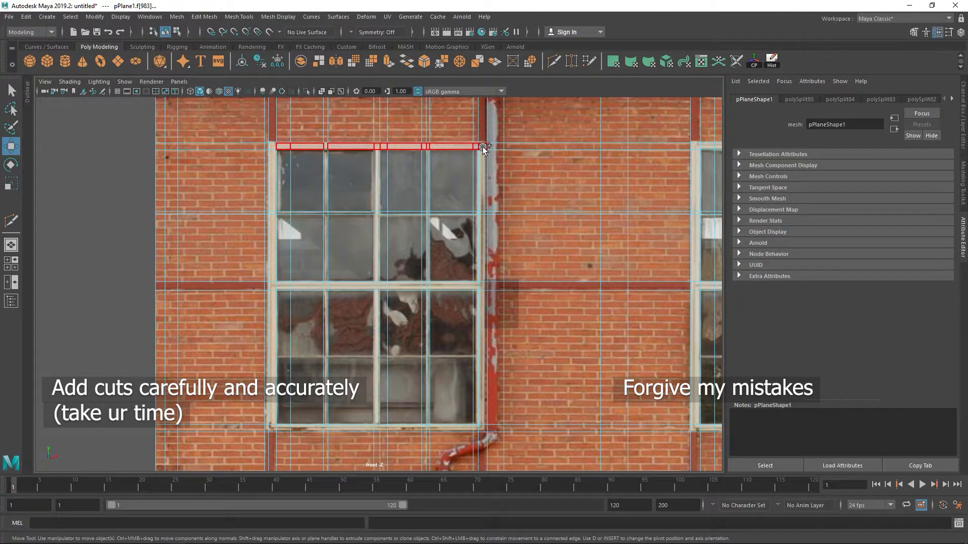
shift+drag(316, 145, 316, 145)
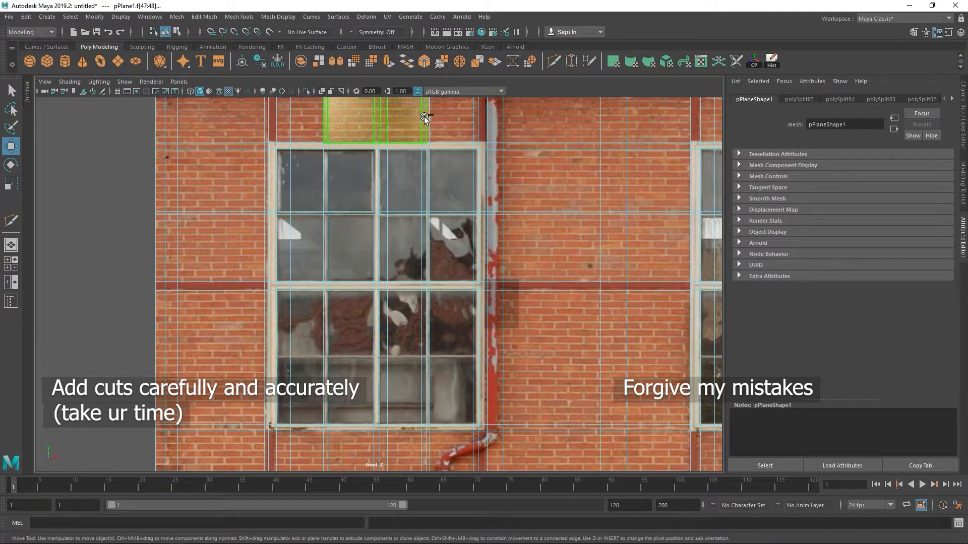
ctrl+drag(464, 118, 306, 115)
- Add the first upper window's middle rail, right frame member and thin bar faces to the selection
shift+drag(277, 289, 346, 286)
shift+drag(480, 287, 482, 286)
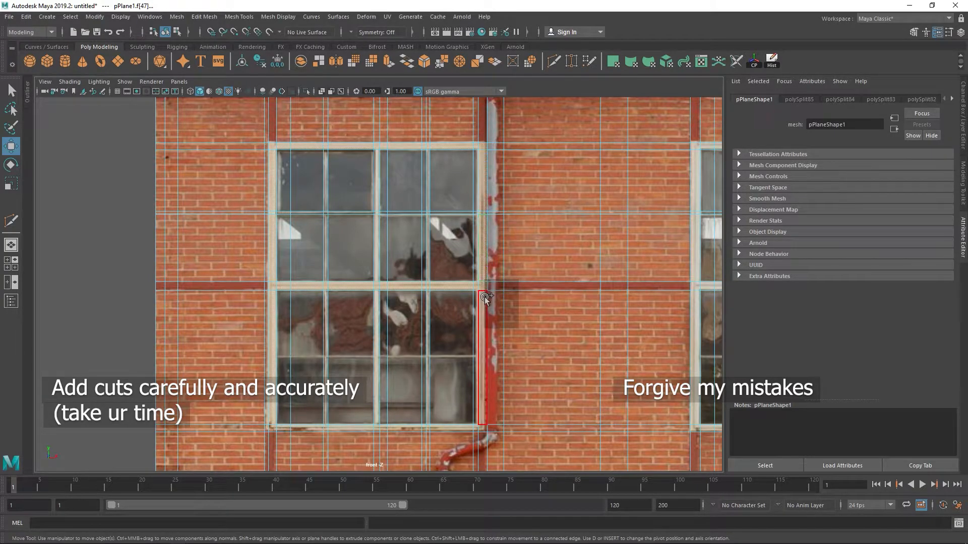
shift+click(482, 321)
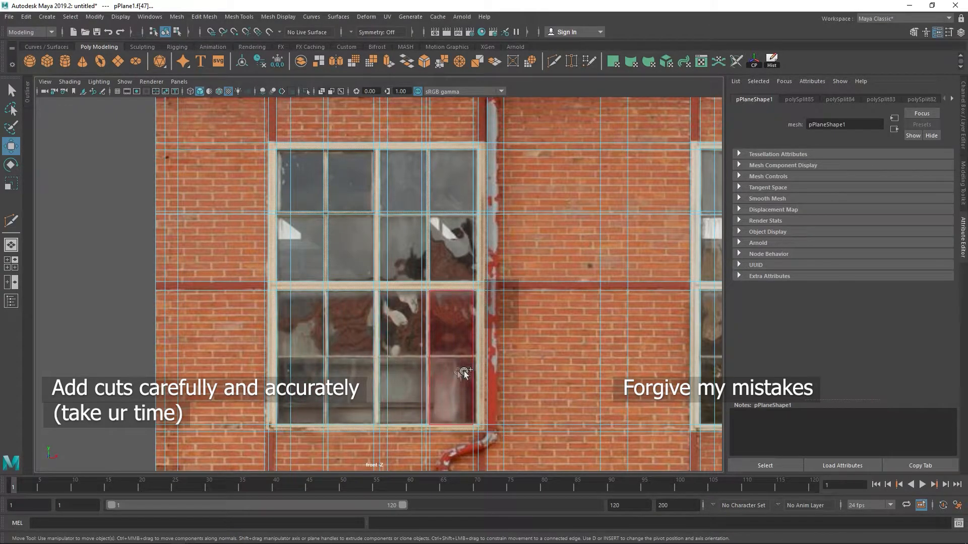
shift+click(326, 362)
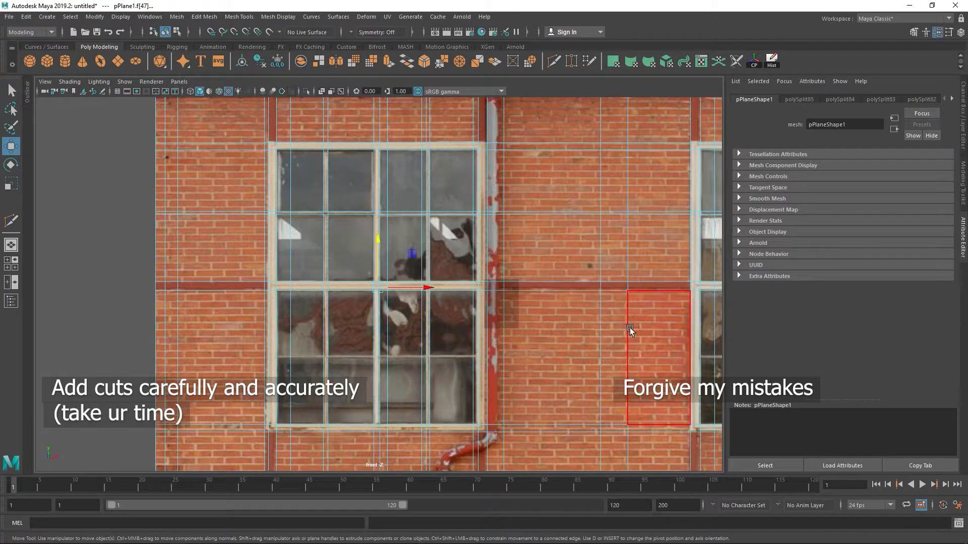
- Add the second upper window's frame and bar faces to the selection, leaving out the glass and brick faces
alt+middle_drag(645, 305, 361, 335)
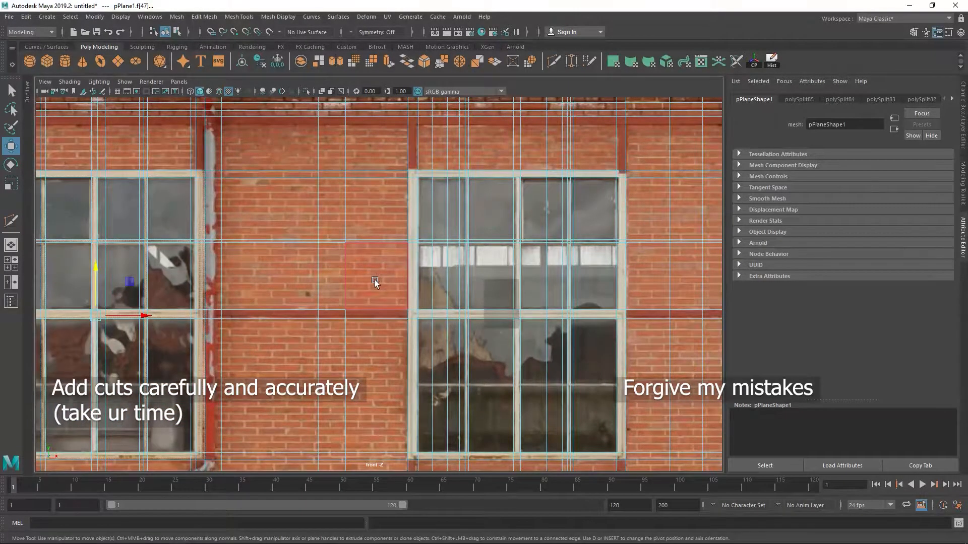
mouse_move(492, 175)
mouse_down()
mouse_move(620, 176)
mouse_move(627, 367)
mouse_up()
mouse_move(561, 455)
mouse_down()
mouse_move(418, 453)
mouse_move(415, 302)
mouse_up()
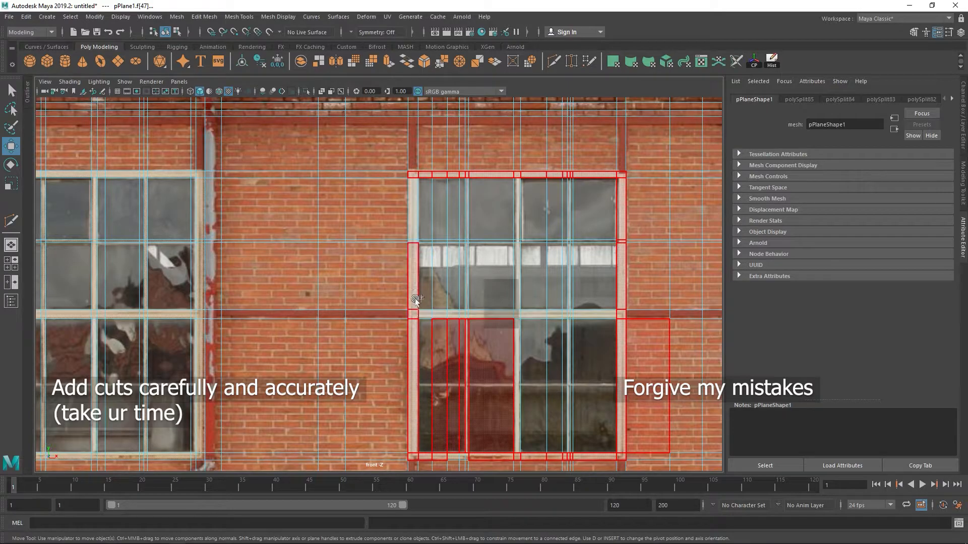
shift+drag(417, 222, 425, 262)
mouse_move(439, 356)
ctrl+mouse_down()
mouse_move(494, 397)
mouse_move(468, 406)
ctrl+mouse_up()
shift+click(467, 394)
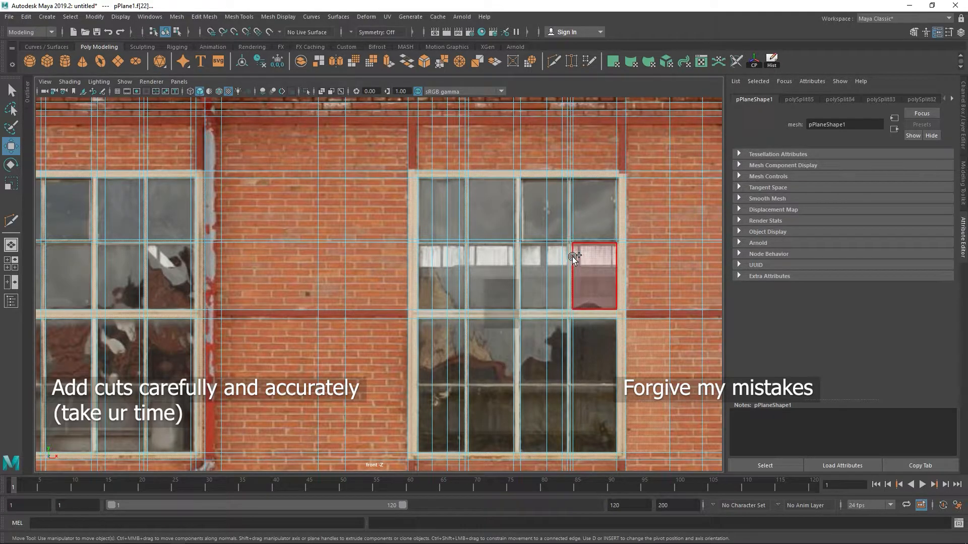
ctrl+click(649, 395)
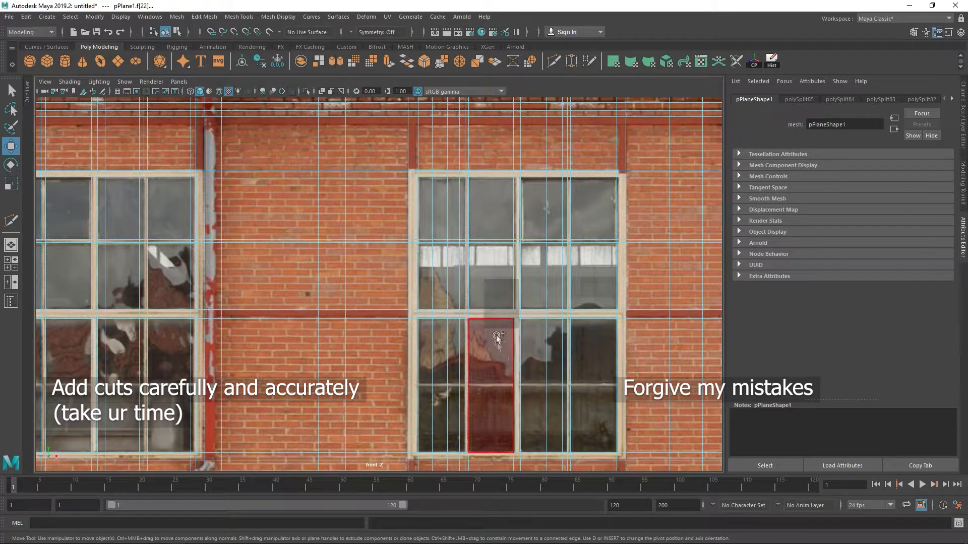
- Try to extrude the selected window frame and bar faces outward in the side view
scroll(460, 276, down, 5)
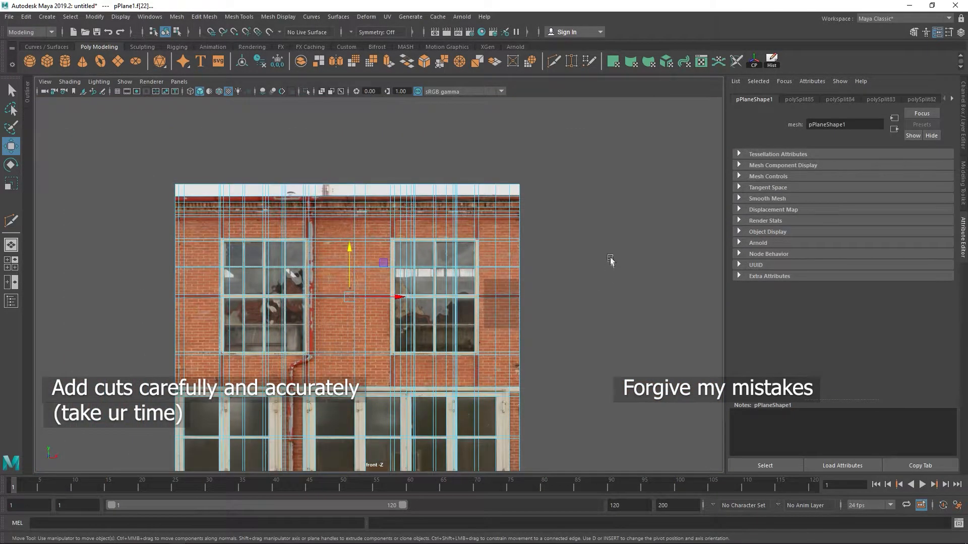
key(space)
key(space)
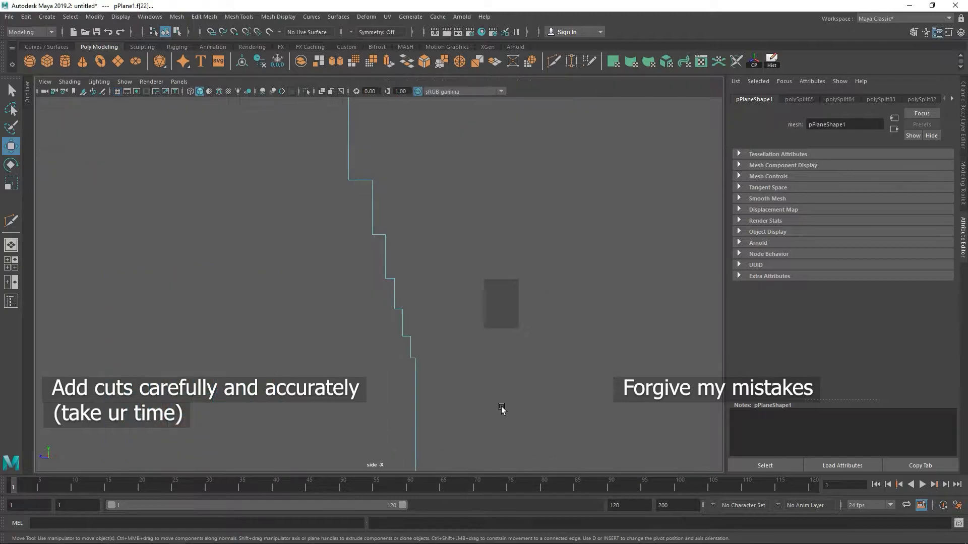
scroll(459, 393, down, 10)
alt+middle_drag(458, 394, 536, 312)
scroll(467, 296, up, 2)
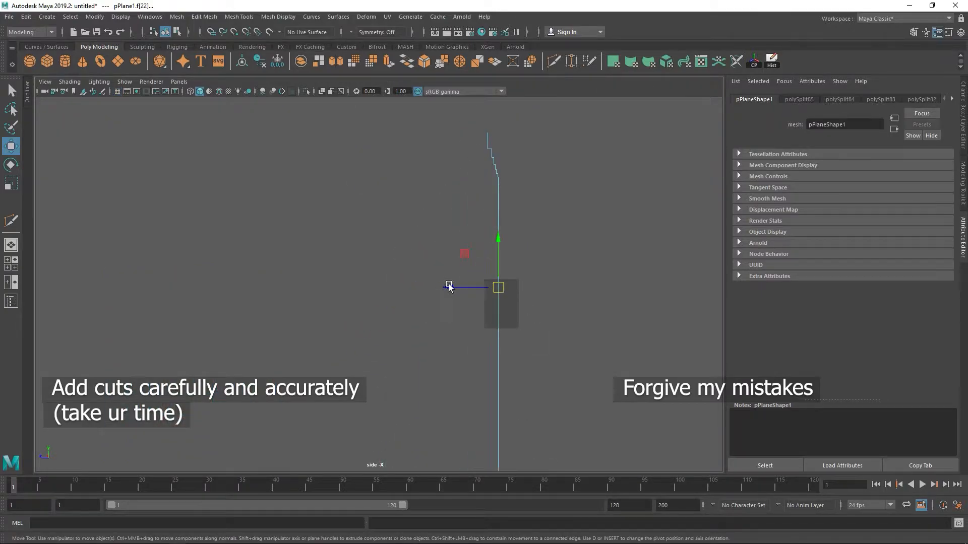
shift+drag(449, 287, 443, 289)
- Inspect the extruded window frames in the perspective view and undo the extrusion
key(space)
key(space)
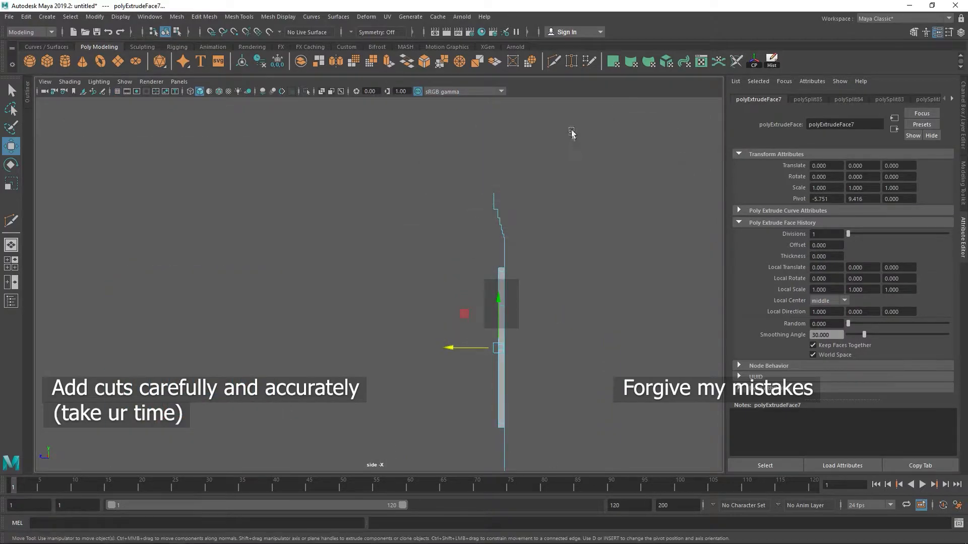
key(space)
key(space)
alt+drag(510, 196, 501, 221)
key(f)
alt+drag(575, 242, 450, 244)
scroll(514, 256, up, 3)
click(551, 315)
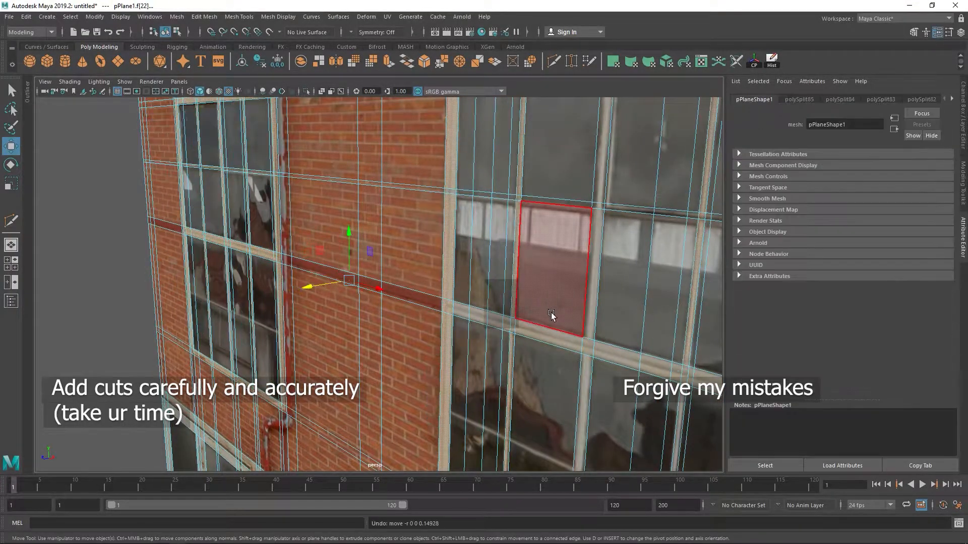
- Try extruding the selected frame faces outward in the perspective view, check the first window for gaps, and undo it
alt+middle_drag(525, 296, 514, 283)
alt+middle_drag(484, 205, 485, 242)
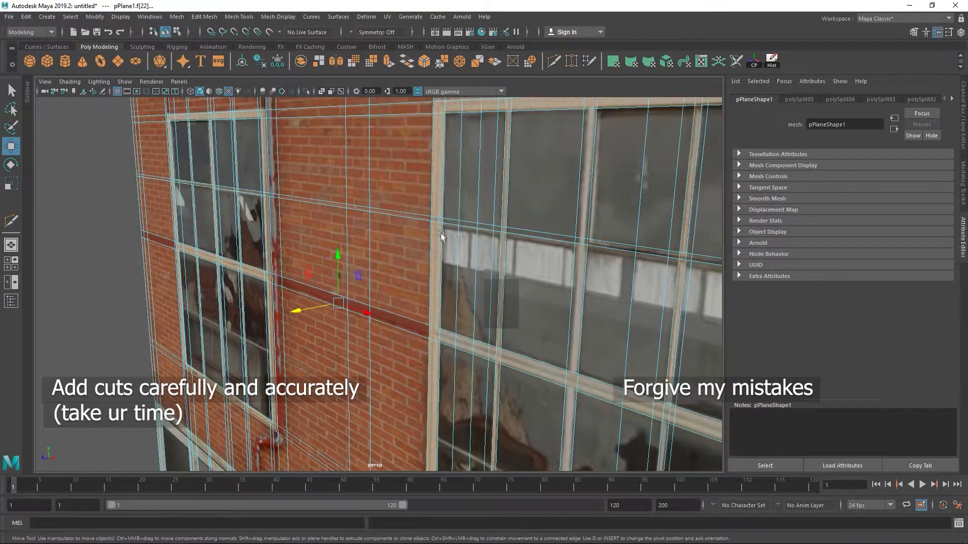
shift+drag(293, 312, 278, 320)
alt+drag(307, 282, 242, 233)
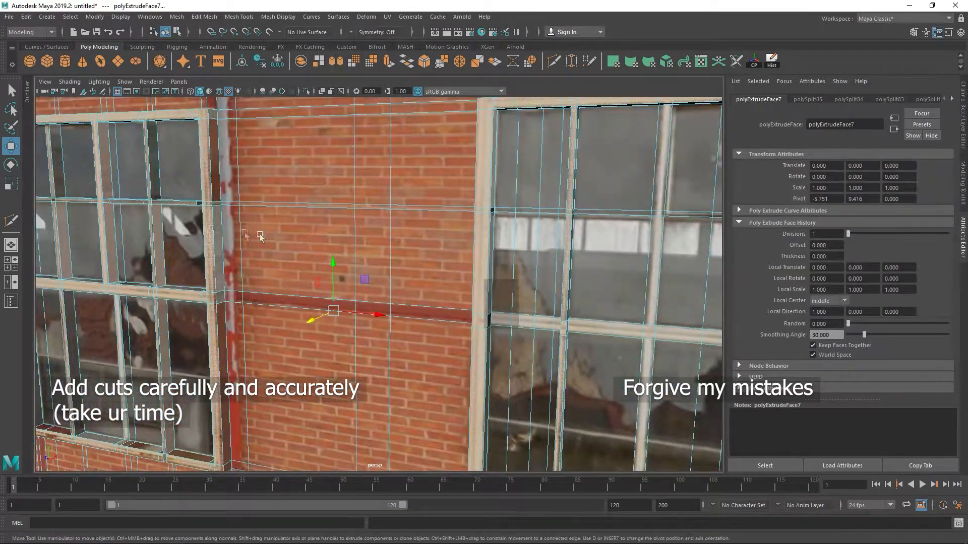
alt+middle_drag(244, 232, 486, 271)
scroll(504, 247, up, 5)
alt+drag(507, 238, 530, 255)
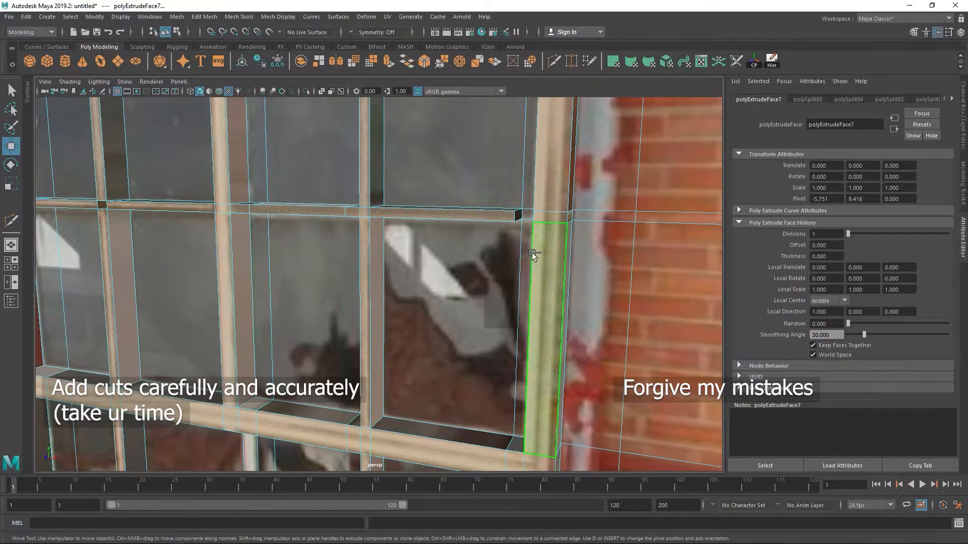
key(ctrl+z)
- Add the missed faces of the first upper window's thin horizontal bar to the selection
shift+click(526, 215)
shift+click(125, 203)
alt+middle_drag(213, 256, 493, 283)
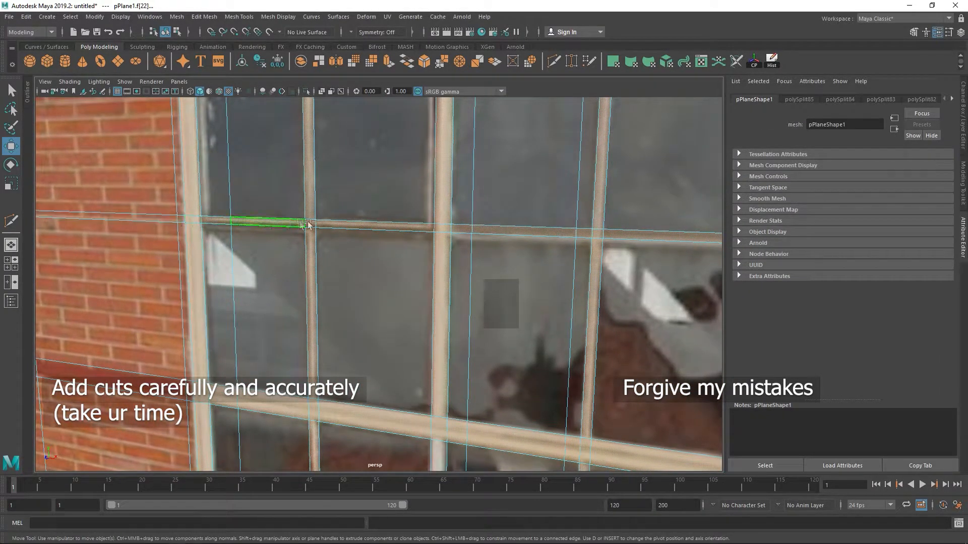
scroll(349, 271, down, 3)
scroll(585, 300, down, 2)
- Check the first upper window's bottom frame member and add its missed faces to the selection
alt+middle_drag(585, 301, 421, 227)
alt+middle_drag(508, 290, 391, 222)
alt+drag(494, 259, 447, 271)
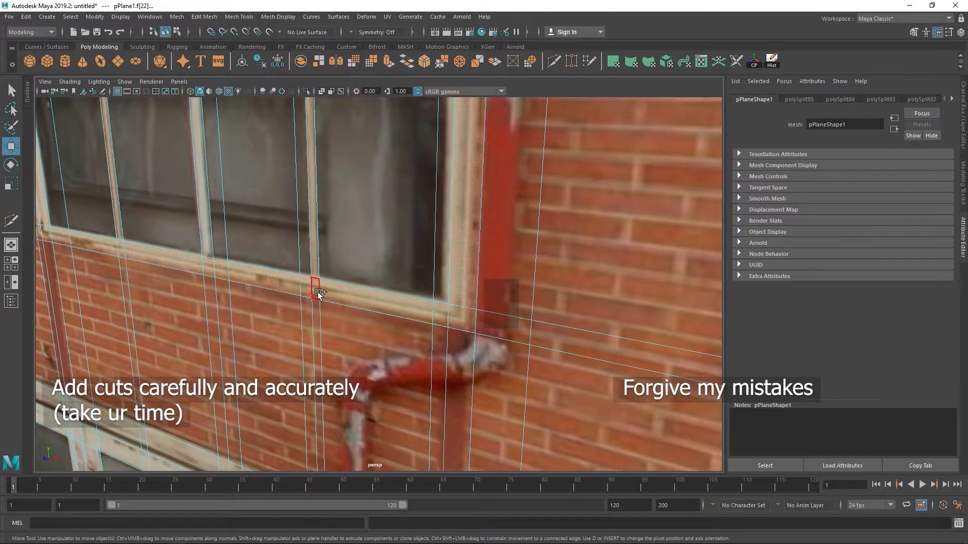
scroll(458, 267, down, 3)
alt+middle_drag(587, 244, 472, 306)
scroll(529, 231, down, 2)
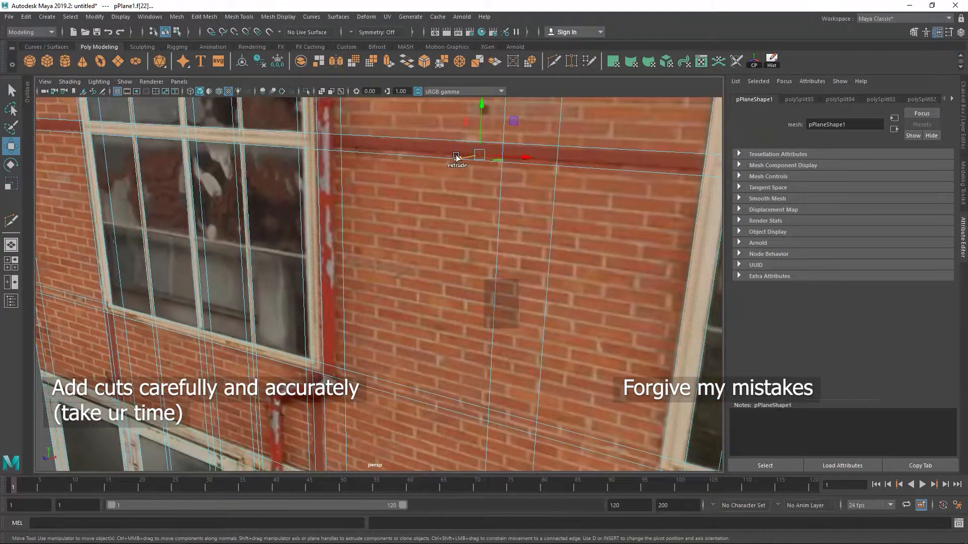
- Try extruding the completed selection outward, check the second upper window for gaps, and undo the extrusion
shift+drag(456, 157, 452, 159)
scroll(496, 210, down, 4)
alt+middle_drag(538, 219, 302, 212)
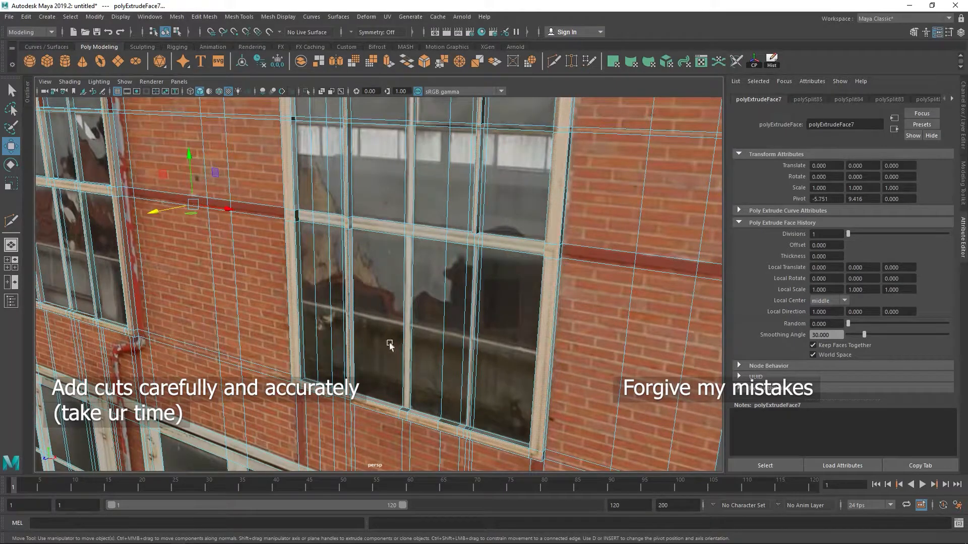
alt+middle_drag(390, 343, 395, 248)
scroll(378, 281, up, 7)
key(ctrl+z)
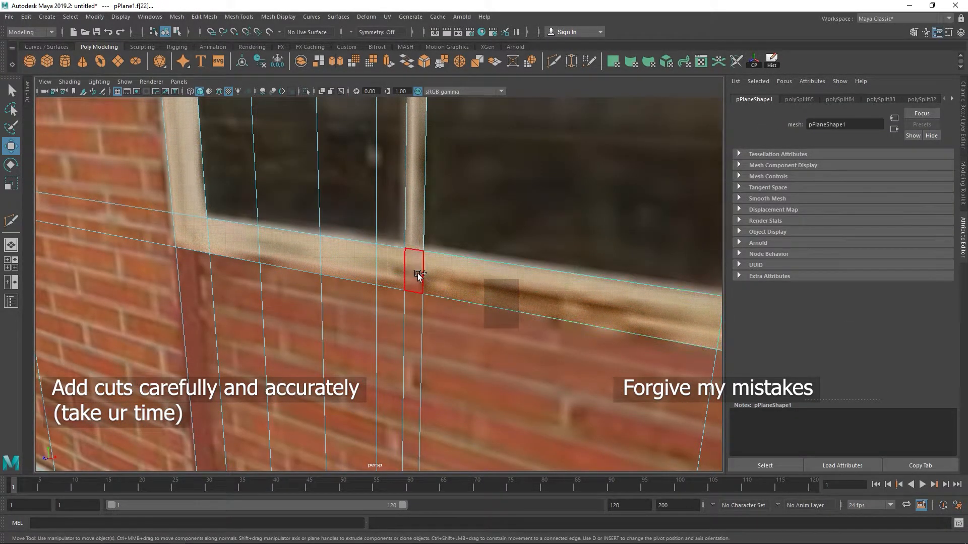
- Complete the second upper window's frame face selection and extrude the frames and bars of both upper windows outward
scroll(418, 270, down, 5)
alt+drag(532, 200, 510, 287)
alt+middle_drag(510, 286, 503, 206)
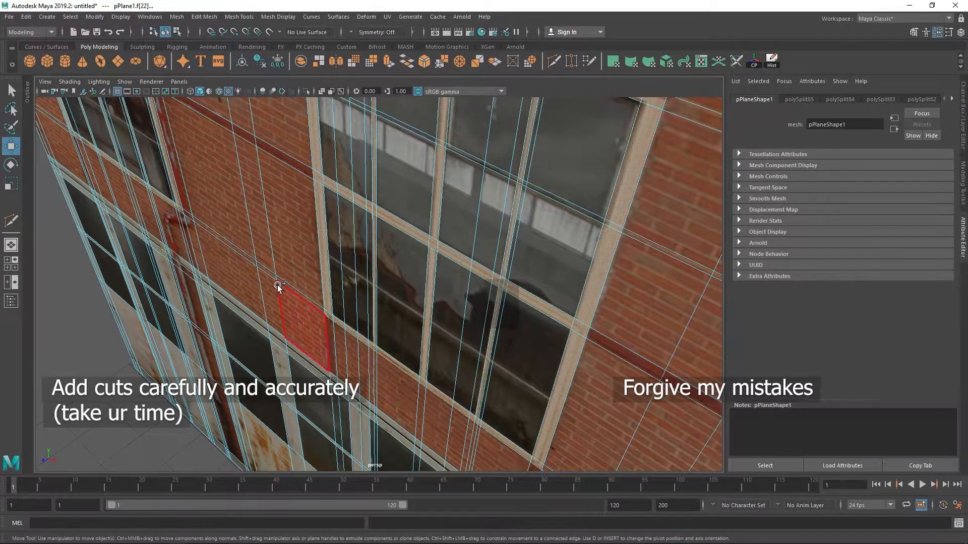
scroll(319, 257, down, 4)
alt+middle_drag(339, 196, 393, 245)
shift+drag(288, 243, 324, 255)
alt+middle_drag(324, 255, 322, 152)
click(146, 348)
scroll(246, 290, down, 3)
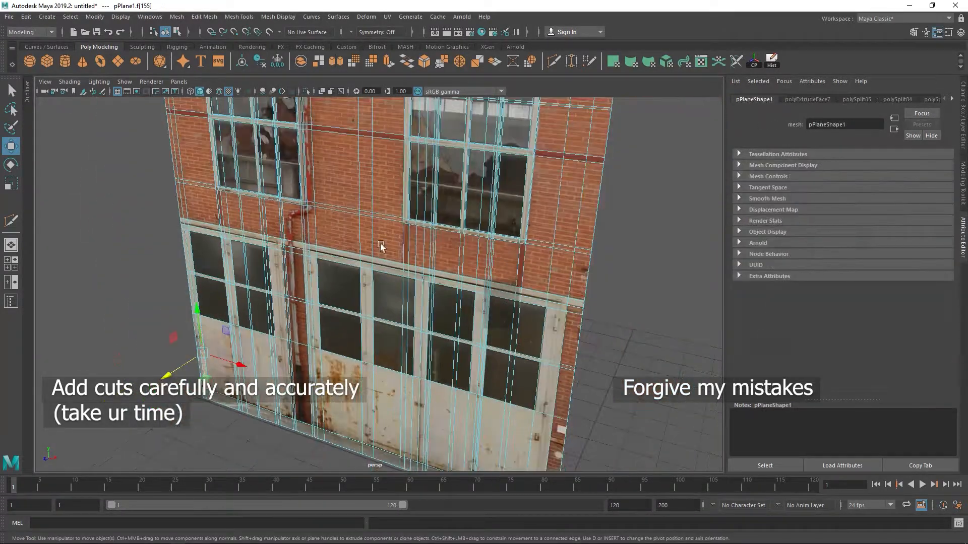
- Add an Arnold skydome light and render the facade to check the window-frame details
alt+middle_drag(380, 247, 373, 312)
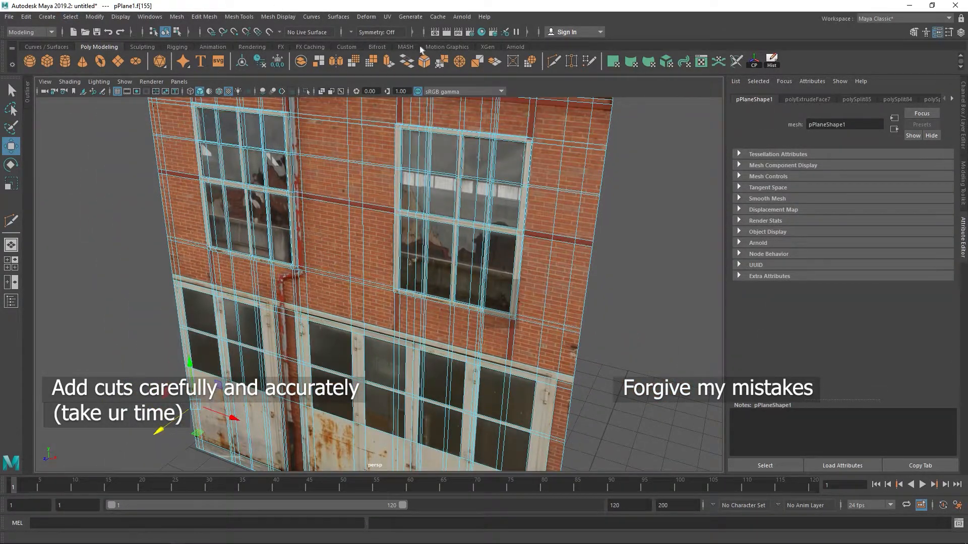
click(514, 46)
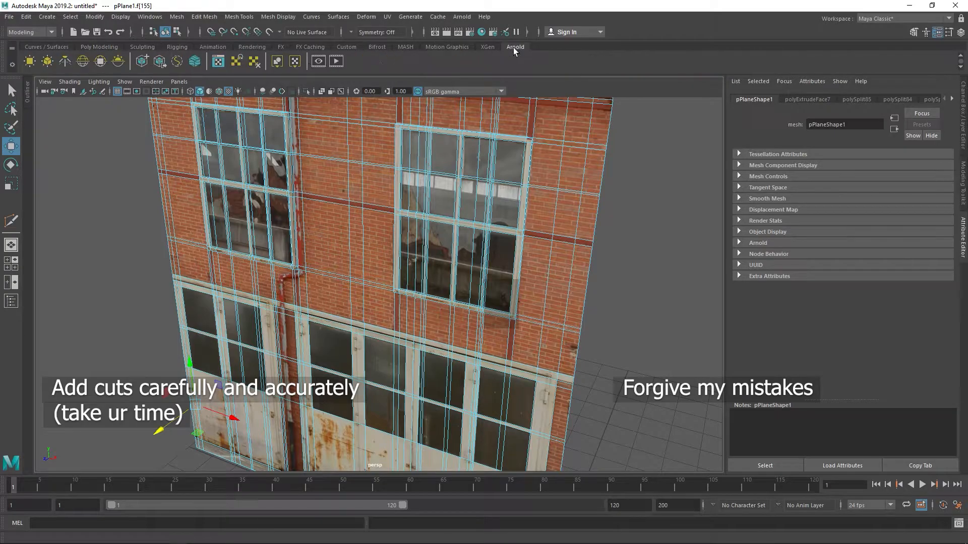
click(79, 64)
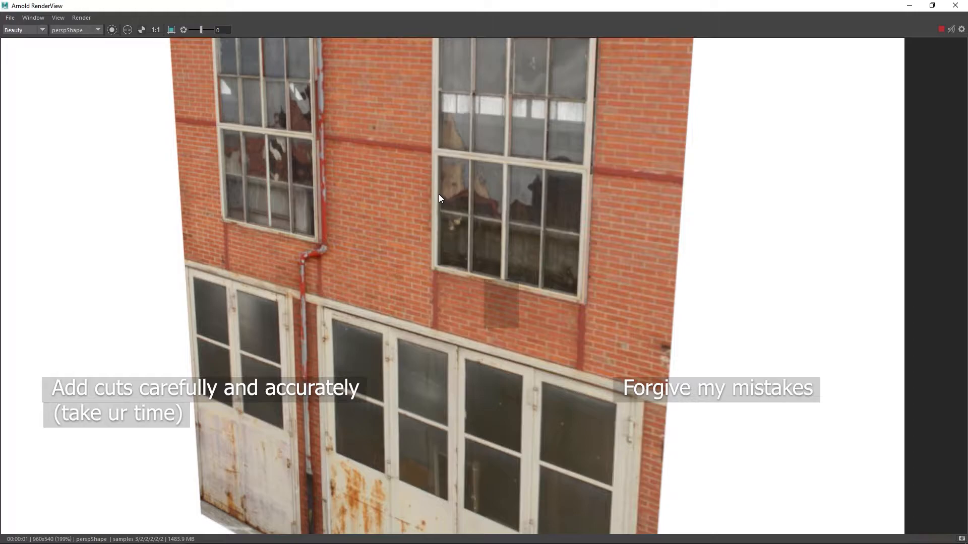
mouse_move(440, 178)
middle_down()
mouse_move(438, 219)
mouse_move(443, 176)
middle_up()
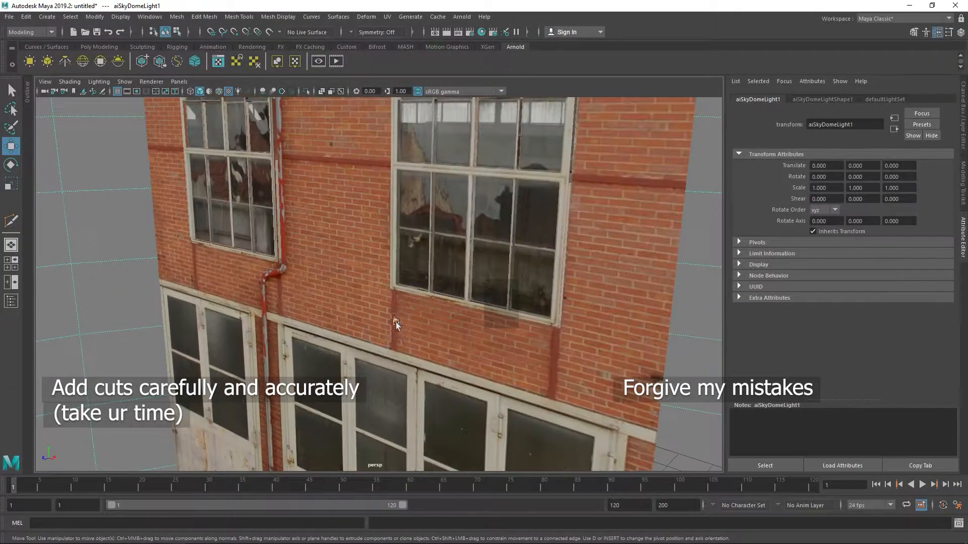
- Switch the facade to face selection and select the trim row above the garage doors
alt+middle_drag(395, 322, 235, 151)
click(233, 148)
right_drag(166, 132, 166, 158)
click(168, 134)
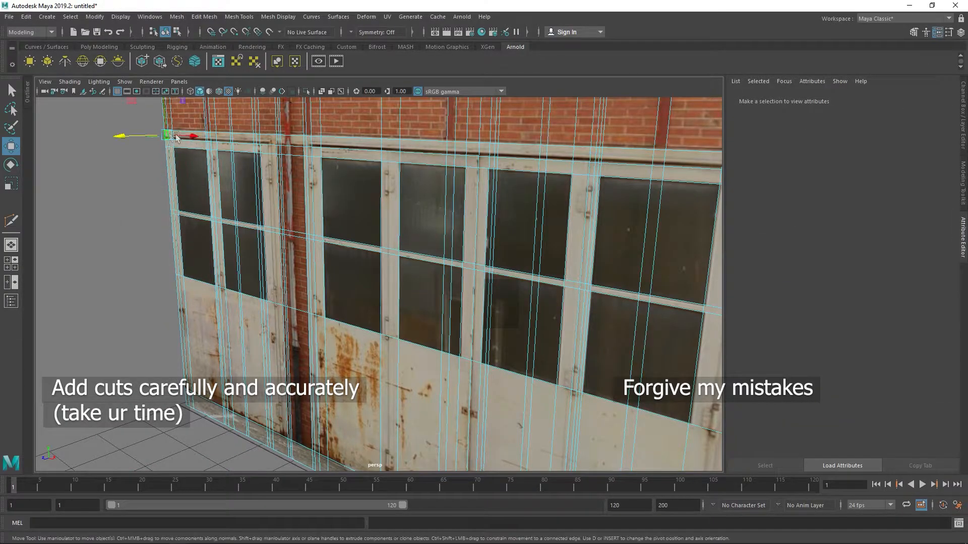
alt+middle_drag(600, 156, 536, 156)
shift+double_click(698, 162)
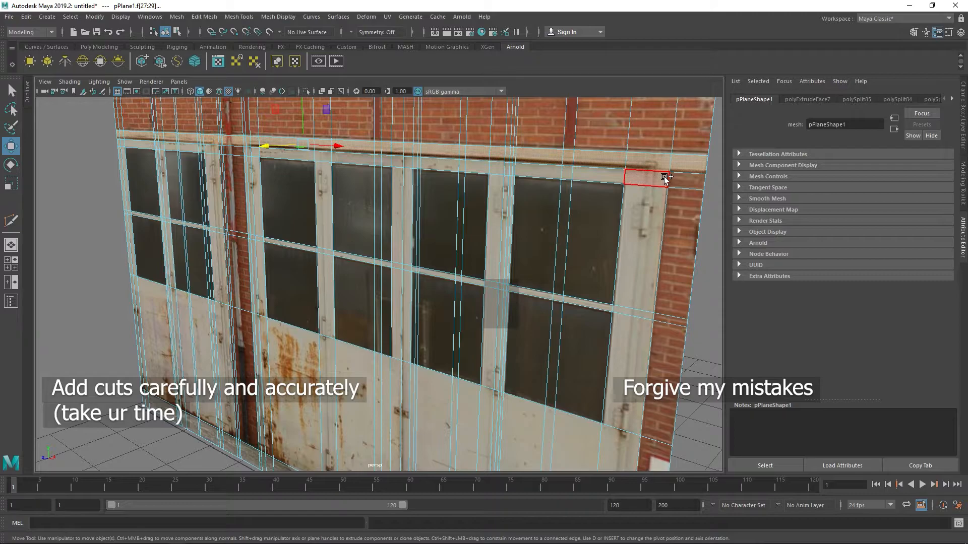
- Cut a vertical edge loop along the large garage door's right outer frame
click(664, 177)
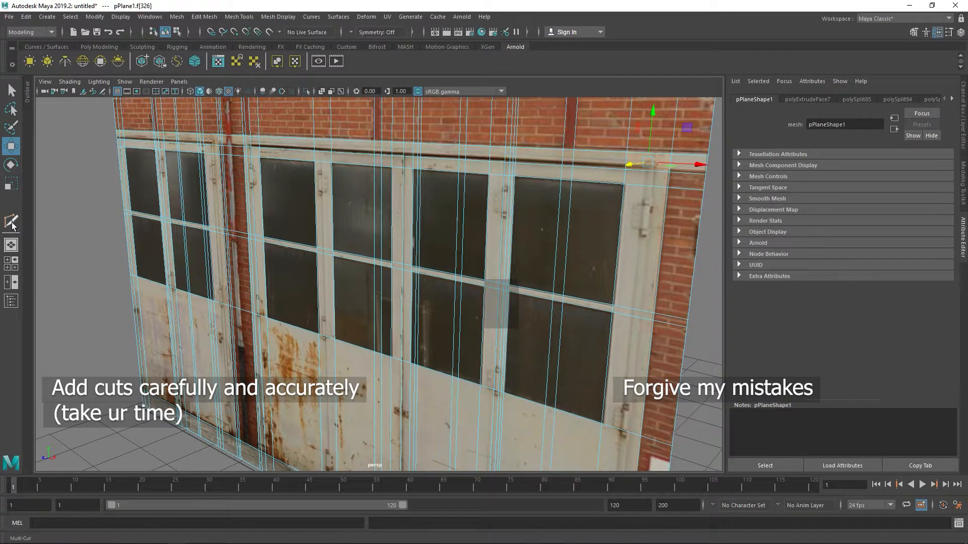
click(11, 221)
click(11, 147)
- Try selecting the trim row and the outer door-frame faces along both ends of the garage fronts
click(115, 136)
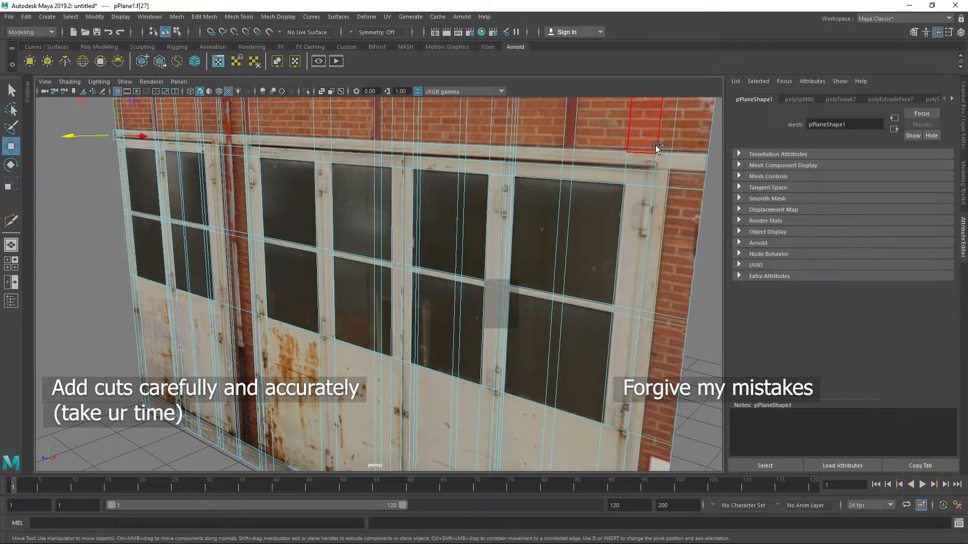
shift+double_click(679, 163)
shift+click(662, 179)
shift+click(652, 242)
alt+middle_drag(658, 328, 629, 228)
shift+double_click(595, 421)
alt+middle_drag(605, 372, 616, 273)
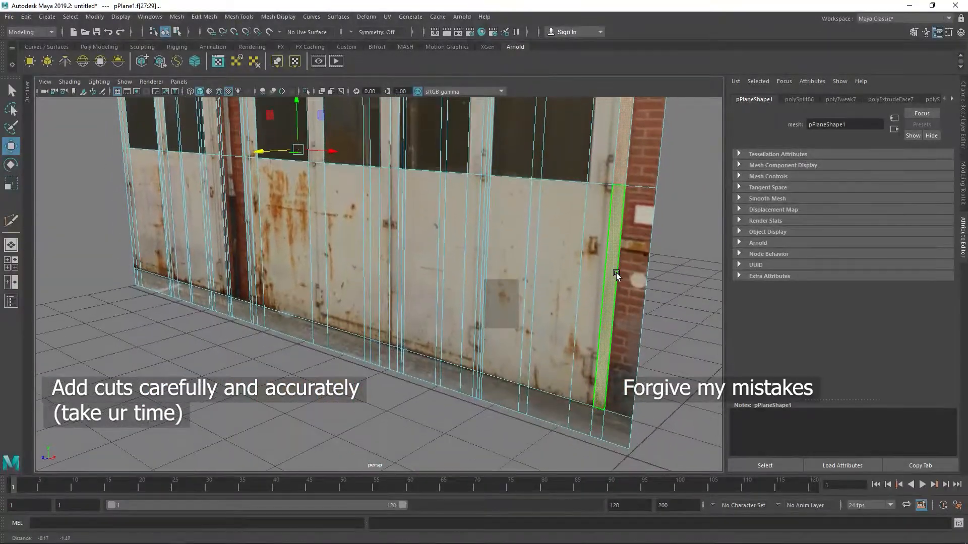
alt+middle_drag(130, 238, 374, 232)
alt+middle_drag(357, 193, 438, 369)
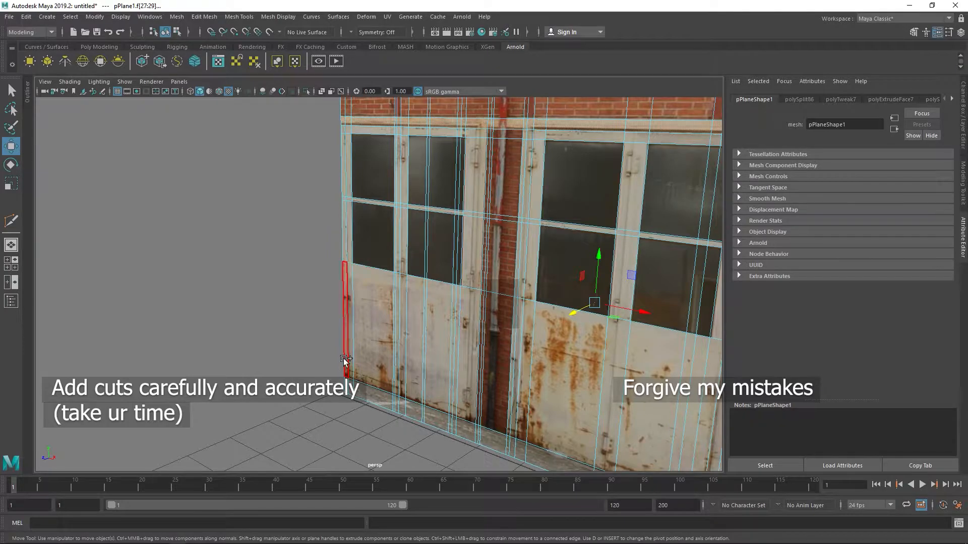
shift+click(340, 131)
alt+drag(490, 185, 467, 214)
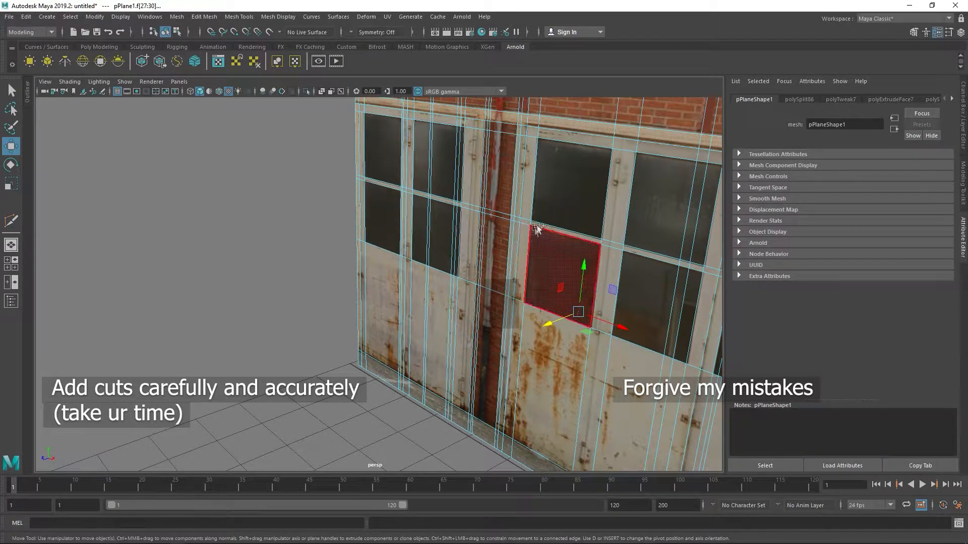
- Cut a vertical edge loop along the small garage door's right frame, next to the drainpipe
right_drag(488, 164, 555, 144)
click(11, 221)
click(538, 138)
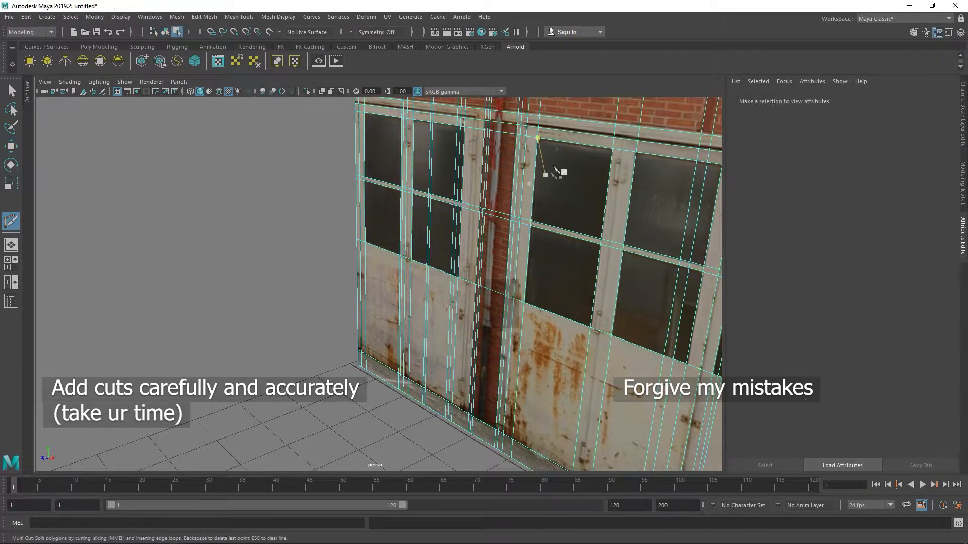
ctrl+click(476, 130)
click(11, 146)
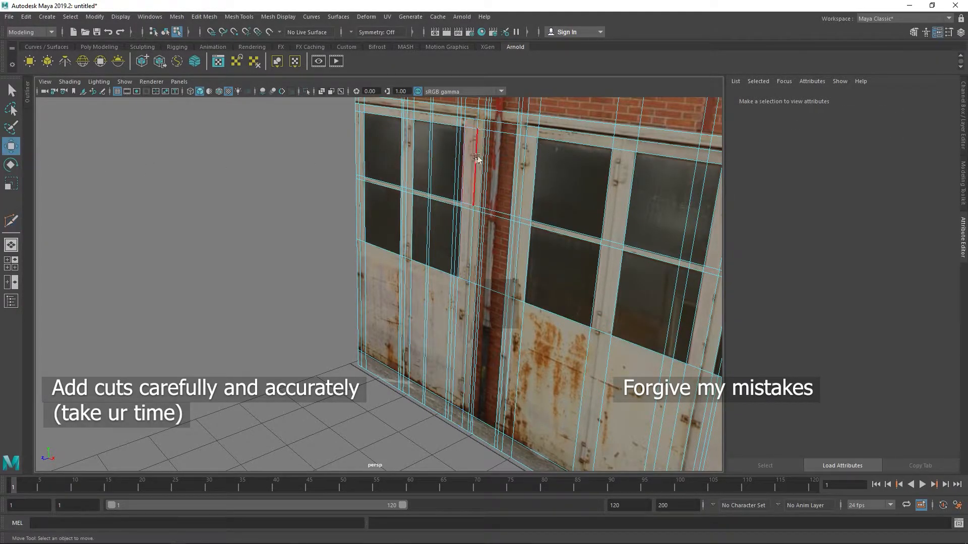
shift+right_click(479, 156)
mouse_move(480, 177)
shift+right_down()
mouse_move(479, 157)
mouse_move(478, 178)
shift+right_up()
- Select the small door's left outer frame, the trim row and the large door's right outer frame down to the ground
click(357, 293)
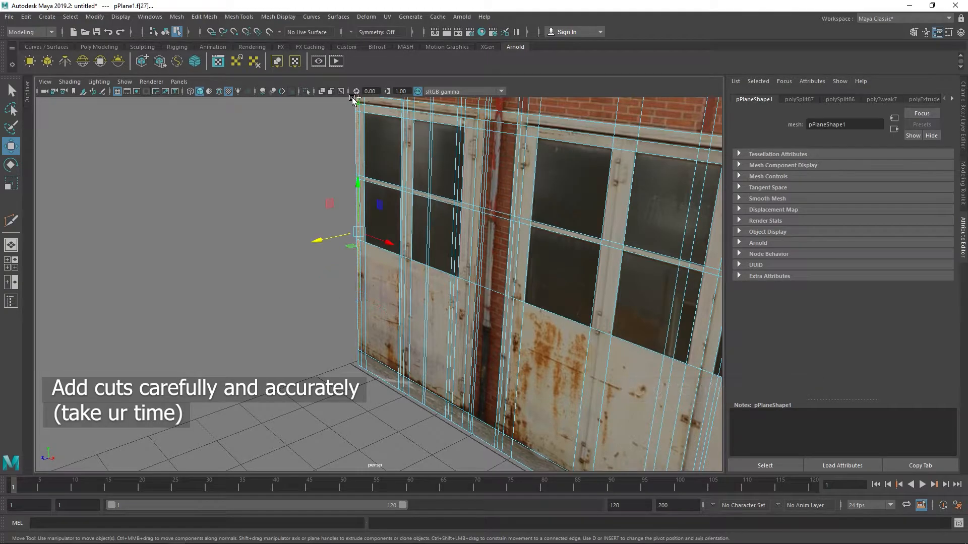
alt+middle_drag(648, 197, 519, 197)
shift+double_click(645, 195)
alt+middle_drag(586, 318, 582, 155)
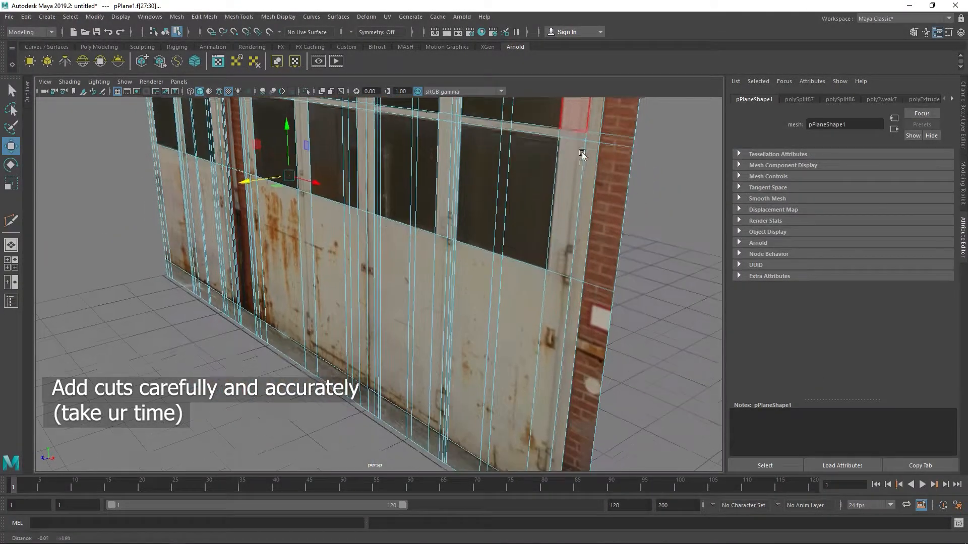
shift+double_click(553, 466)
- Add the outer door-frame columns on both sides of the drainpipe to the face selection
alt+middle_drag(422, 271, 504, 341)
alt+drag(302, 272, 413, 287)
alt+middle_drag(414, 288, 529, 353)
shift+click(323, 165)
alt+middle_drag(338, 312, 376, 152)
shift+double_click(365, 340)
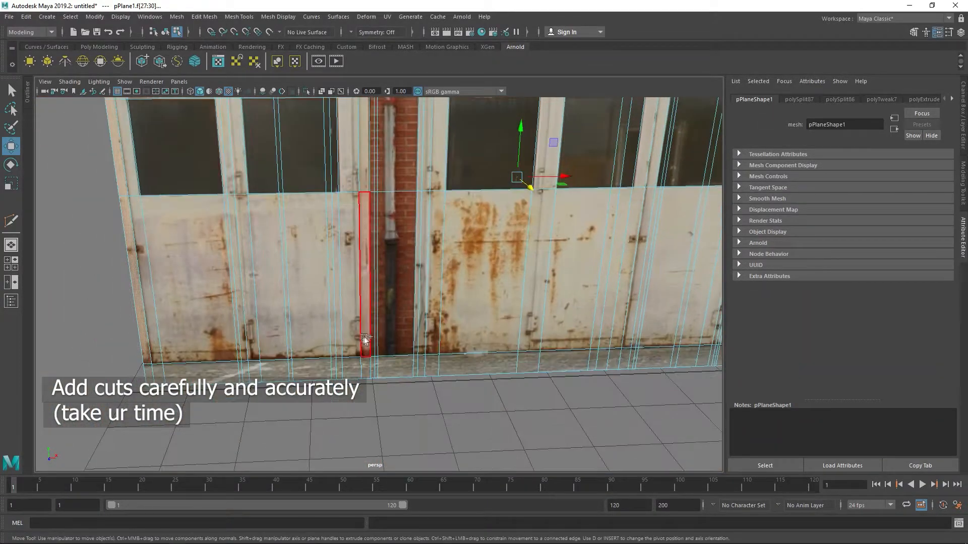
shift+click(422, 344)
- Complete the frame selection beside the drainpipe and extrude the trim row and outer door frames outward
alt+middle_drag(417, 174, 421, 334)
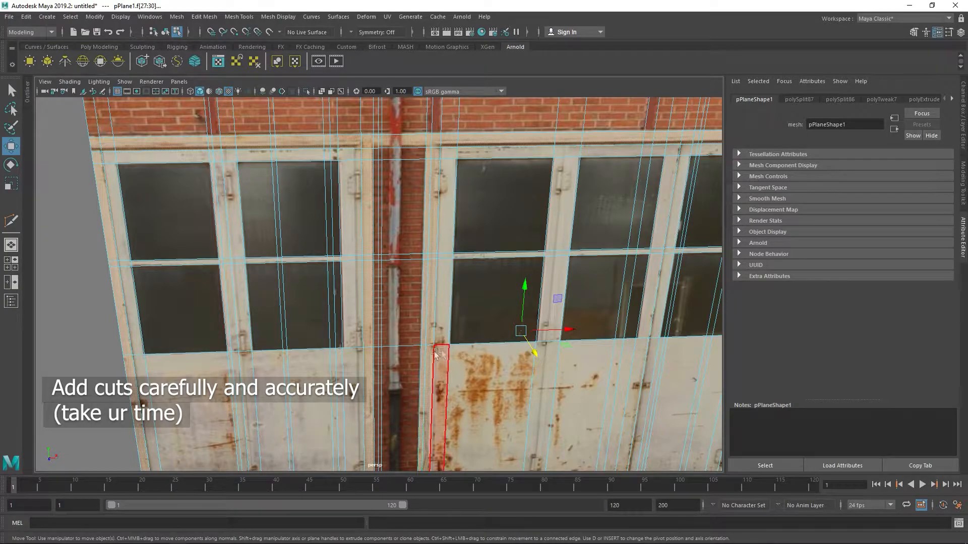
alt+drag(443, 353, 411, 350)
scroll(411, 350, down, 2)
shift+drag(440, 386, 440, 387)
alt+drag(443, 279, 467, 217)
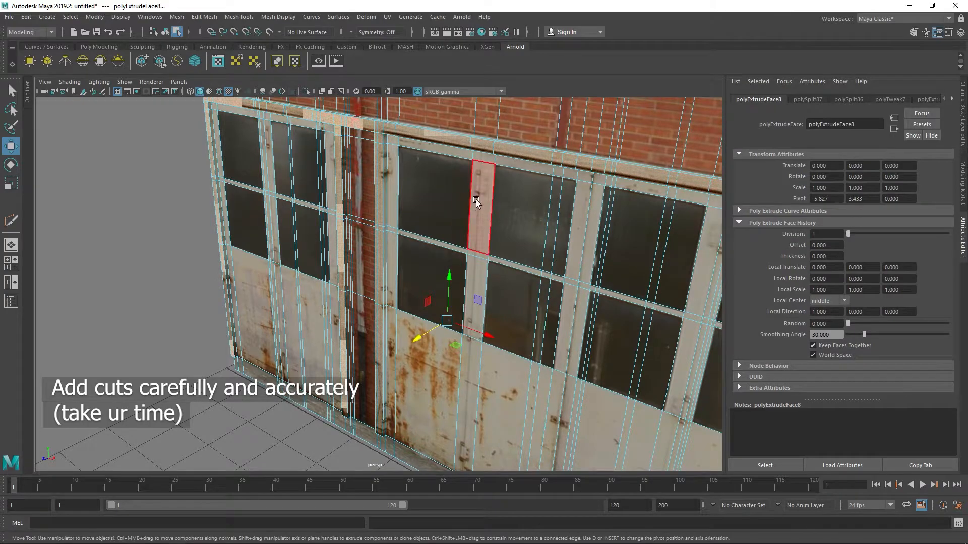
alt+drag(420, 341, 403, 212)
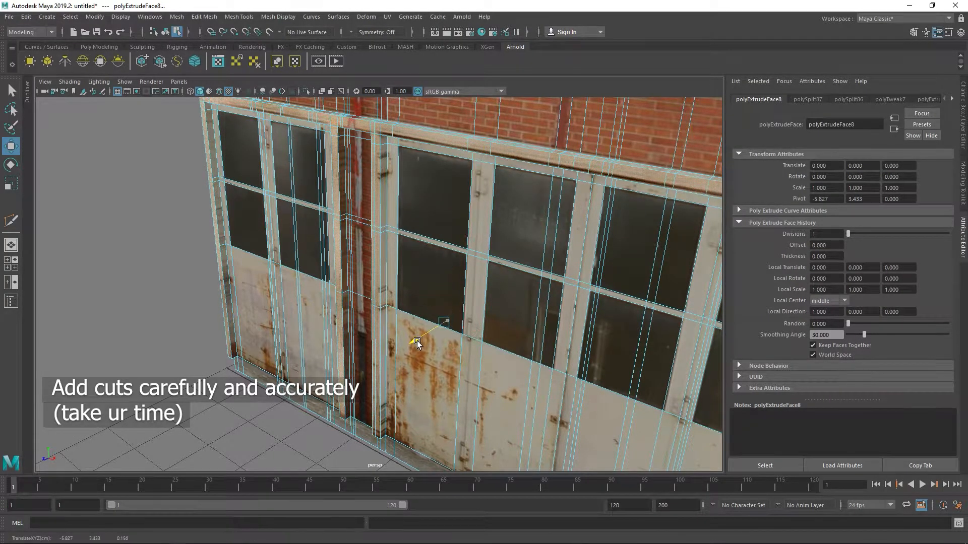
alt+drag(401, 178, 398, 170)
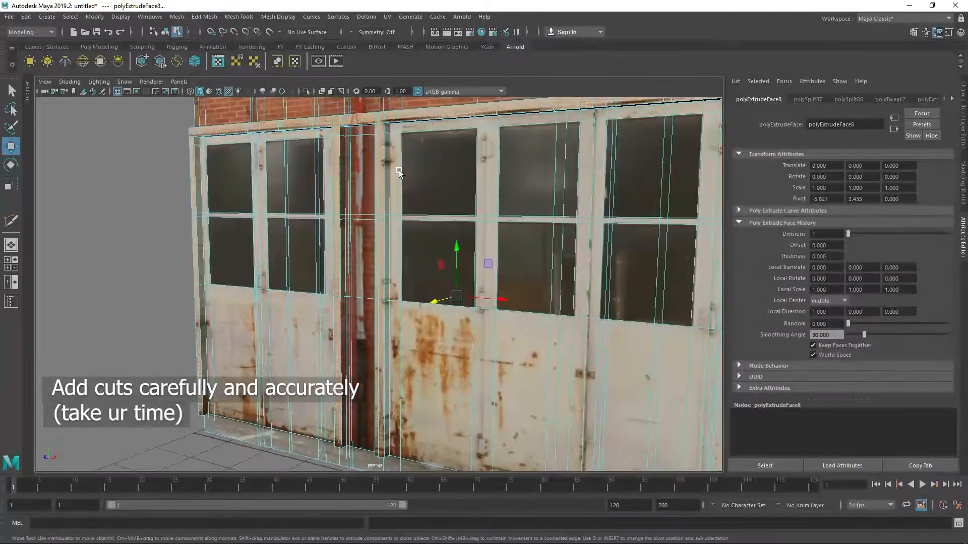
- Select the large garage door's top rail, side stiles and lower panel faces
click(394, 127)
scroll(395, 128, down, 4)
alt+middle_drag(539, 174, 516, 169)
shift+double_click(638, 159)
shift+double_click(627, 353)
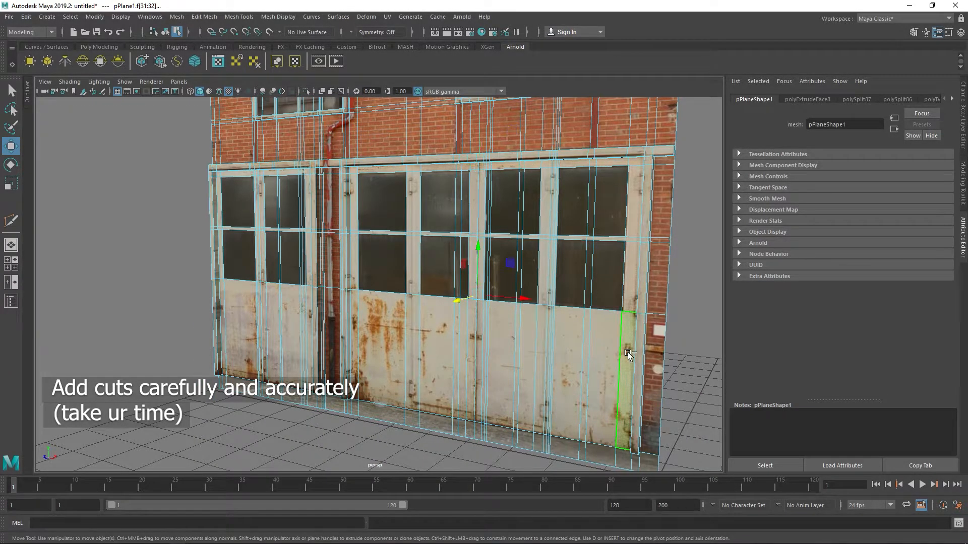
shift+double_click(358, 348)
alt+drag(370, 346, 384, 338)
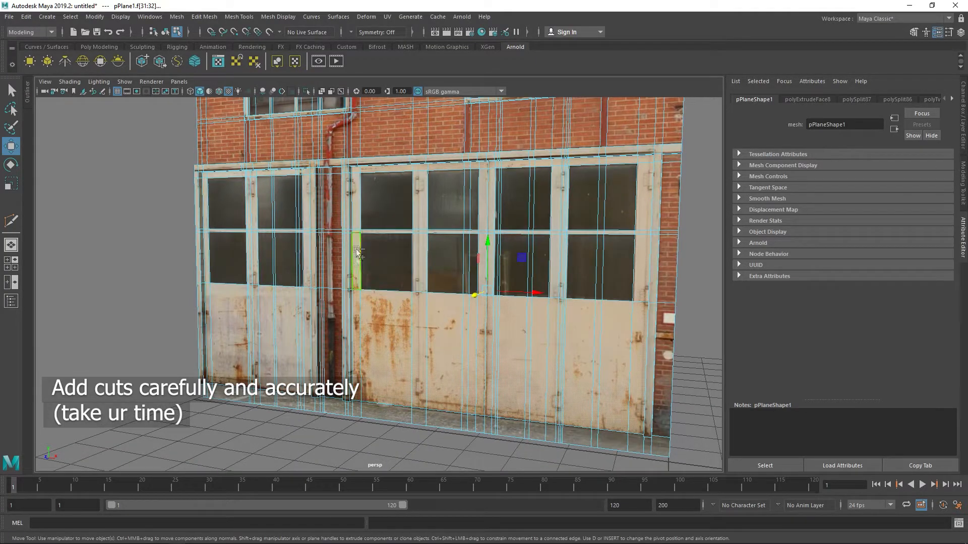
- Add the large garage door's remaining stiles and thin horizontal bar to the selection and extrude them outward
scroll(403, 196, up, 2)
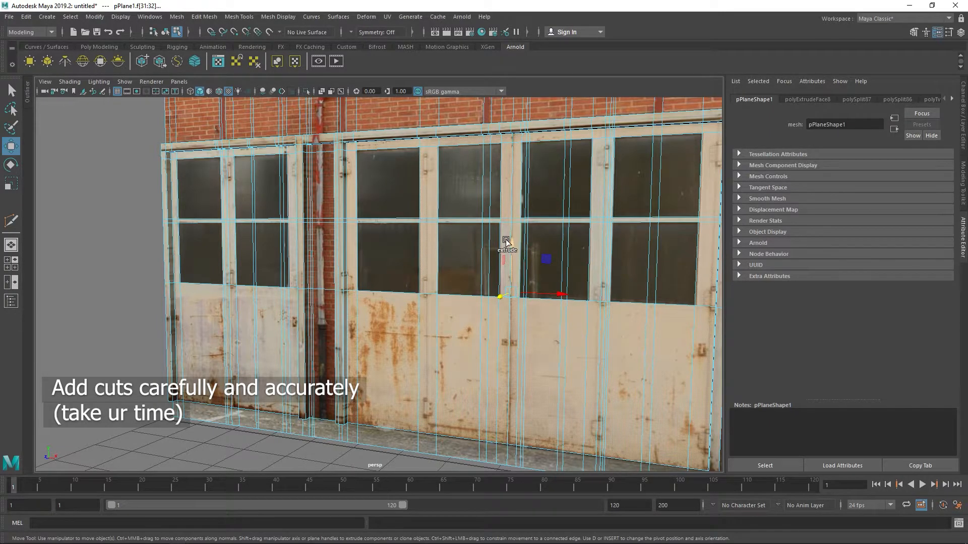
scroll(499, 272, up, 3)
scroll(483, 290, down, 2)
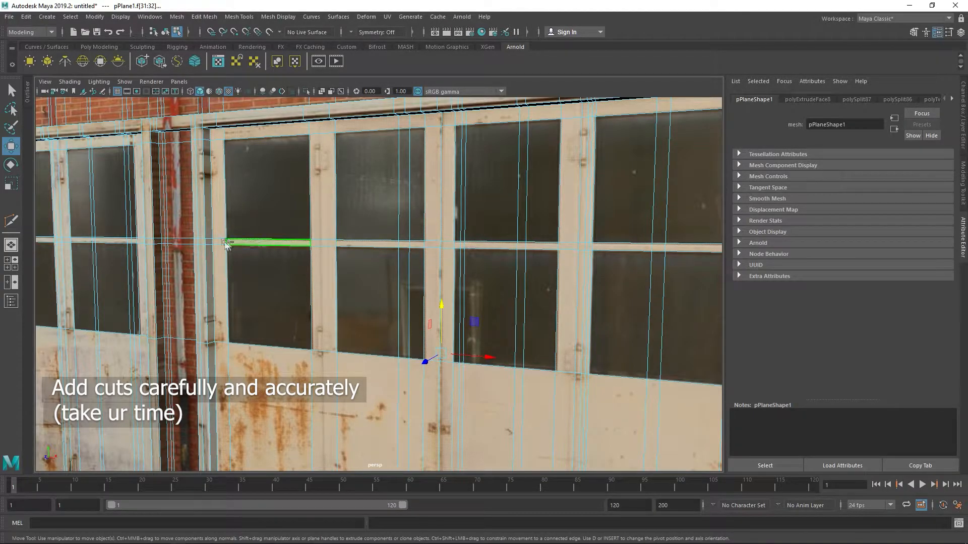
scroll(373, 304, down, 3)
alt+drag(411, 318, 407, 337)
- Select the small garage door's rails, stiles, horizontal bar and lower panels and extrude them outward
alt+middle_drag(323, 275, 506, 270)
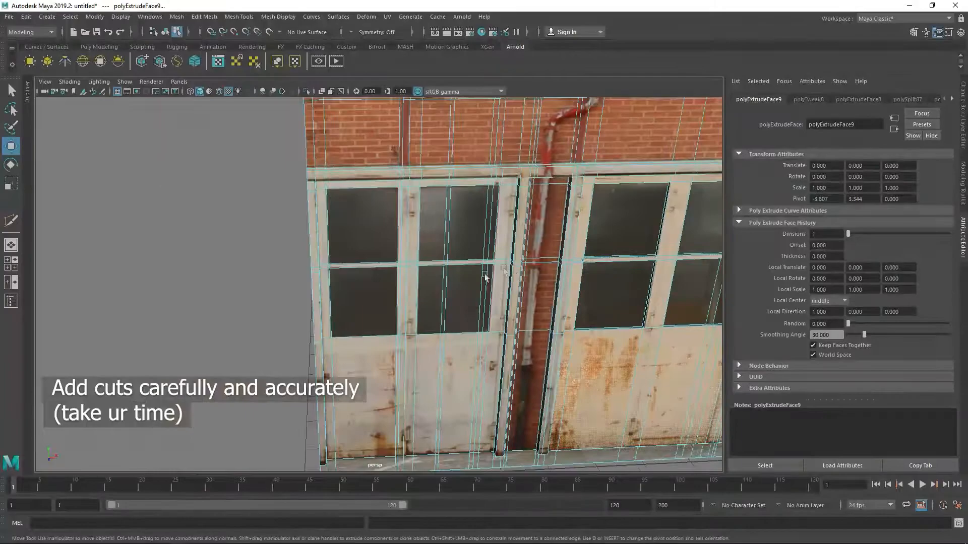
scroll(398, 321, up, 4)
alt+drag(395, 323, 298, 298)
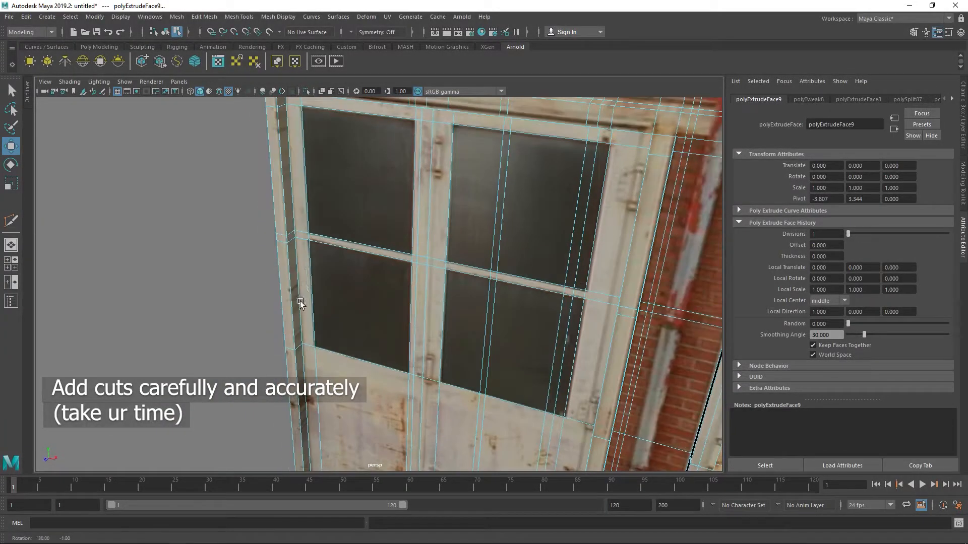
click(307, 182)
click(296, 102)
shift+double_click(620, 141)
shift+click(607, 257)
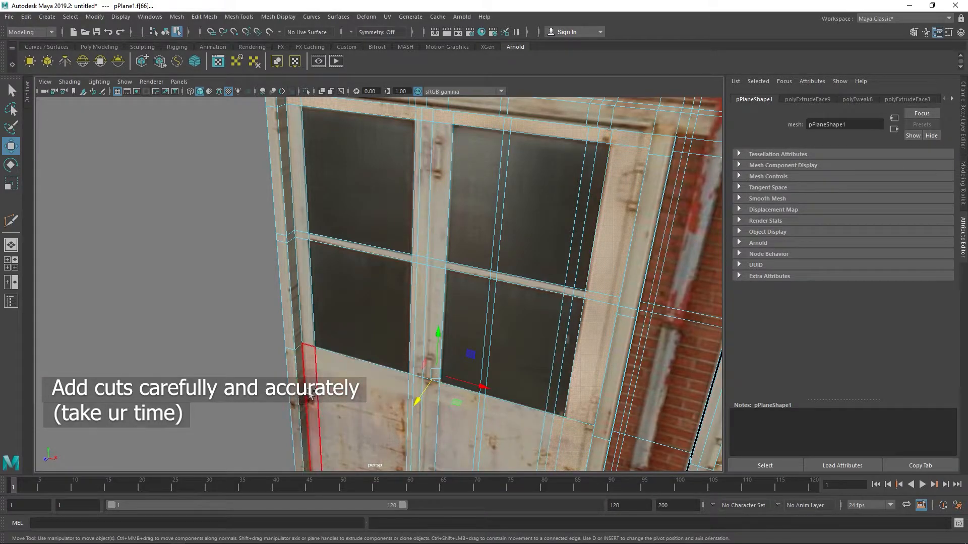
shift+click(326, 394)
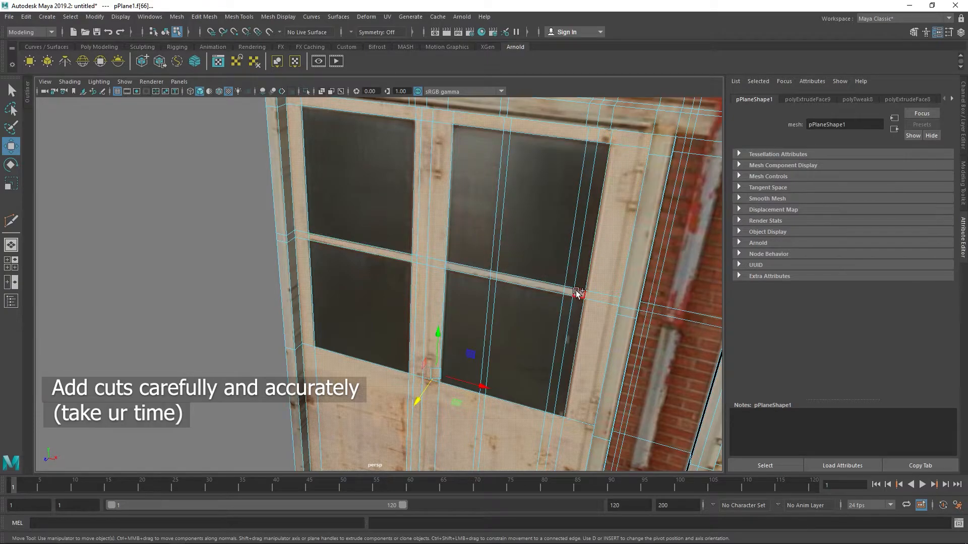
alt+drag(576, 291, 406, 404)
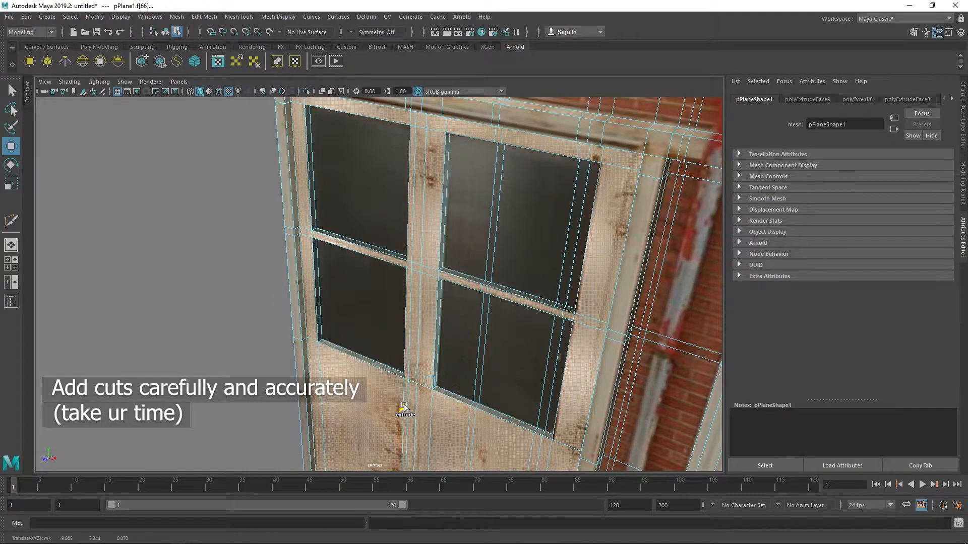
right_drag(435, 194, 446, 163)
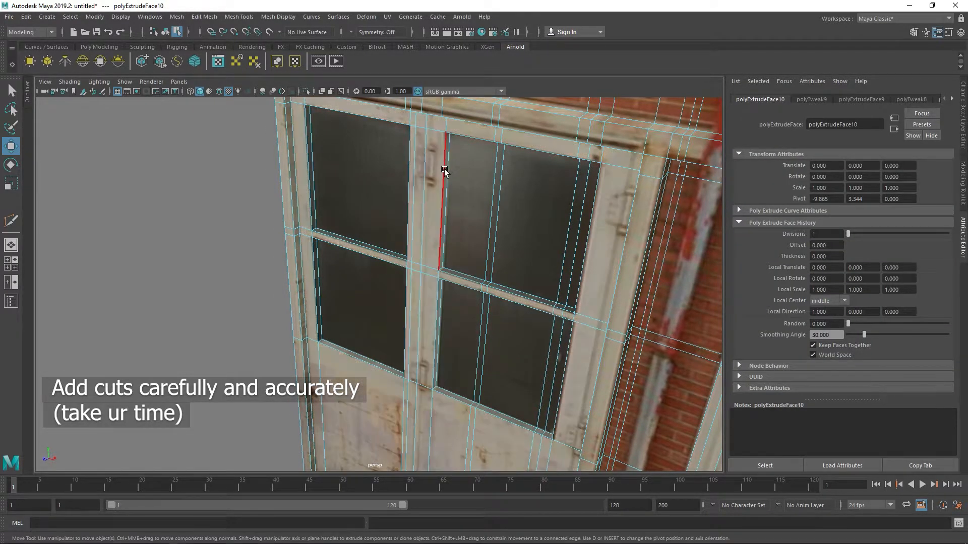
click(444, 170)
click(437, 327)
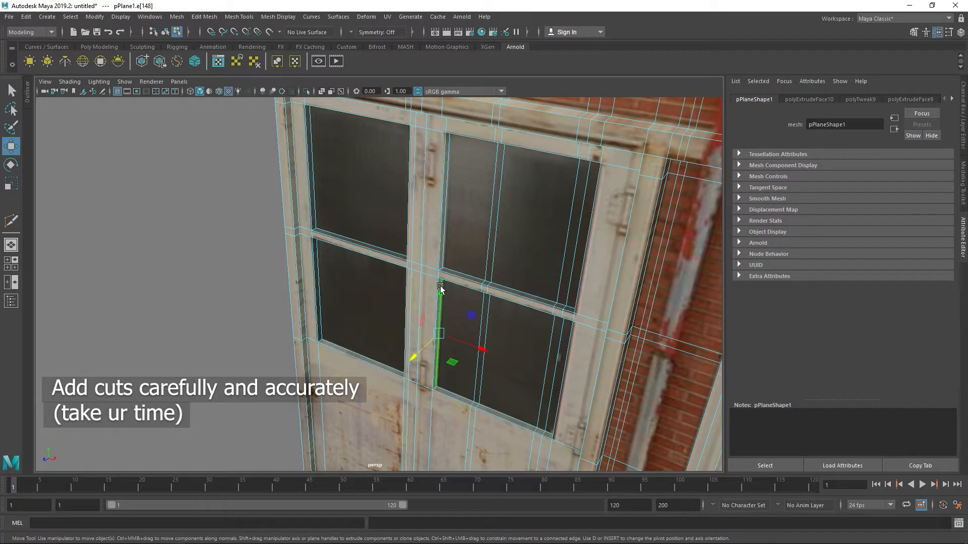
click(468, 285)
- Return to object mode and render the facade in Arnold to check the extruded garage doors
alt+drag(524, 286, 481, 202)
right_drag(479, 197, 513, 185)
scroll(499, 208, down, 5)
click(324, 312)
alt+drag(347, 328, 413, 323)
scroll(431, 348, down, 3)
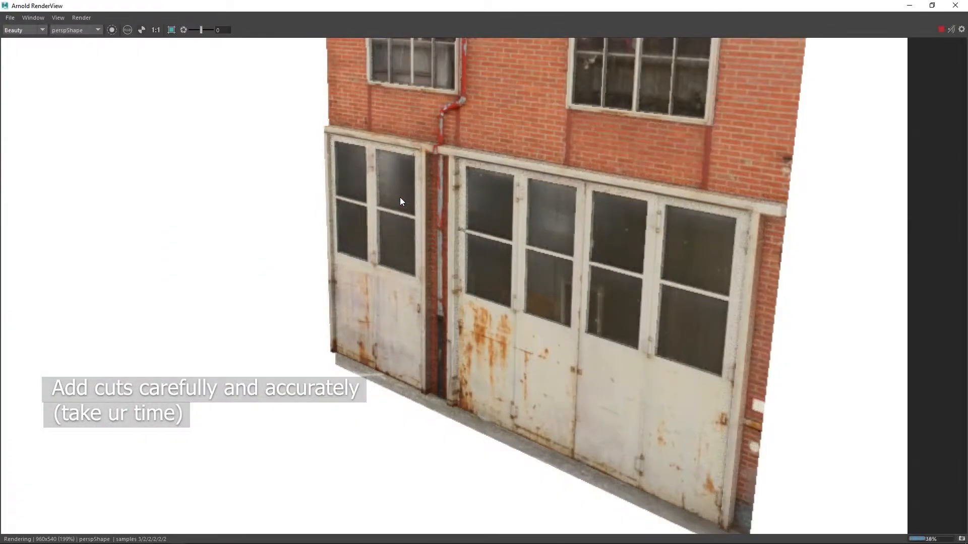
click(960, 6)
- Switch the facade to edge selection and select its entire outer border edge loop
alt+middle_drag(565, 210, 458, 316)
scroll(479, 307, down, 5)
alt+drag(480, 307, 436, 293)
right_drag(435, 290, 480, 241)
scroll(508, 281, up, 4)
alt+drag(509, 283, 458, 266)
right_drag(455, 247, 471, 218)
double_click(338, 323)
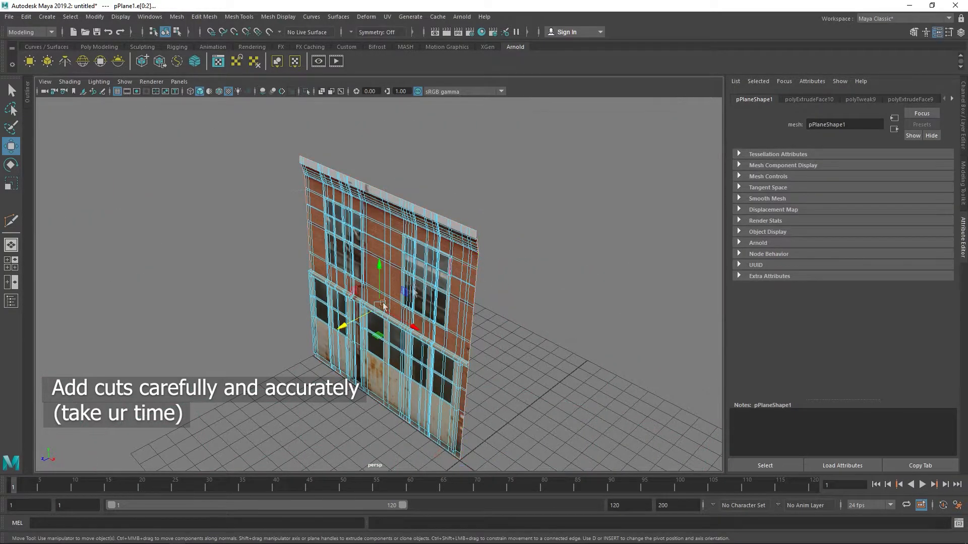
- Extrude the border edges, flatten them along the depth axis and move them behind the facade to give it thickness
shift+drag(337, 323, 361, 293)
key(r)
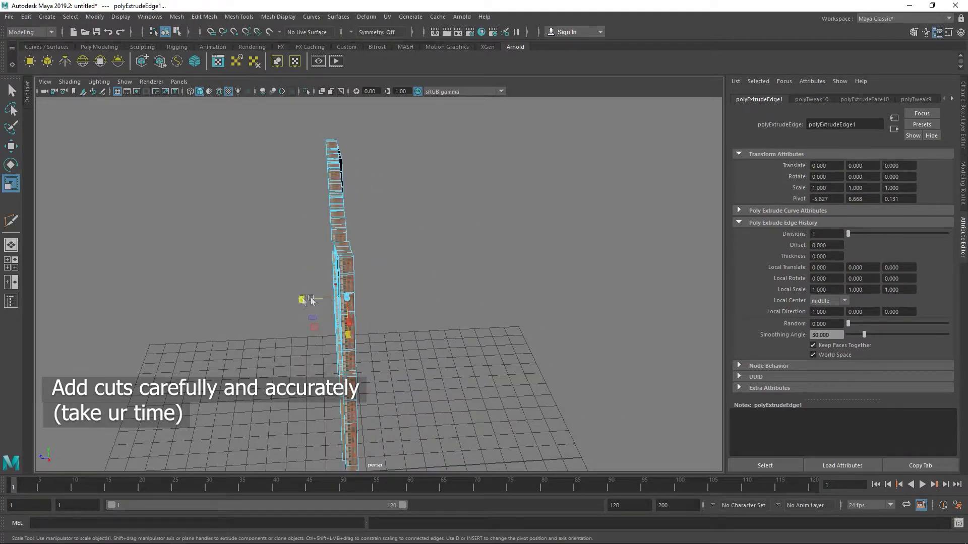
key(w)
drag(299, 297, 388, 283)
- Return to object mode and select the skydome light
right_drag(395, 207, 441, 185)
click(458, 243)
scroll(458, 243, down, 4)
alt+drag(451, 269, 476, 260)
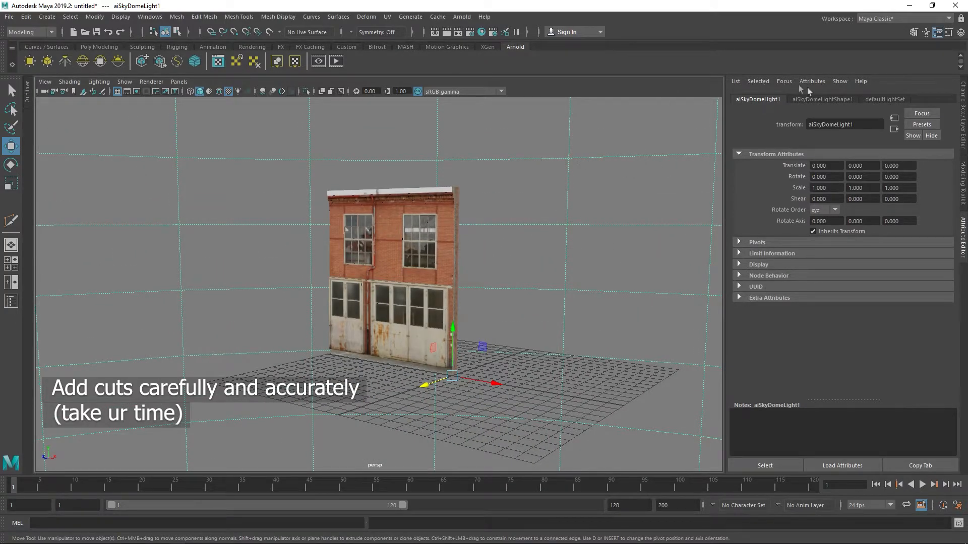
- Set the skydome light's viewport sky radius to 0 and deselect the light
click(820, 102)
scroll(813, 337, down, 10)
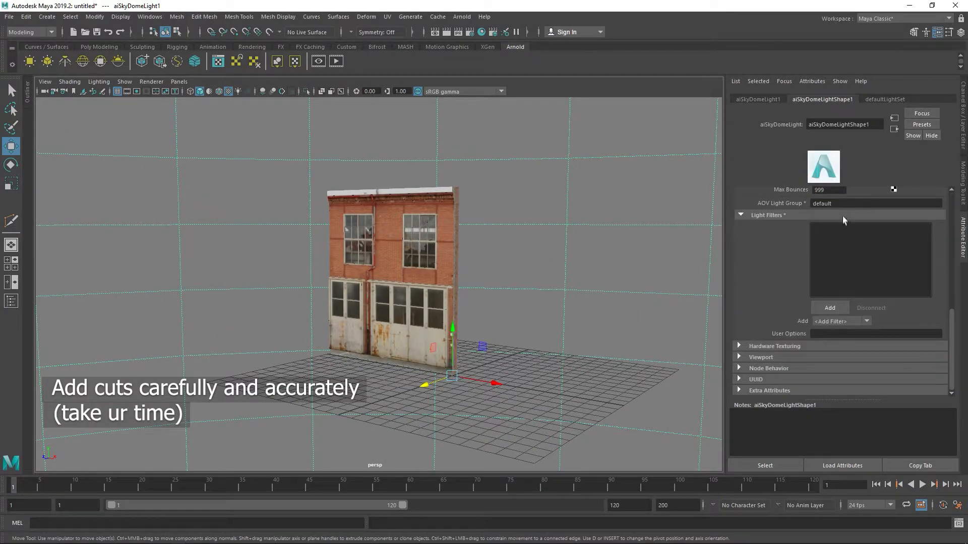
scroll(841, 230, up, 3)
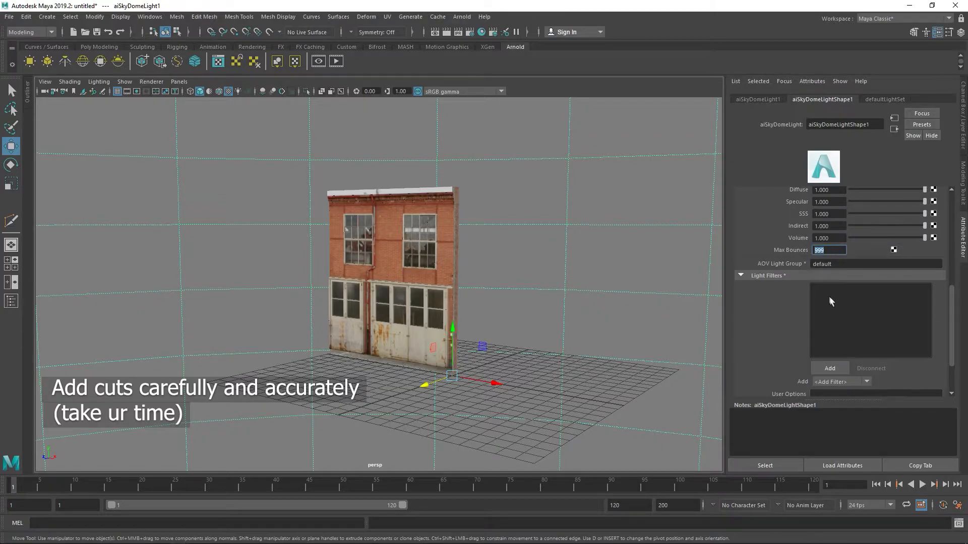
scroll(828, 300, down, 3)
click(739, 357)
scroll(835, 355, down, 1)
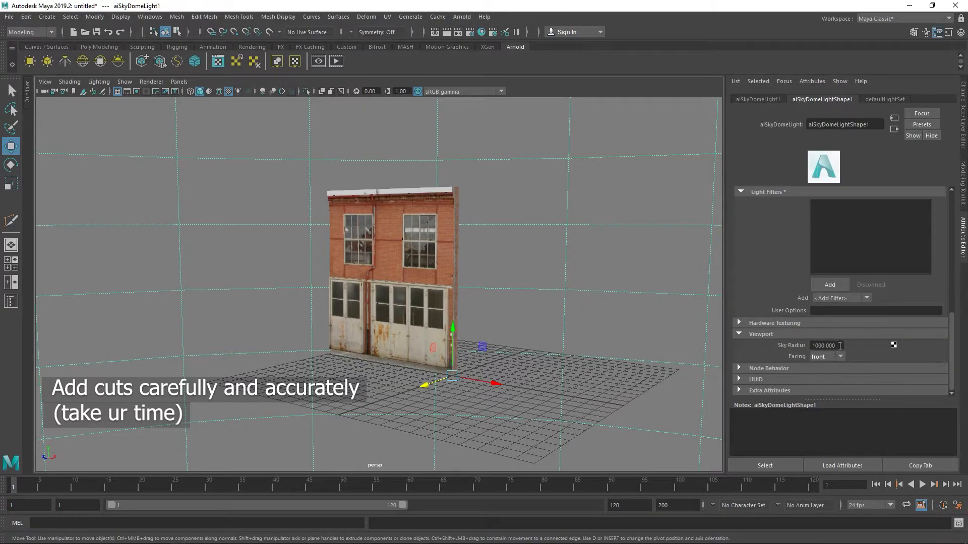
text(0)
key(Return)
click(561, 226)
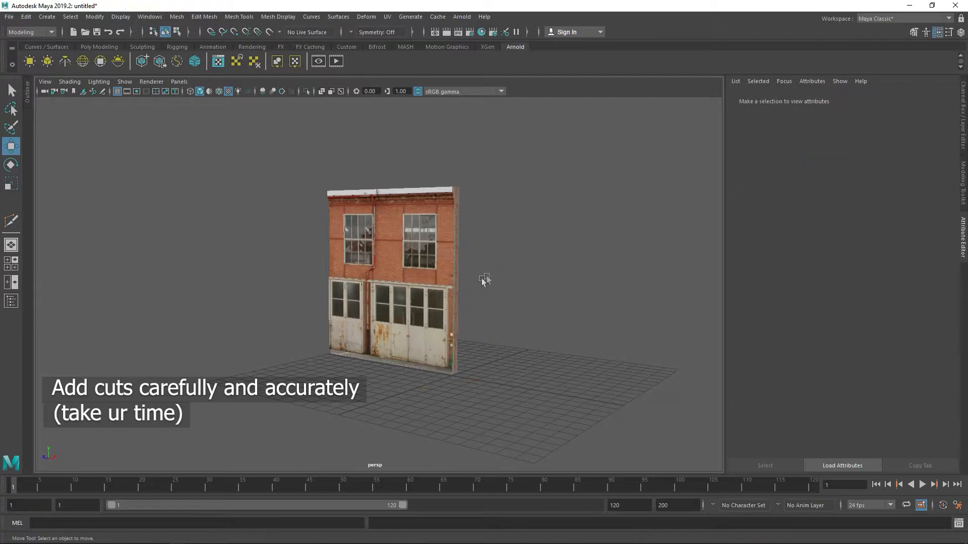
- Select the whole facade in object mode, delete its construction history and center its pivot
alt+middle_drag(479, 279, 489, 279)
alt+right_drag(501, 306, 530, 308)
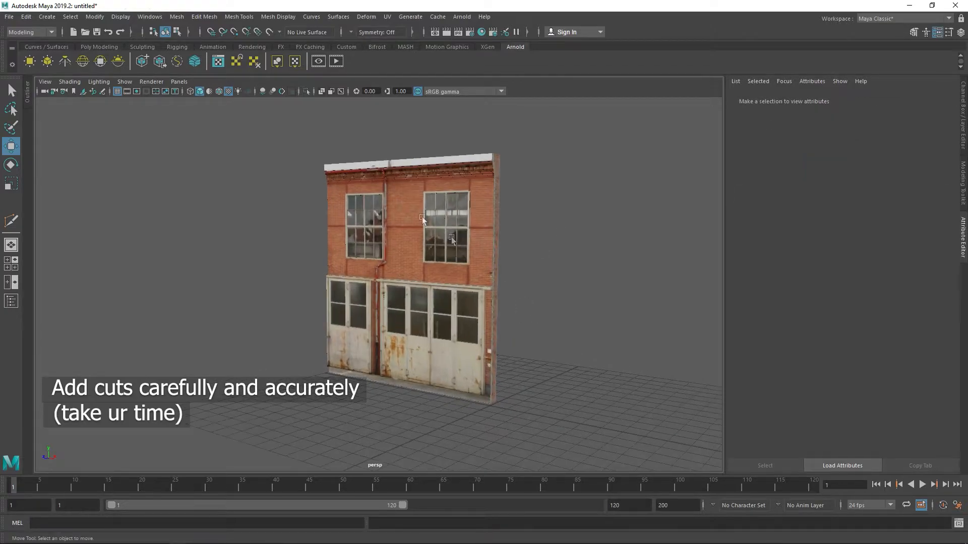
alt+drag(591, 249, 543, 266)
click(413, 262)
click(619, 271)
right_drag(411, 242, 477, 218)
click(450, 216)
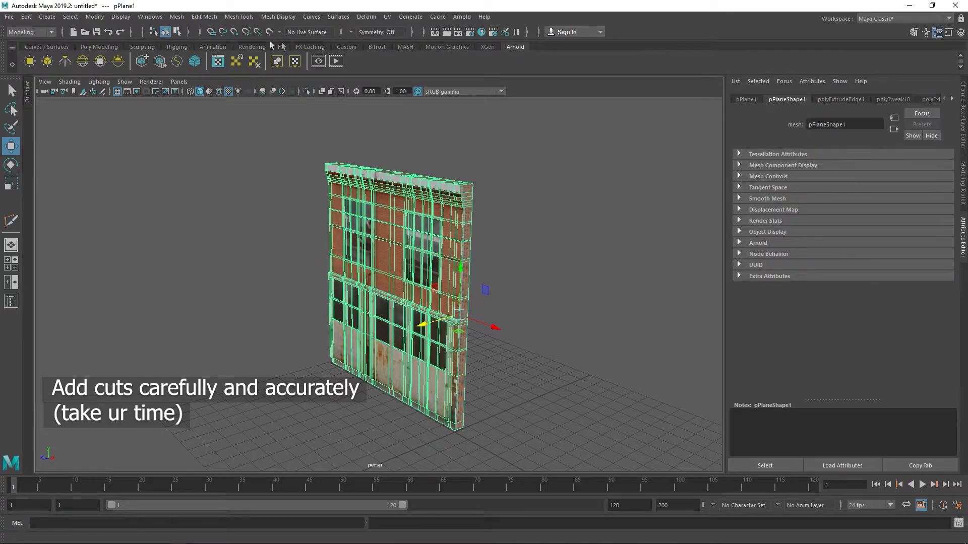
click(121, 47)
click(770, 62)
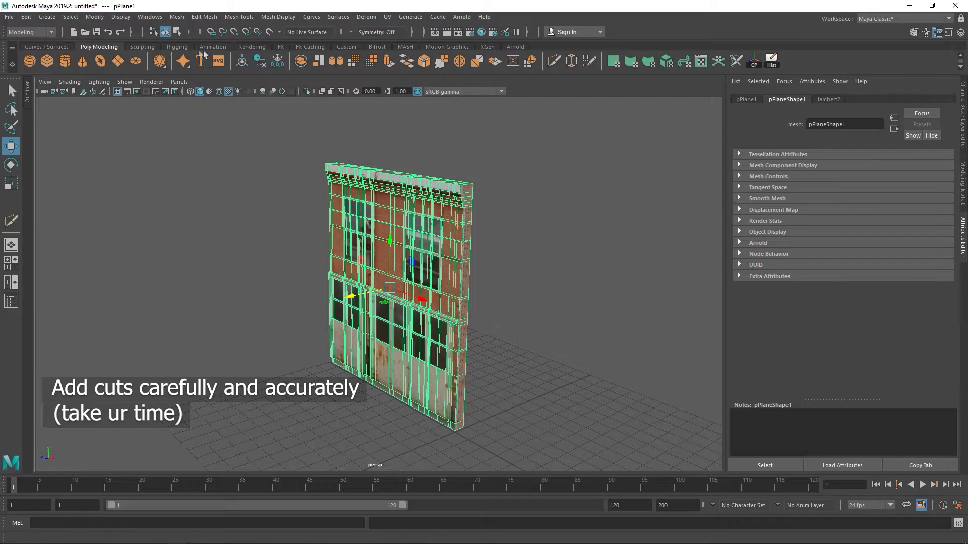
- Mirror the facade across the world X axis with the mirror direction set to positive
click(337, 61)
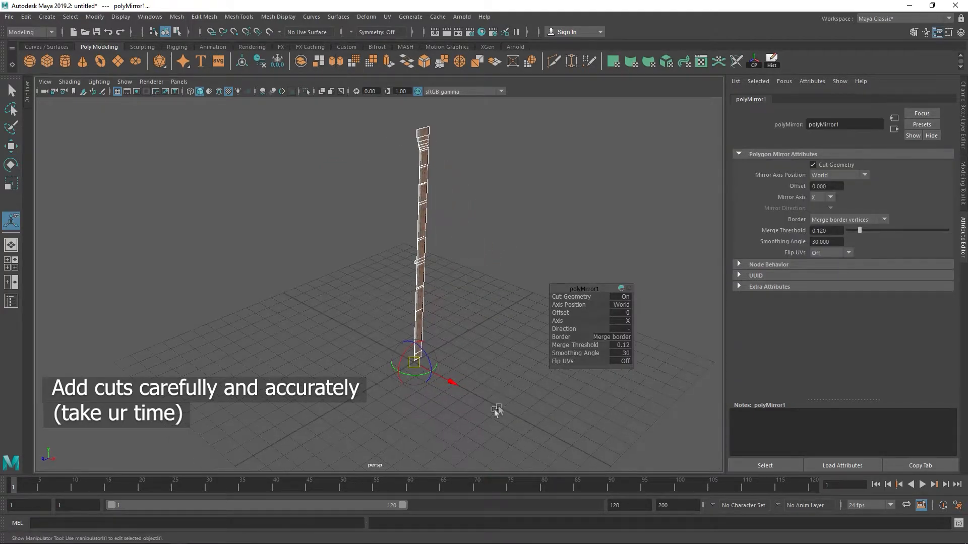
drag(453, 382, 290, 316)
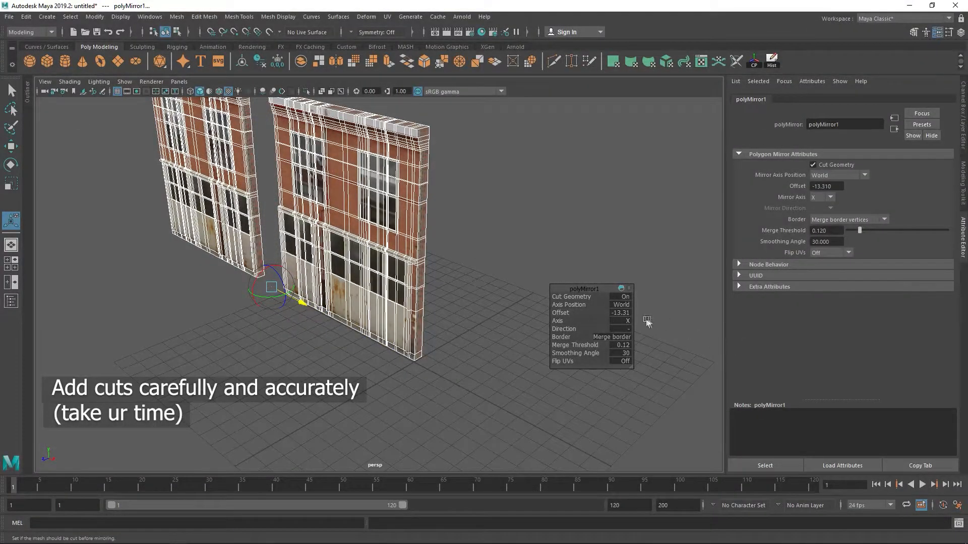
click(627, 329)
click(645, 336)
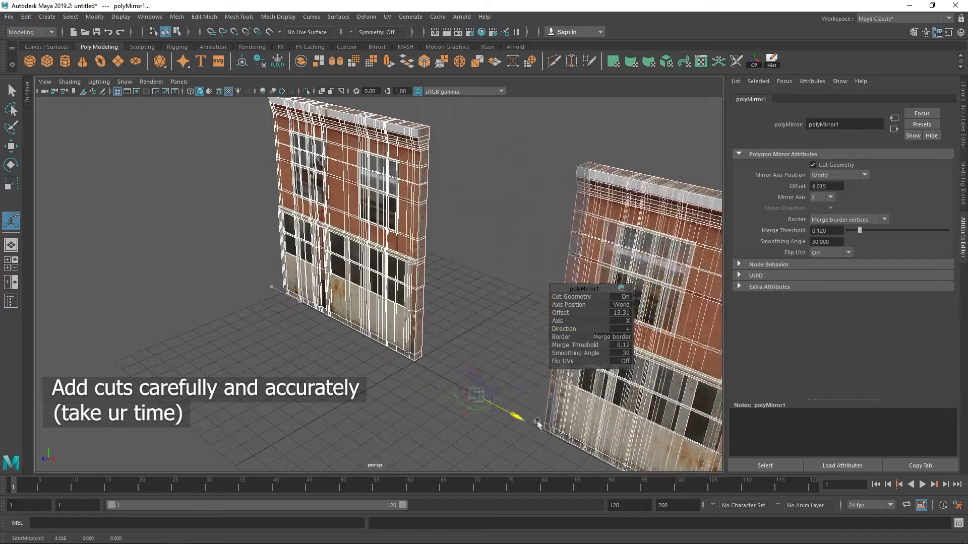
- Slide the mirror plane to an offset of about -0.105 so both halves join at the brick strip between the garage doors
drag(477, 391, 439, 367)
alt+right_drag(439, 367, 447, 377)
alt+drag(442, 350, 466, 342)
scroll(435, 353, up, 3)
alt+middle_drag(435, 353, 454, 320)
scroll(420, 337, up, 5)
alt+middle_drag(439, 368, 368, 282)
scroll(368, 281, up, 3)
scroll(368, 282, up, 3)
middle_drag(403, 323, 402, 333)
scroll(401, 332, down, 8)
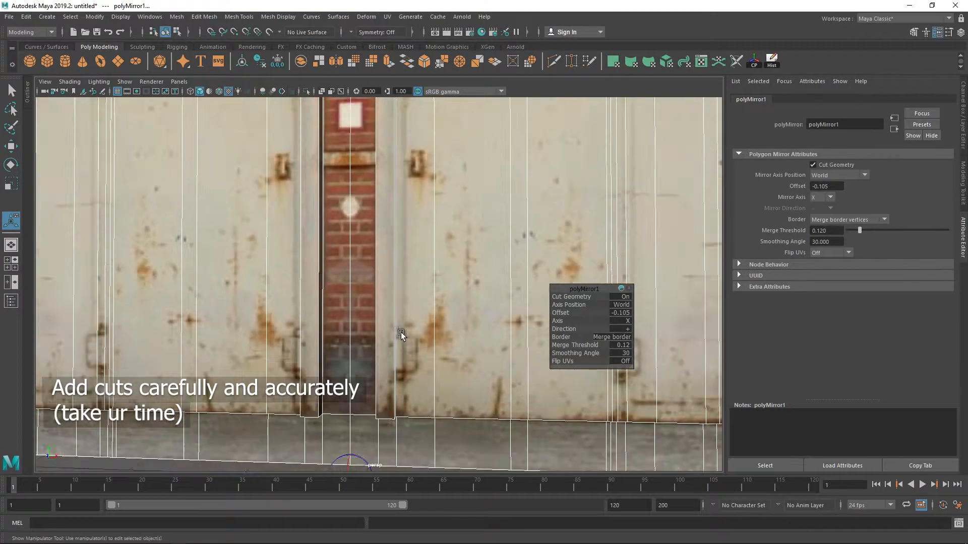
click(397, 386)
scroll(454, 276, down, 8)
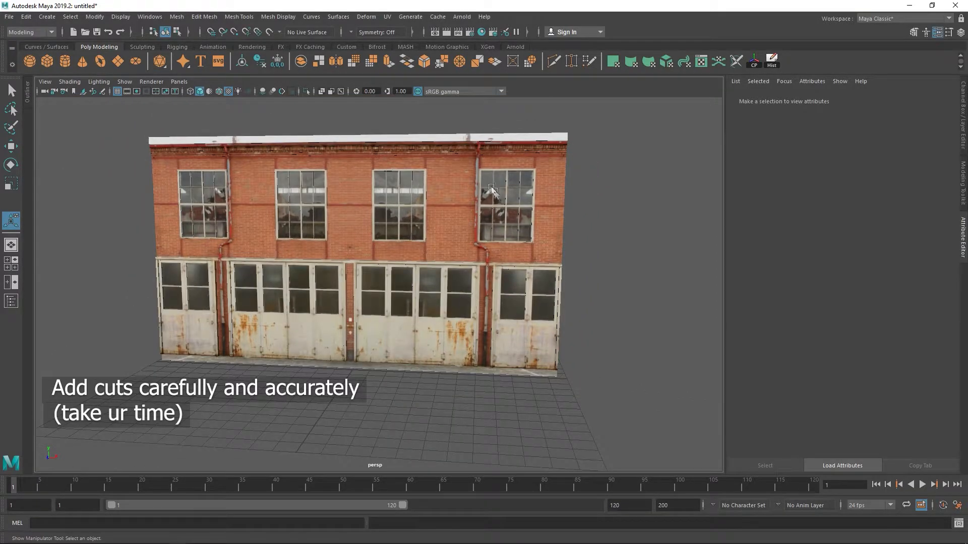
- Select the doubled facade and mirror it again with the axis position set to Bounding box
alt+drag(417, 258, 428, 277)
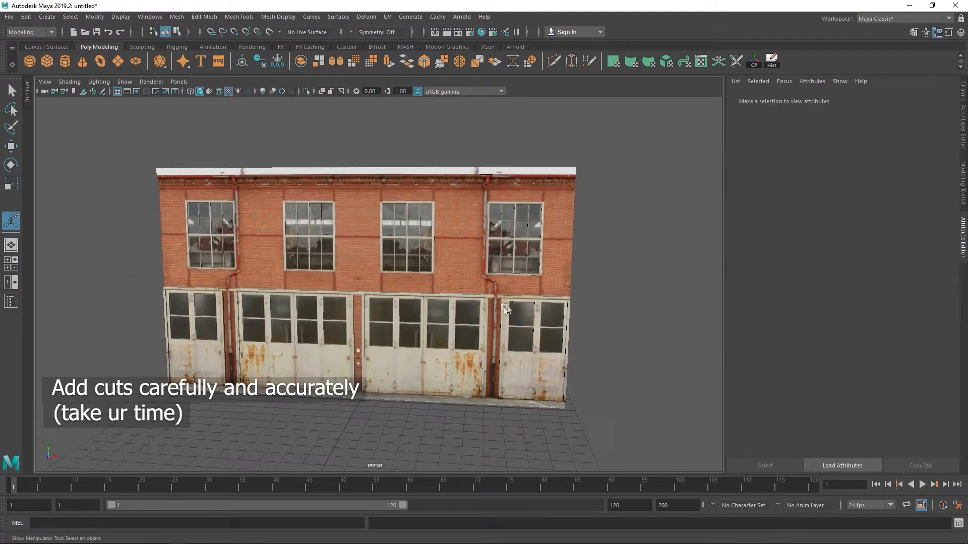
alt+drag(507, 305, 477, 302)
click(415, 267)
alt+drag(565, 311, 548, 315)
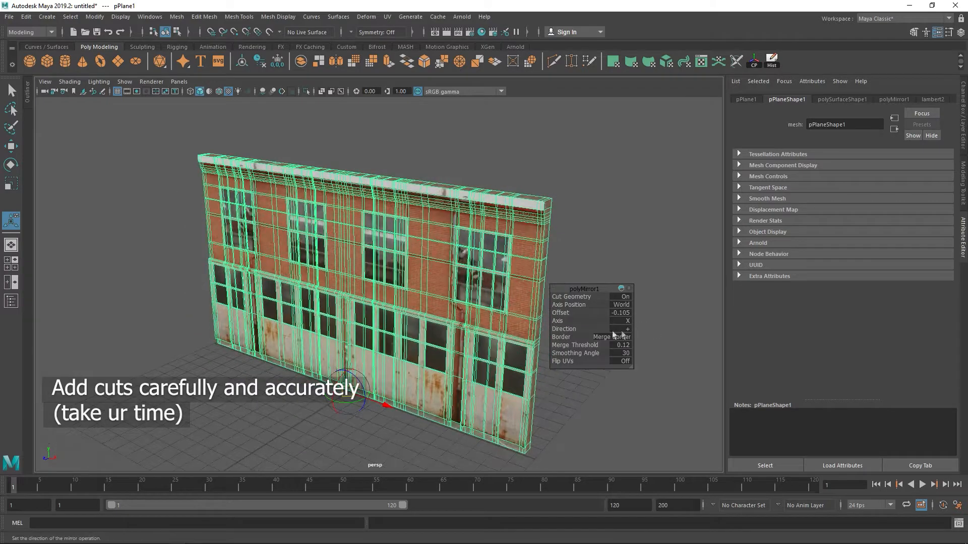
click(338, 64)
alt+drag(432, 315, 382, 353)
scroll(423, 321, down, 3)
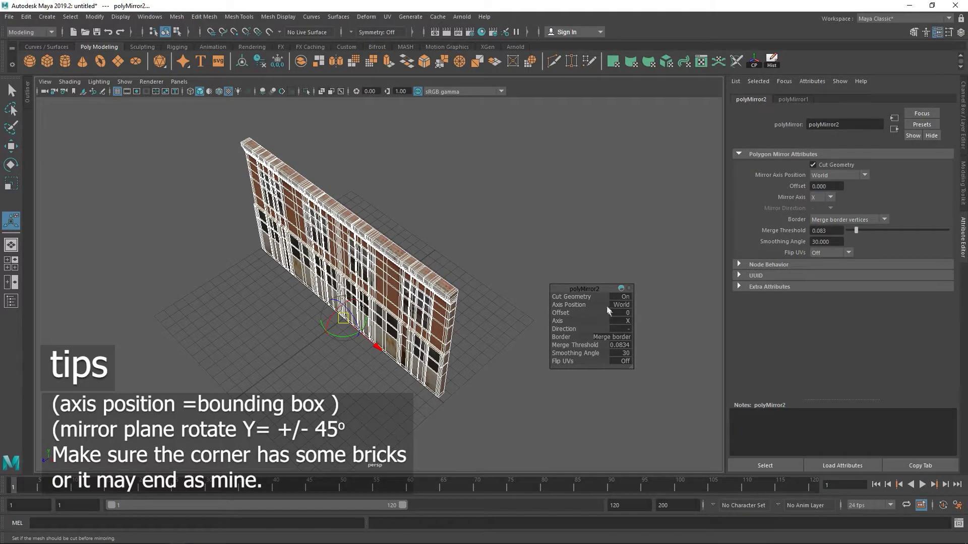
click(629, 307)
click(660, 310)
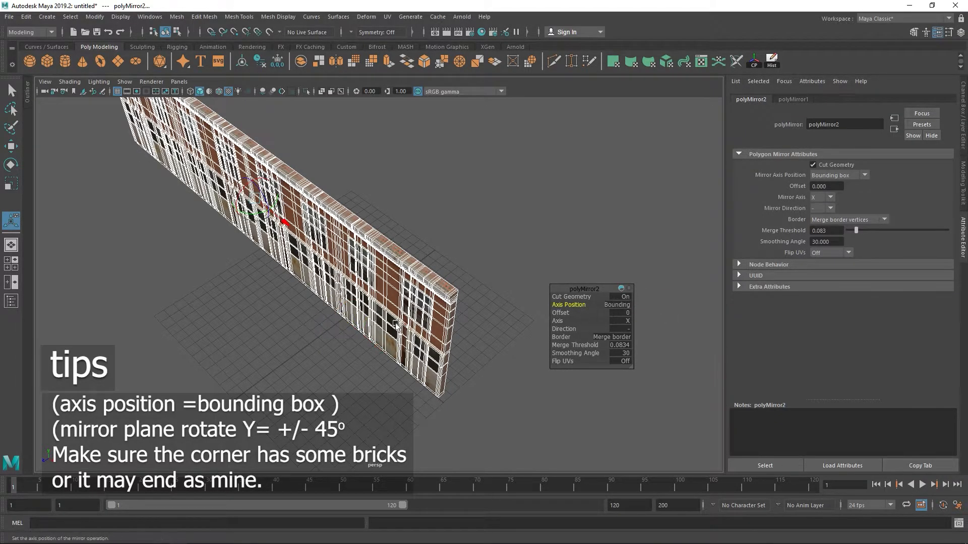
- Change the second mirror's offset to about -1.662 and switch its mirror axis to Z
alt+drag(343, 219, 342, 284)
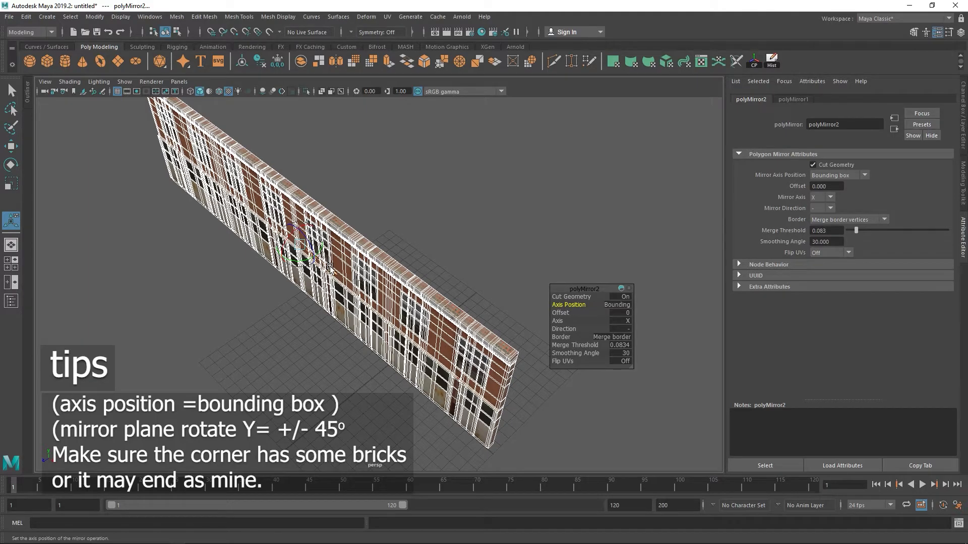
mouse_move(330, 267)
mouse_down()
mouse_move(344, 277)
mouse_move(322, 259)
mouse_move(336, 261)
mouse_up()
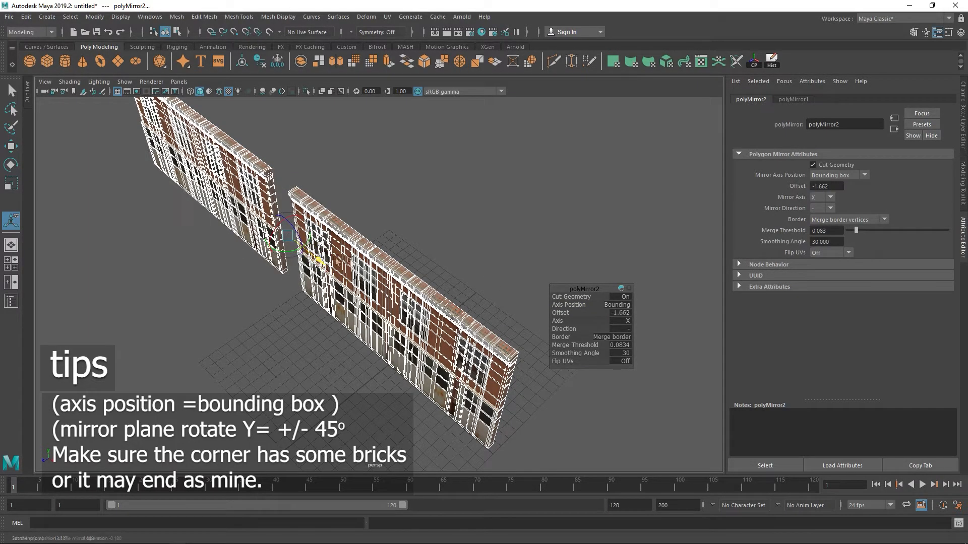
click(612, 321)
click(634, 332)
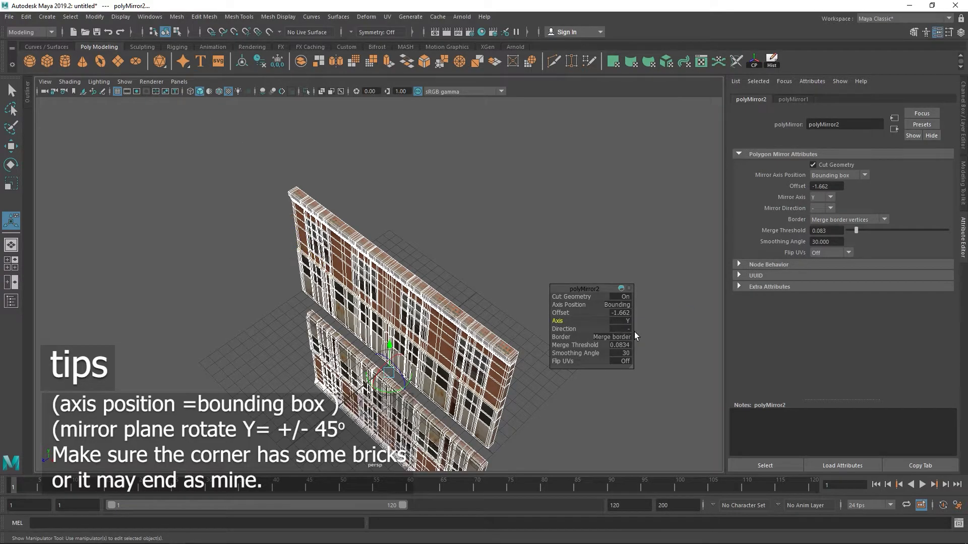
click(620, 322)
click(636, 341)
- Offset the mirror plane to about -8.665 and set its Y rotation to -45 to form a corner
alt+drag(469, 298, 387, 279)
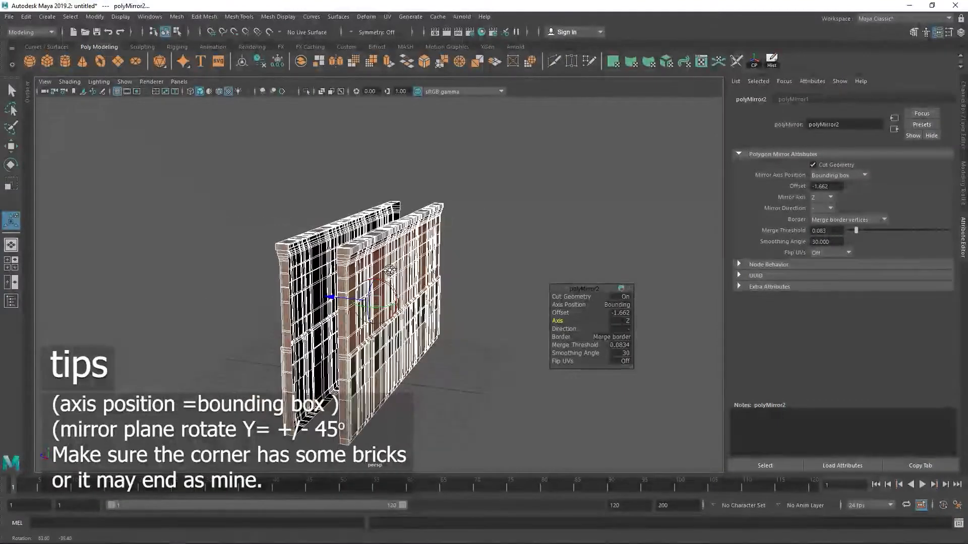
drag(338, 306, 430, 331)
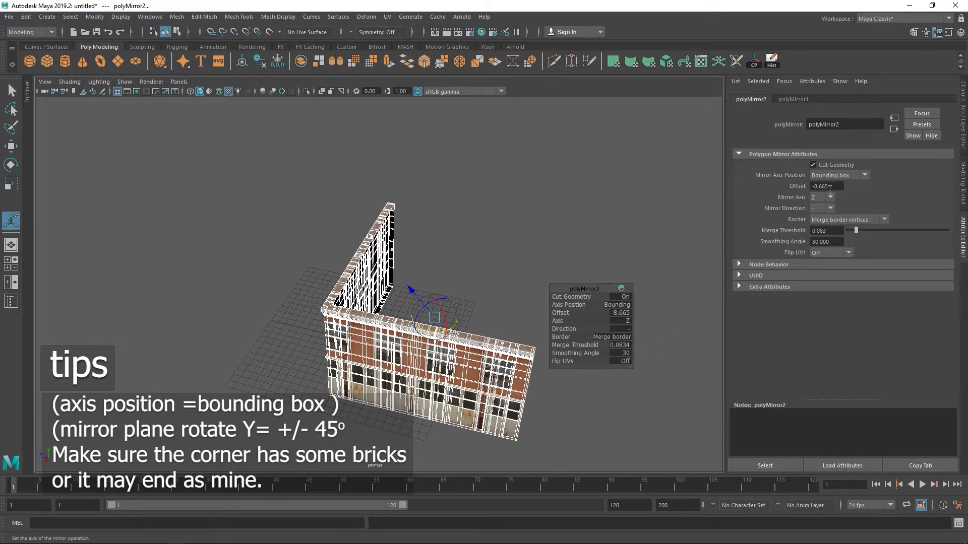
click(964, 121)
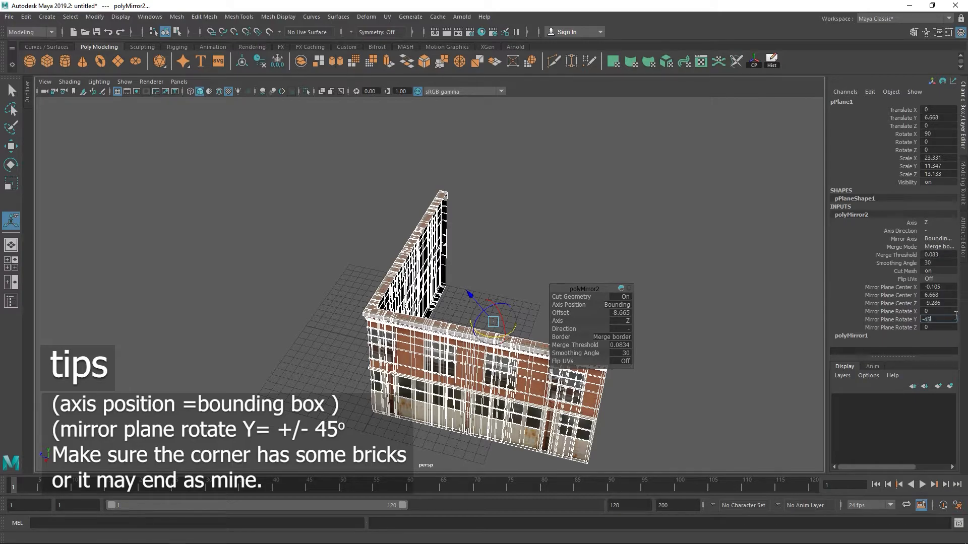
key(Return)
- Slide the mirror plane to an offset of about -4.993 to shift where the two walls meet at the corner
scroll(458, 344, up, 3)
alt+drag(457, 345, 597, 322)
alt+middle_drag(479, 288, 418, 234)
scroll(418, 233, up, 5)
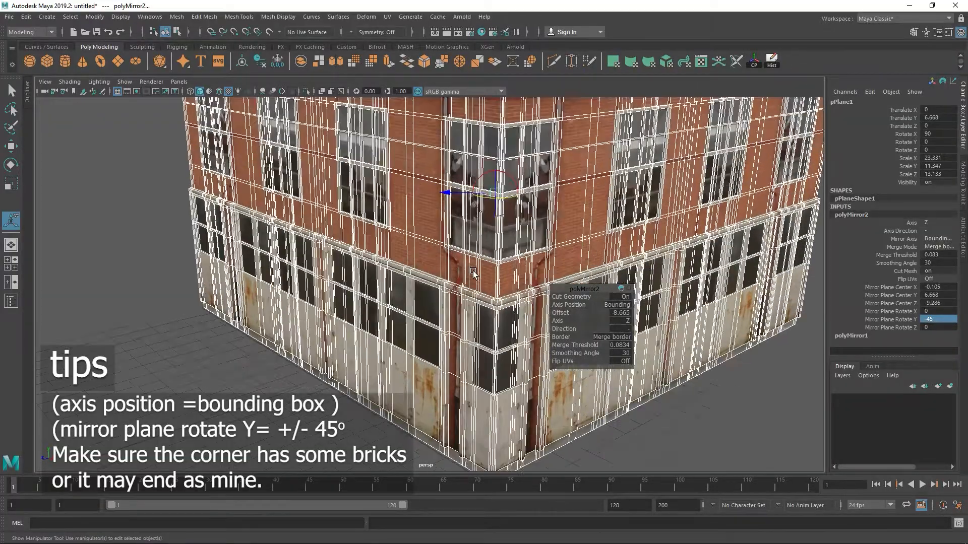
scroll(504, 306, up, 4)
alt+middle_drag(505, 306, 458, 256)
scroll(455, 272, up, 2)
scroll(468, 234, down, 3)
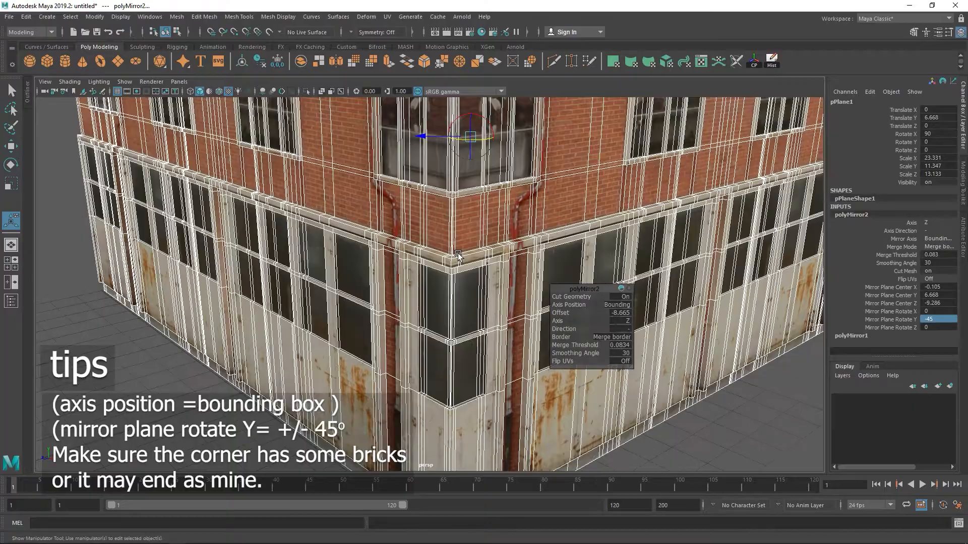
drag(425, 136, 348, 169)
click(641, 402)
alt+drag(641, 402, 611, 367)
alt+drag(440, 190, 503, 305)
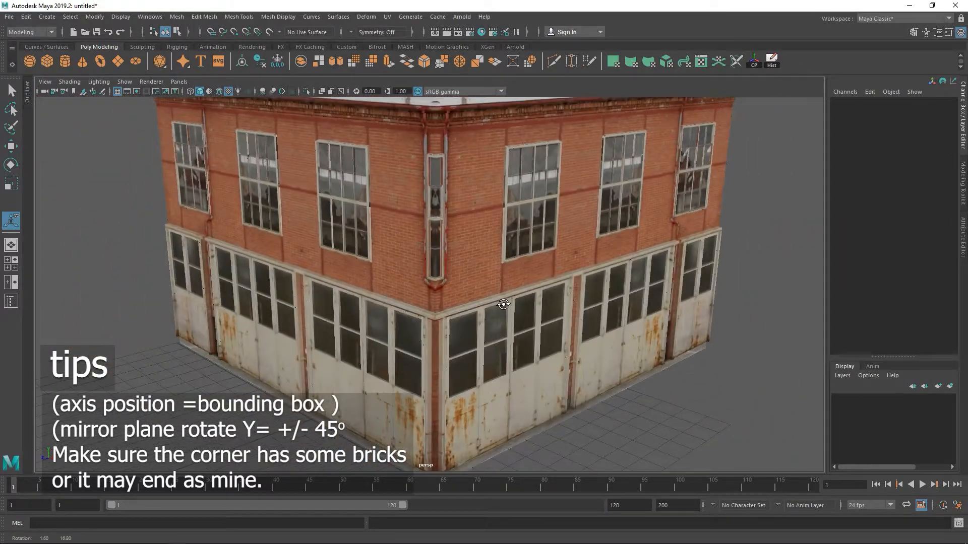
- Move the corner mirror plane to an offset of about 0.674 so the walls meet on the brick strip, then deselect the building
click(464, 249)
drag(390, 232, 424, 226)
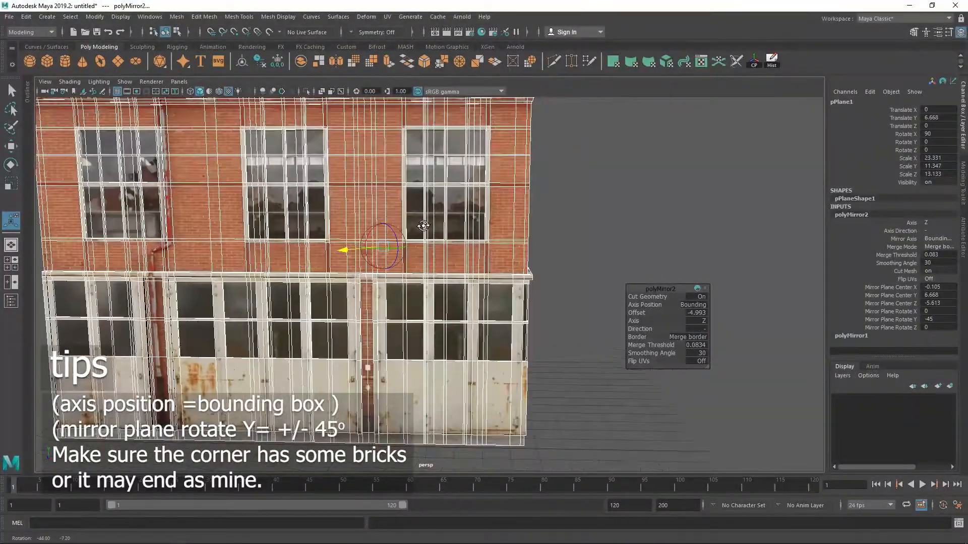
drag(349, 248, 159, 231)
alt+drag(228, 202, 431, 213)
scroll(431, 212, up, 4)
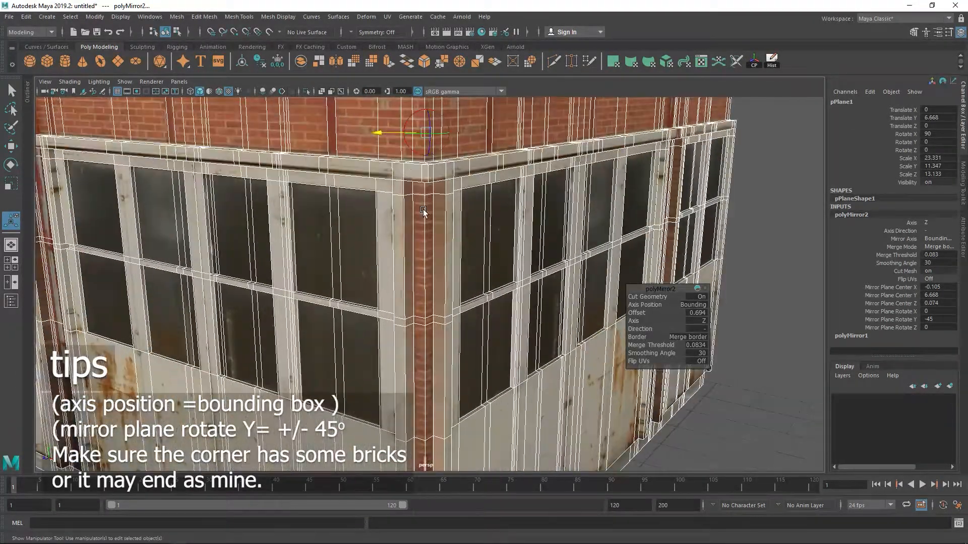
drag(391, 140, 390, 135)
scroll(590, 236, down, 6)
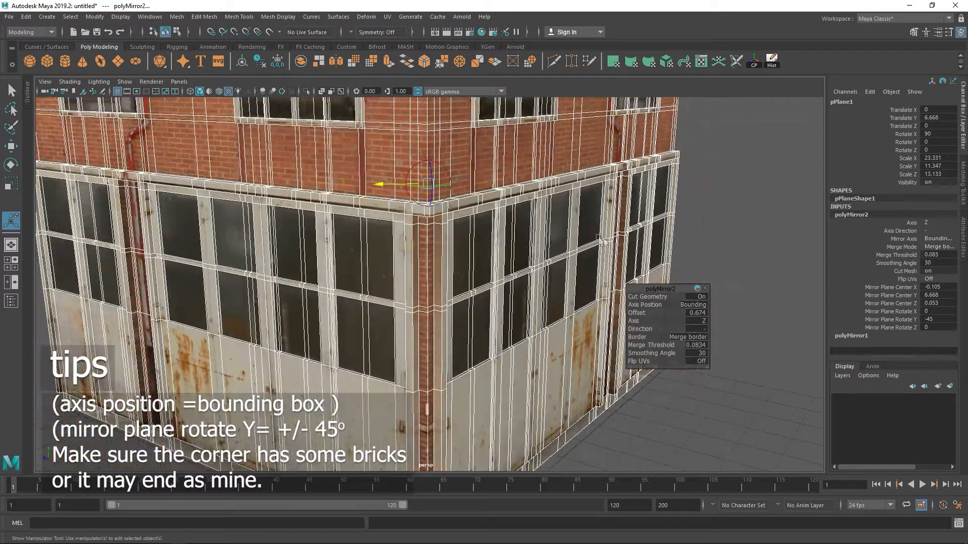
click(688, 258)
alt+drag(689, 259, 540, 284)
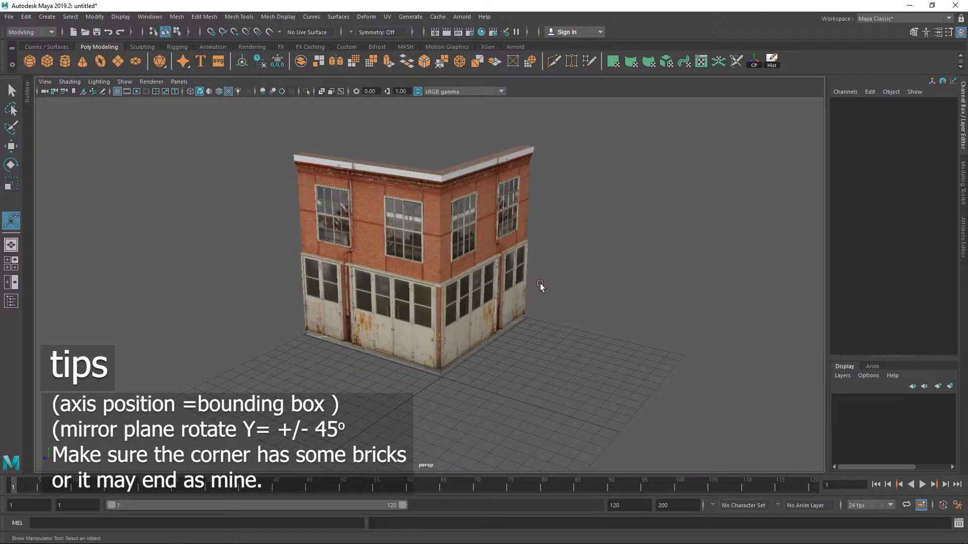
- Select the L-shaped building and mirror it a third time with the mirror axis set to Z
alt+drag(502, 226, 514, 331)
click(514, 331)
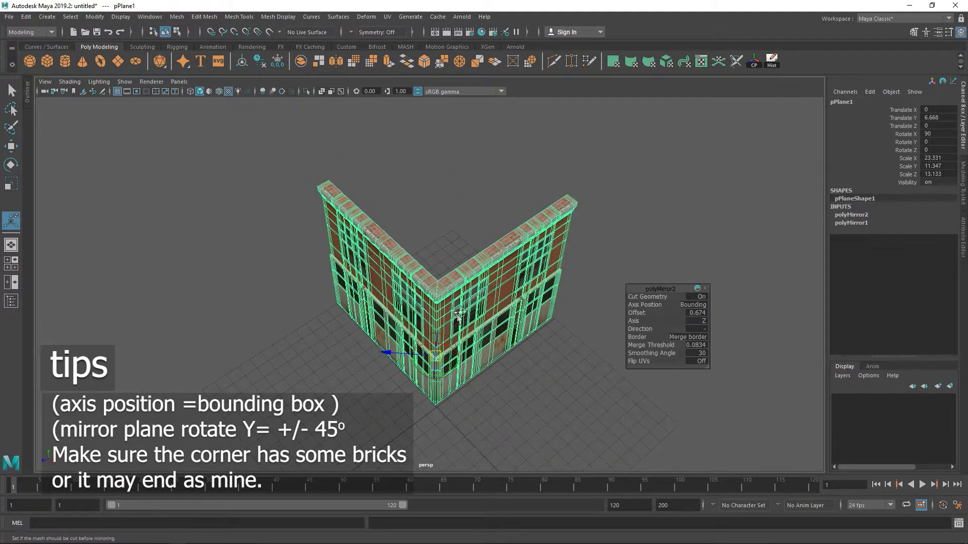
alt+drag(458, 318, 423, 246)
click(336, 63)
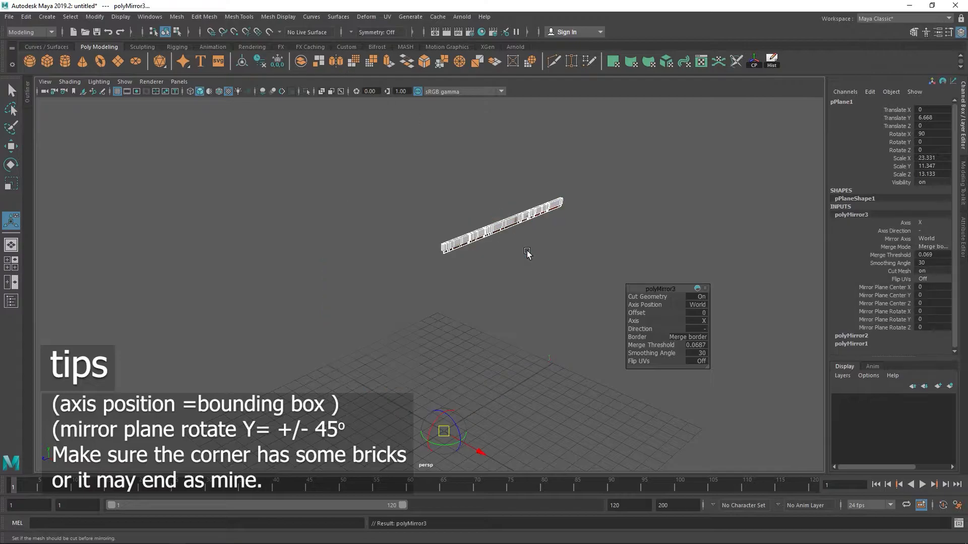
click(704, 321)
click(703, 345)
alt+drag(580, 297, 549, 353)
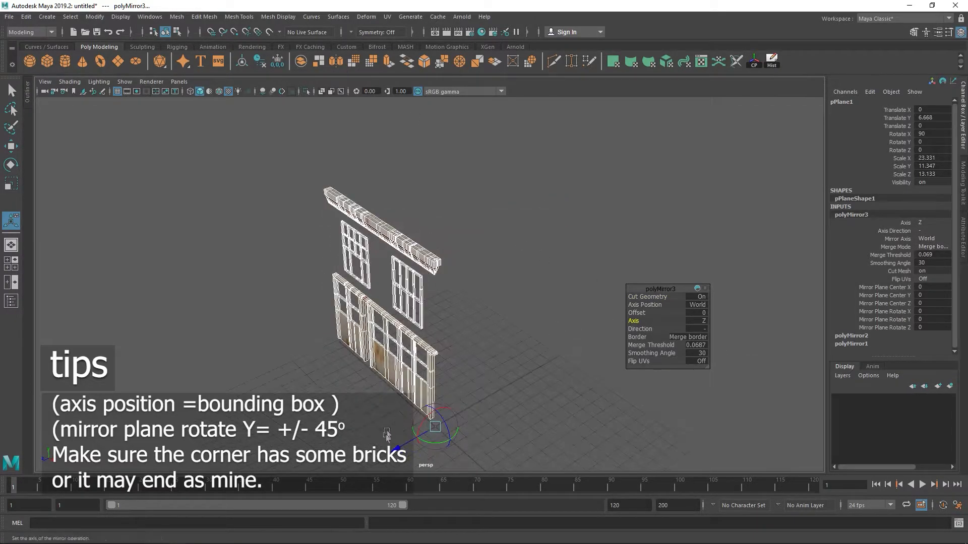
- Offset the third mirror plane to about -11.607 and set its axis position to Bounding box
drag(400, 446, 526, 377)
alt+drag(579, 355, 506, 319)
alt+middle_drag(584, 331, 484, 293)
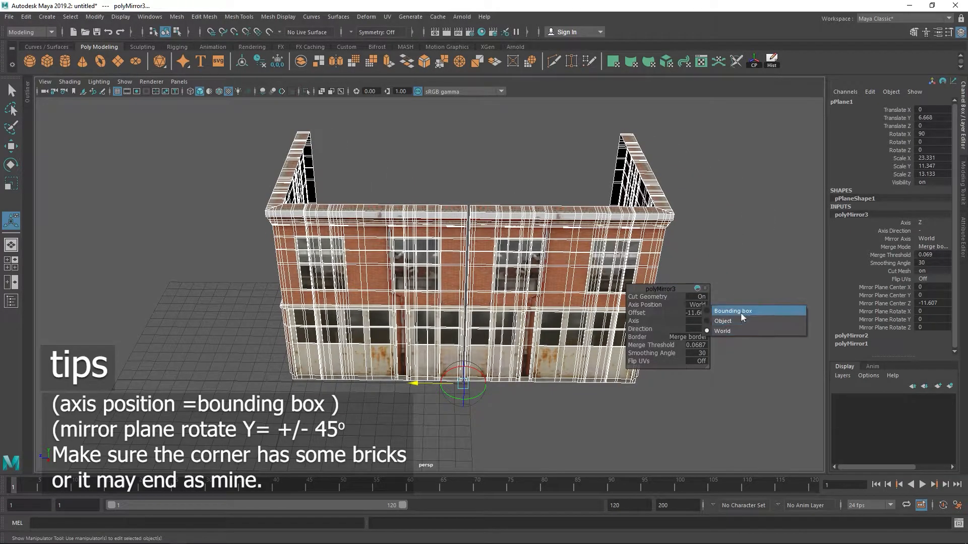
click(740, 311)
- Rotate the third mirror's plane and set its Y rotation to 45
alt+drag(496, 338, 475, 346)
alt+middle_drag(580, 263, 403, 215)
drag(448, 249, 463, 251)
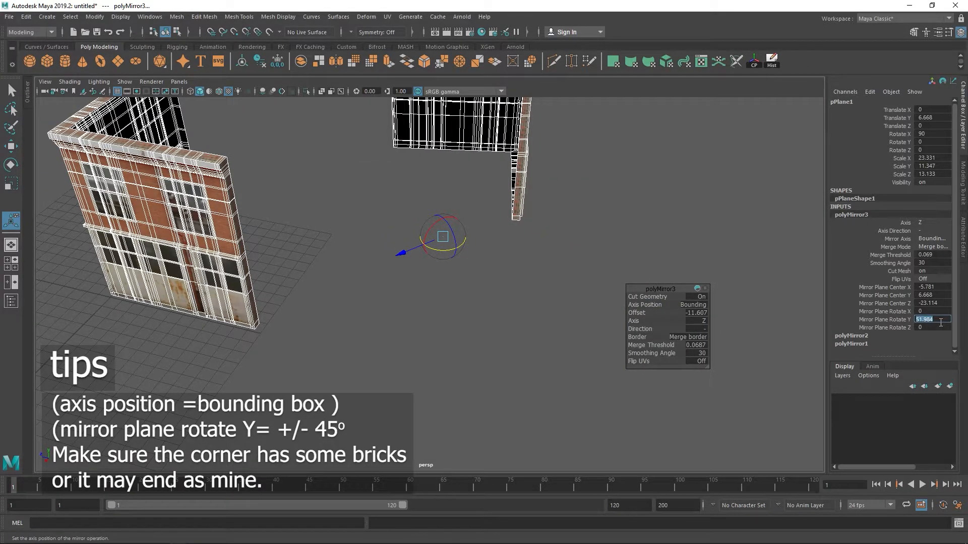
click(941, 323)
text(45)
key(Return)
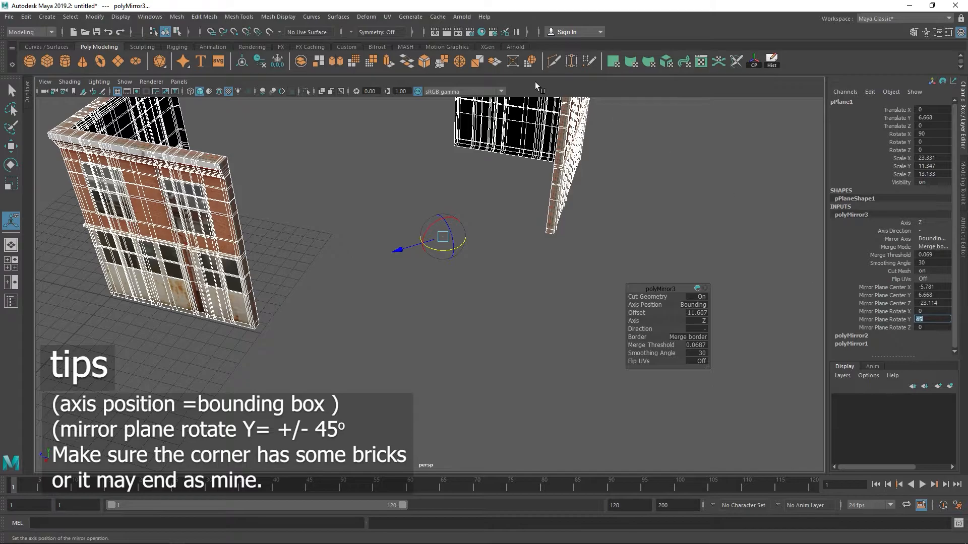
- Move the third mirror plane along its axis to an offset of about 5.44 so the mirrored walls close into a building
drag(399, 249, 75, 319)
alt+middle_drag(258, 281, 432, 346)
drag(378, 301, 306, 329)
alt+right_drag(306, 329, 368, 323)
alt+middle_drag(368, 322, 375, 237)
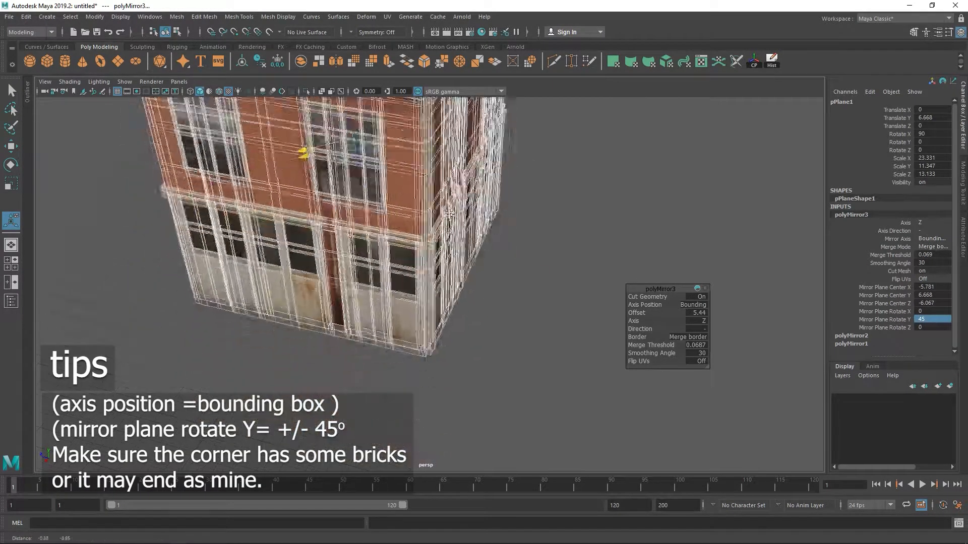
- Examine the mirrored corner seam from the base up to the upper-floor windows, looking at where the two facades meet
alt+right_drag(403, 287, 509, 290)
alt+middle_drag(509, 290, 544, 254)
alt+right_drag(481, 291, 538, 291)
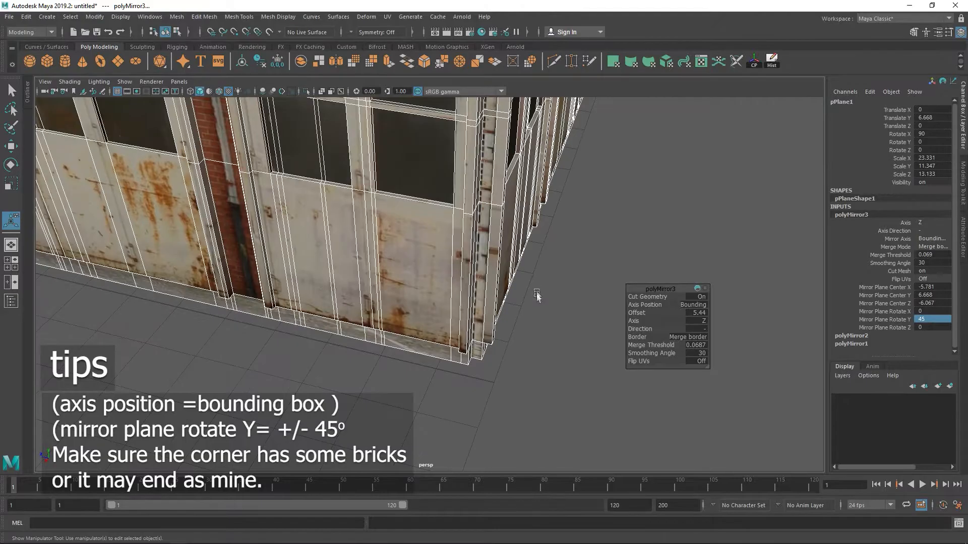
alt+middle_drag(539, 307, 516, 342)
alt+drag(520, 338, 469, 318)
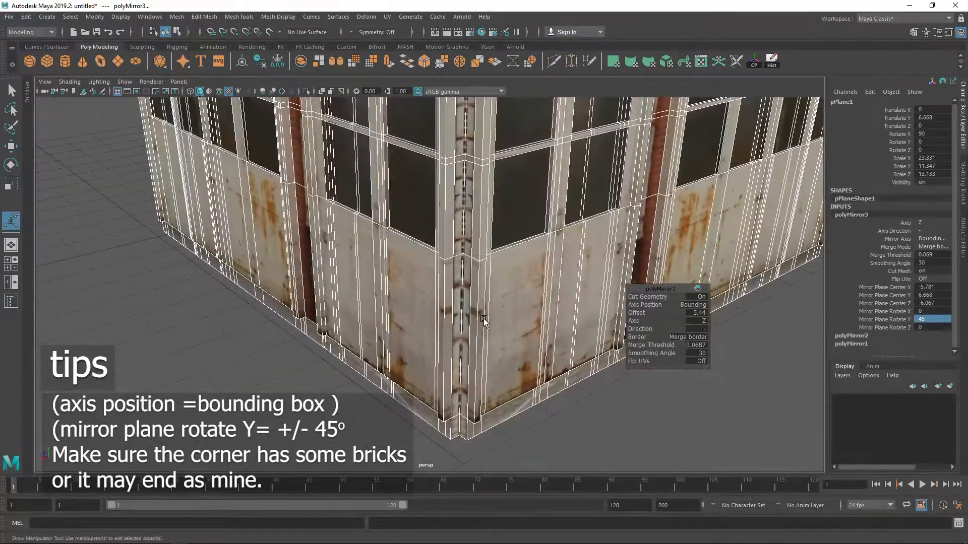
scroll(484, 322, up, 3)
alt+middle_drag(510, 326, 490, 293)
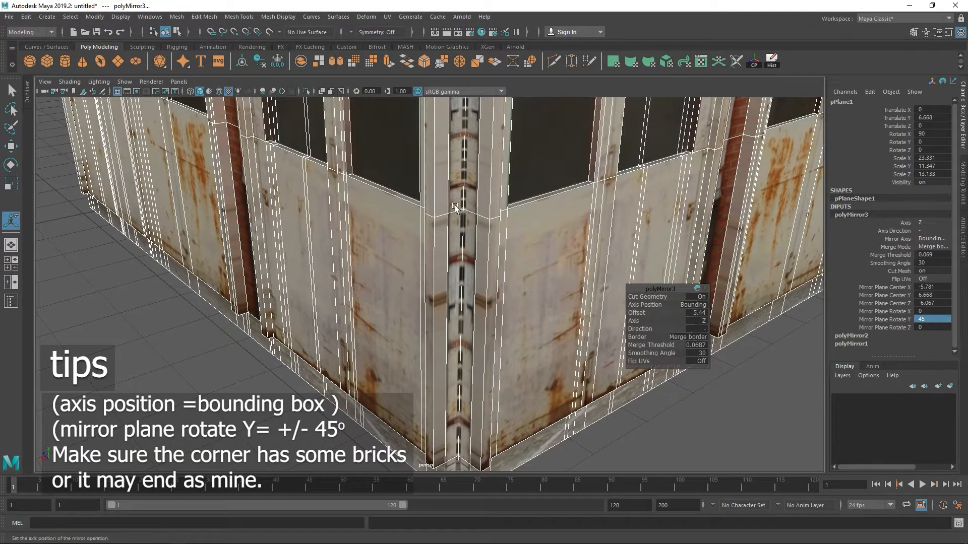
alt+right_drag(458, 286, 259, 213)
alt+drag(259, 212, 404, 231)
alt+middle_drag(403, 231, 569, 236)
alt+right_drag(569, 236, 448, 252)
alt+drag(449, 252, 336, 251)
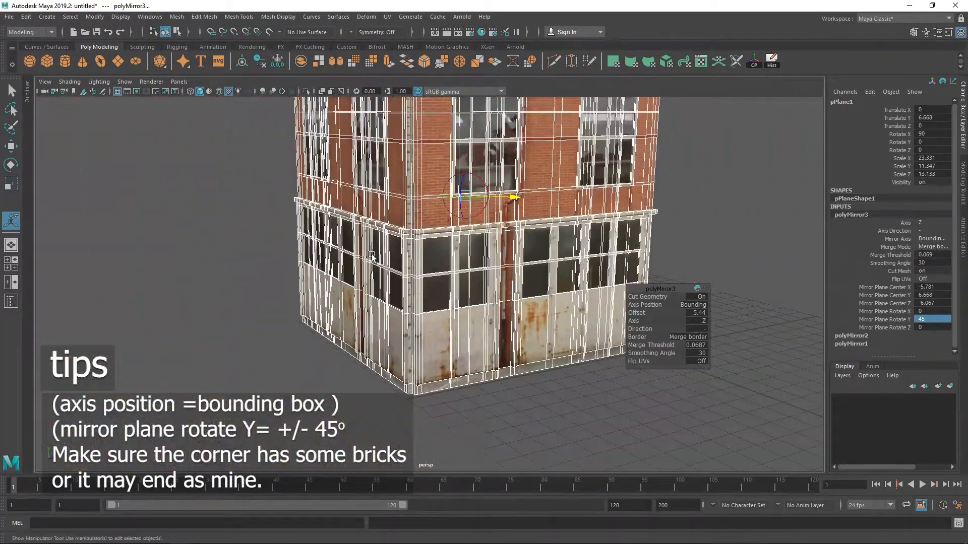
alt+right_drag(335, 251, 381, 256)
alt+middle_drag(381, 256, 395, 328)
alt+drag(396, 328, 525, 257)
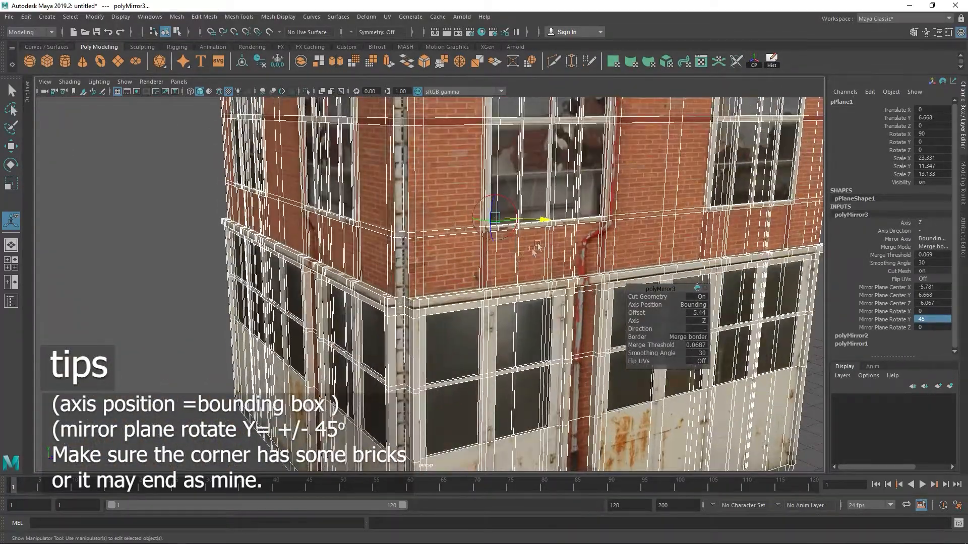
- Shift the third mirror plane so the two facades meet on plain brick at the corner, then deselect the building
drag(551, 221, 566, 235)
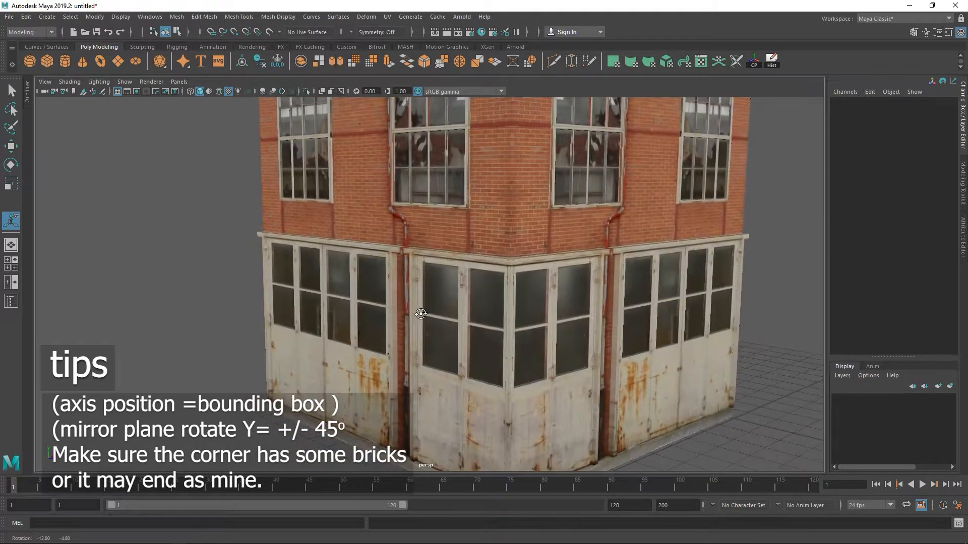
alt+drag(420, 289, 376, 303)
alt+drag(416, 270, 512, 278)
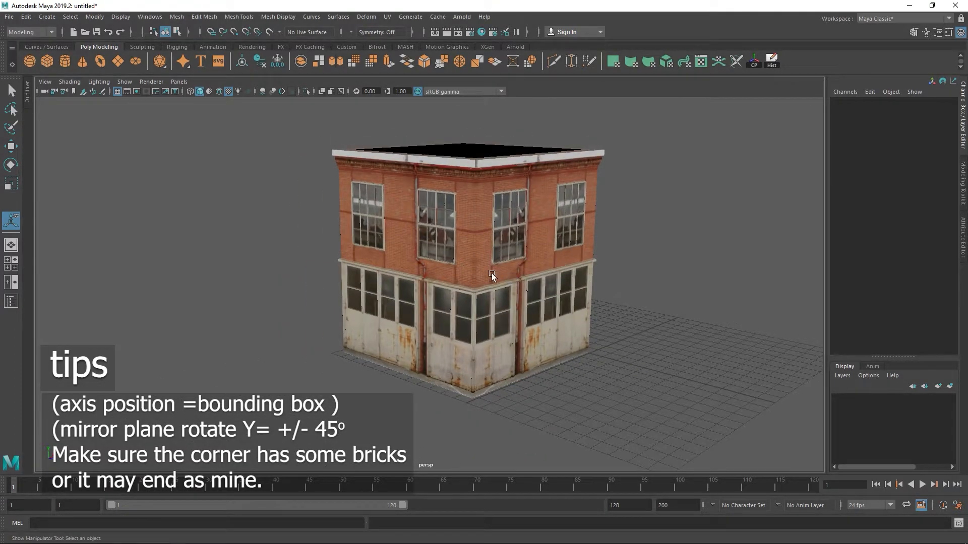
scroll(490, 273, up, 2)
alt+middle_drag(490, 273, 425, 267)
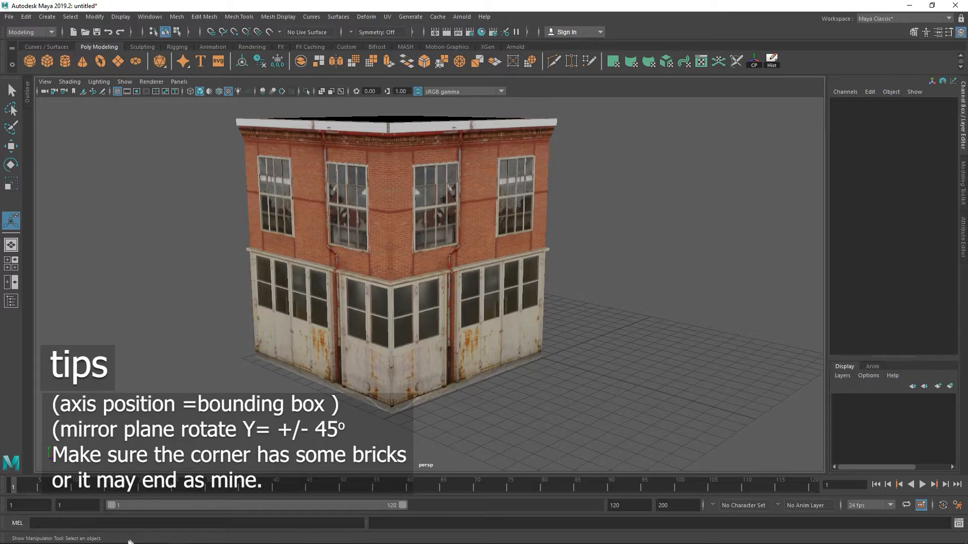
- Frame the building's facade from the front and render it in the Arnold RenderView
mouse_move(131, 543)
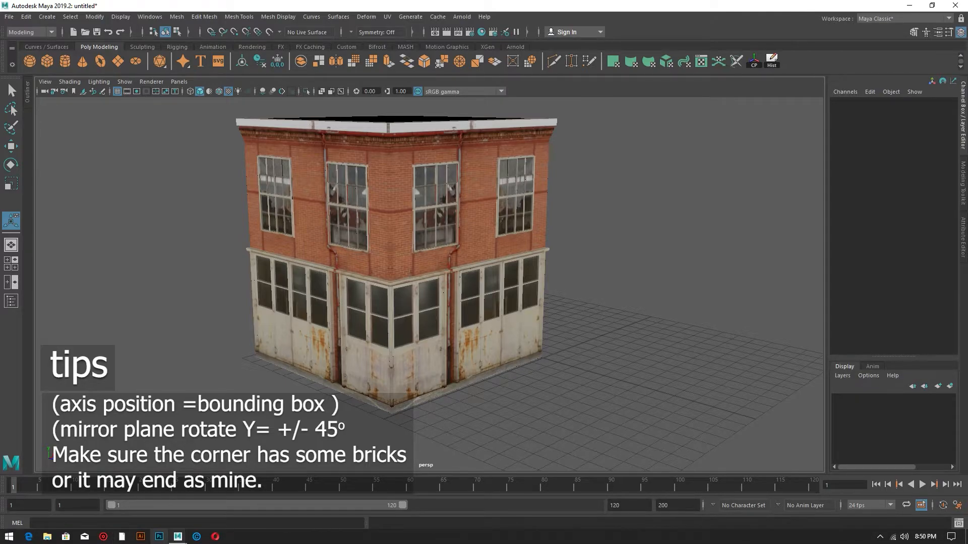
alt+drag(542, 319, 852, 342)
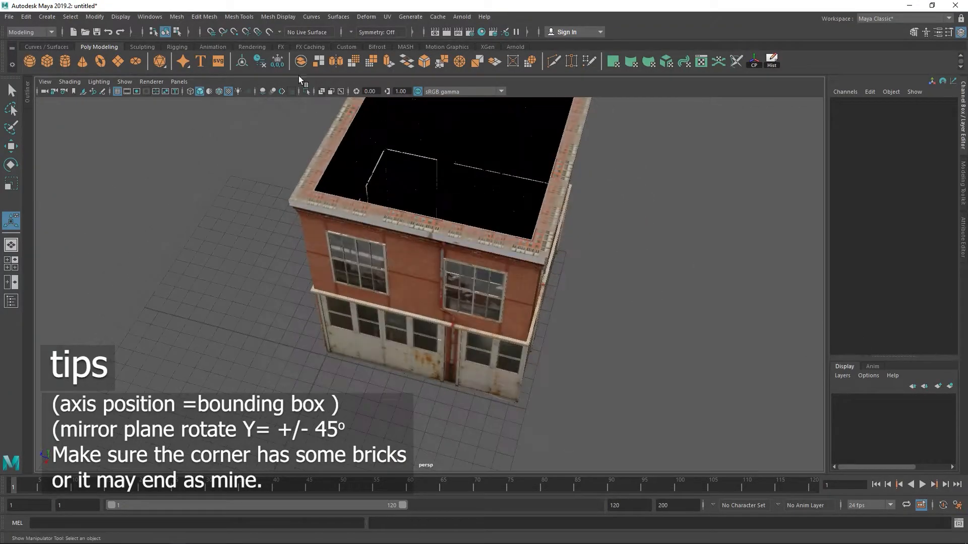
click(129, 157)
alt+drag(652, 207, 365, 241)
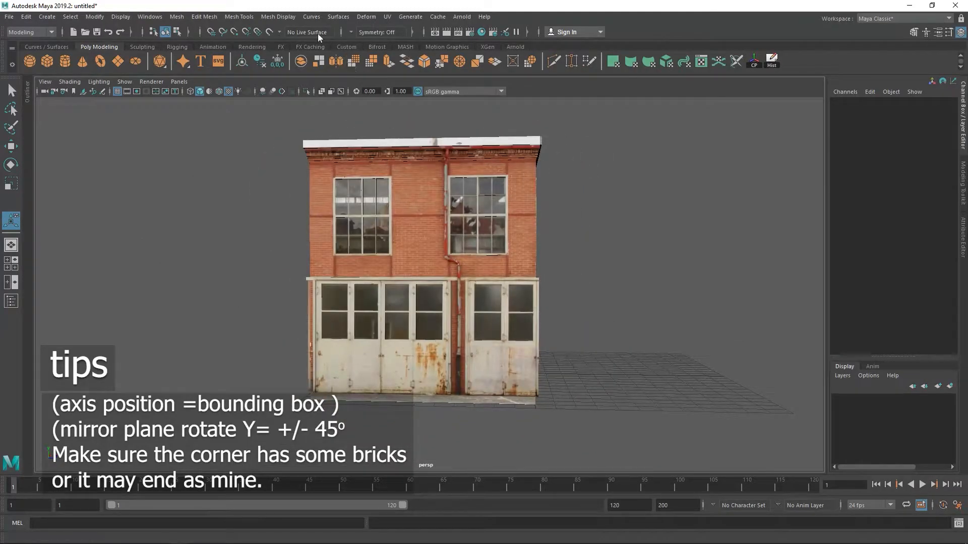
click(514, 47)
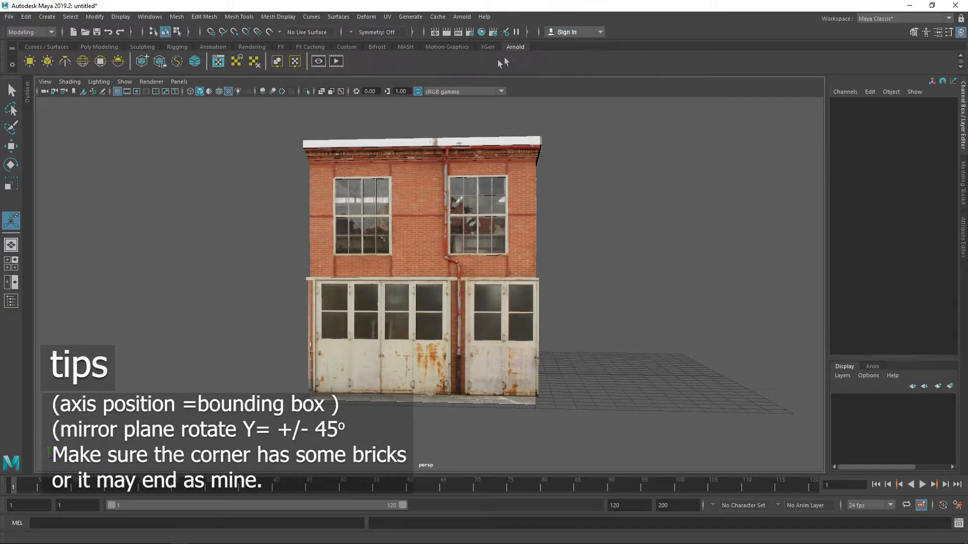
click(336, 61)
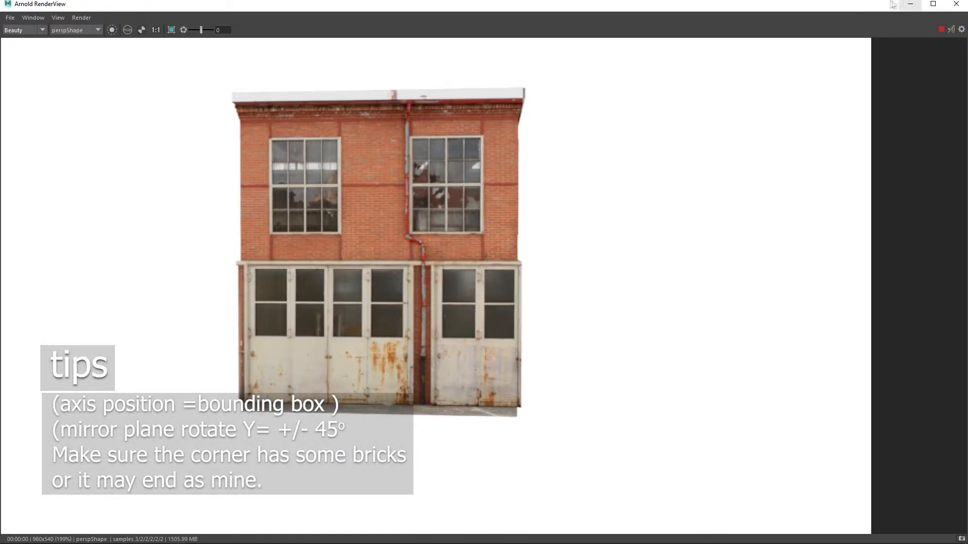
- Shrink the render window beside the model, fit the image in it, and update the render from a raised corner view
drag(895, 4, 809, 36)
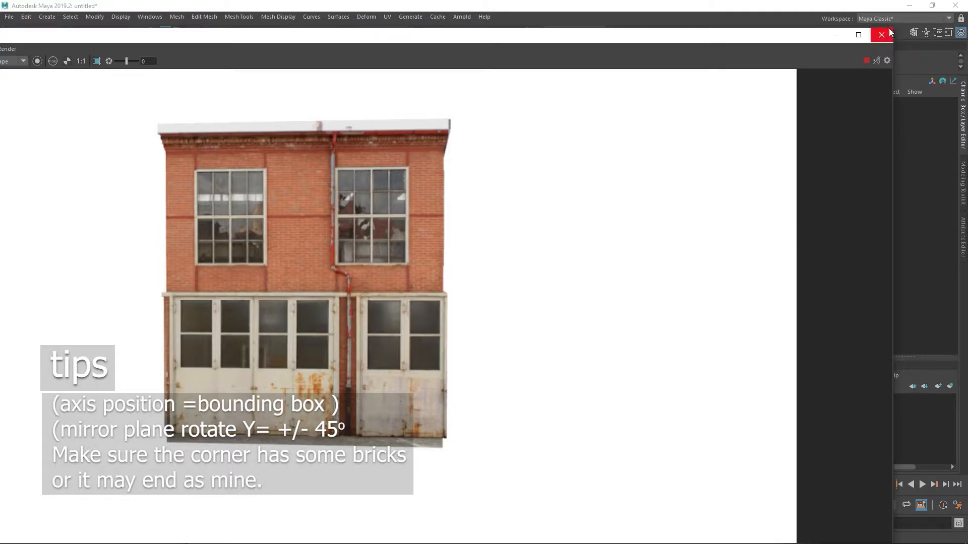
drag(897, 27, 197, 204)
drag(61, 211, 741, 70)
scroll(740, 247, down, 3)
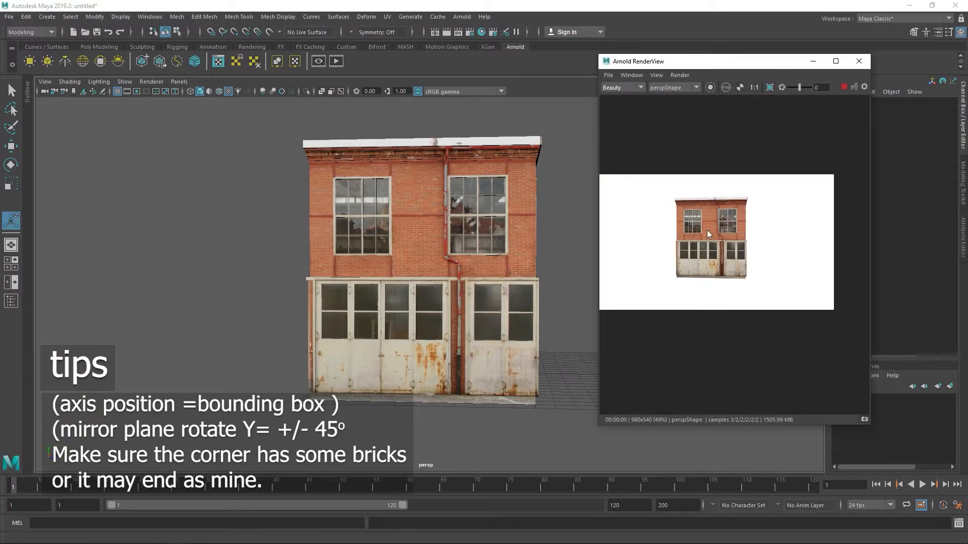
scroll(707, 230, up, 3)
alt+drag(543, 264, 392, 286)
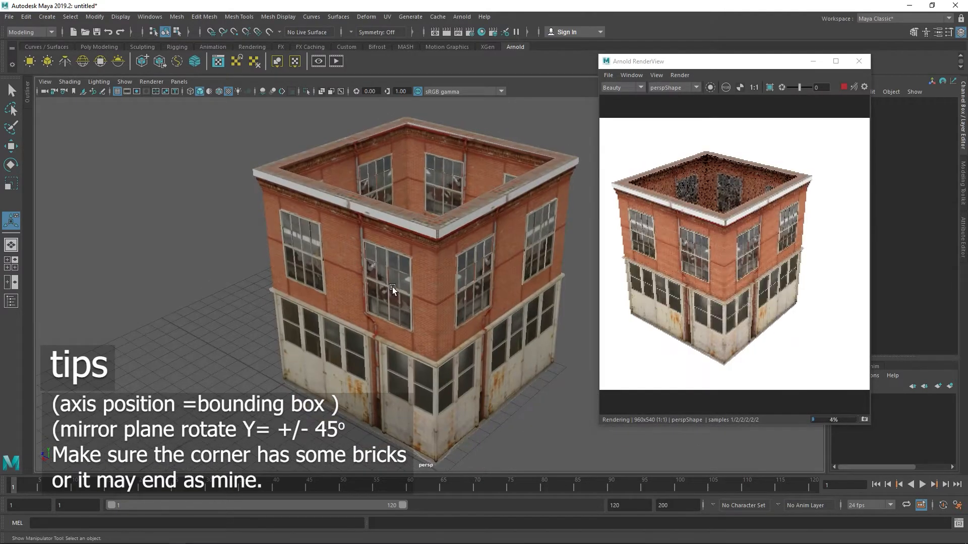
- Turn off texture display in the viewport to show the plain grey geometry, then close the Arnold RenderView
click(230, 91)
alt+drag(275, 265, 397, 267)
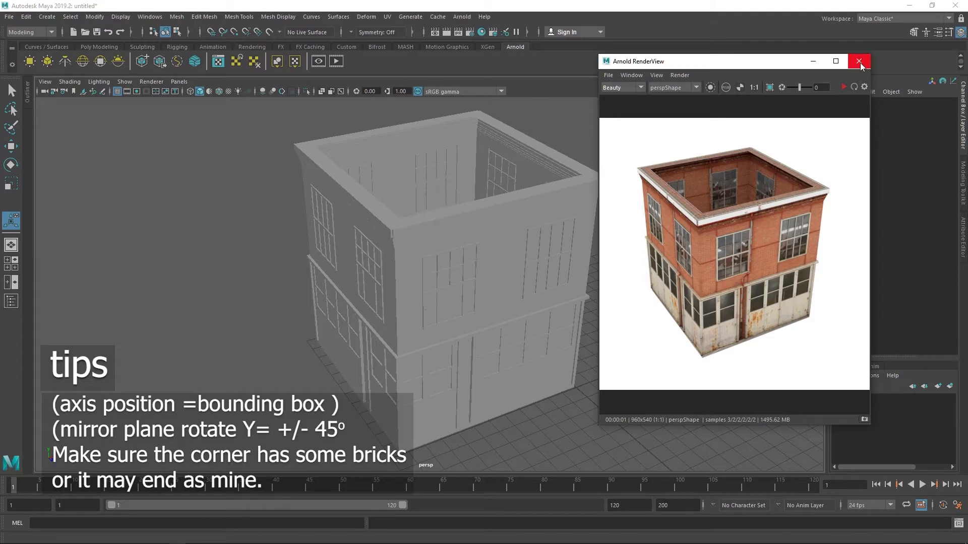
click(859, 61)
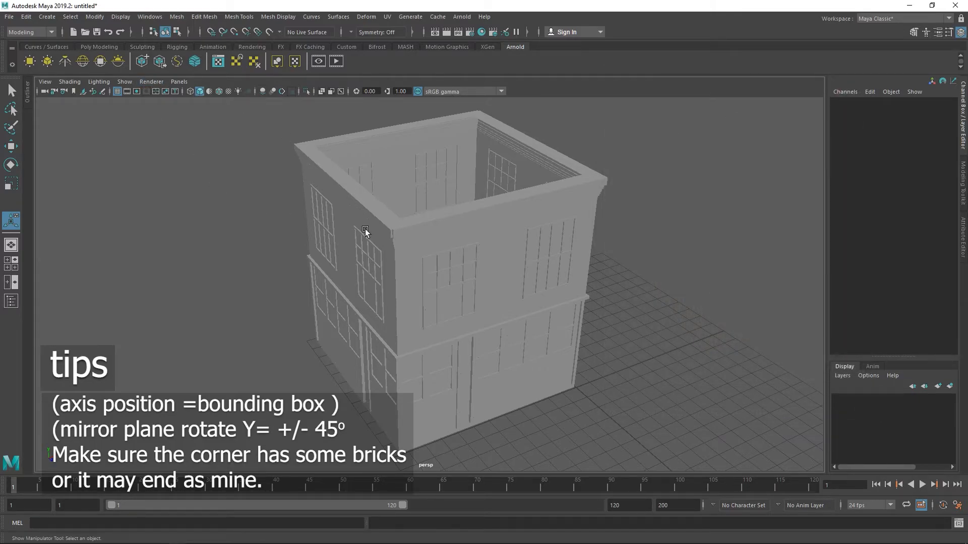
key(alt)
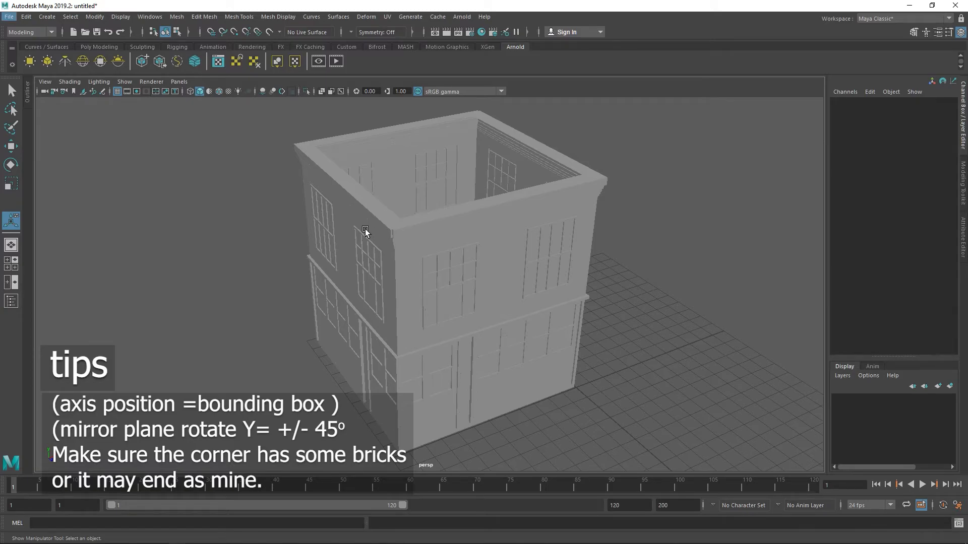